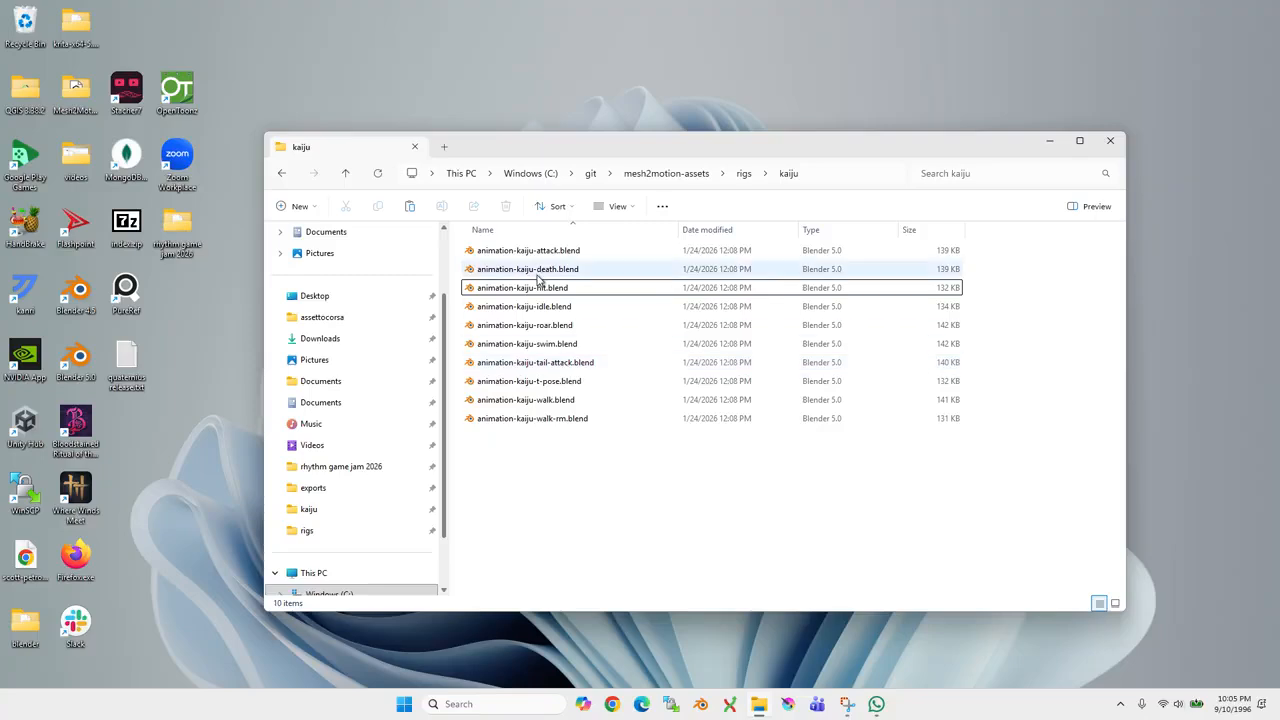
left_click(537, 288)
key("Down")
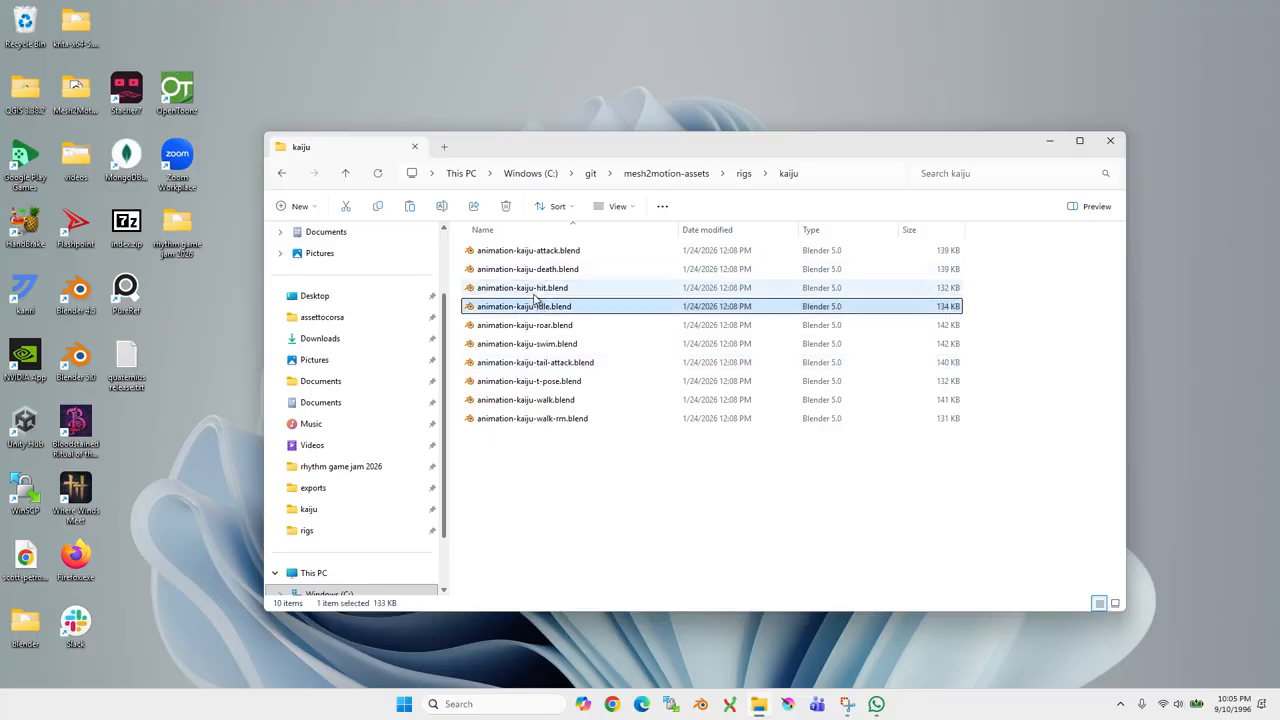
left_click(533, 290)
left_click(533, 305)
left_click(534, 290)
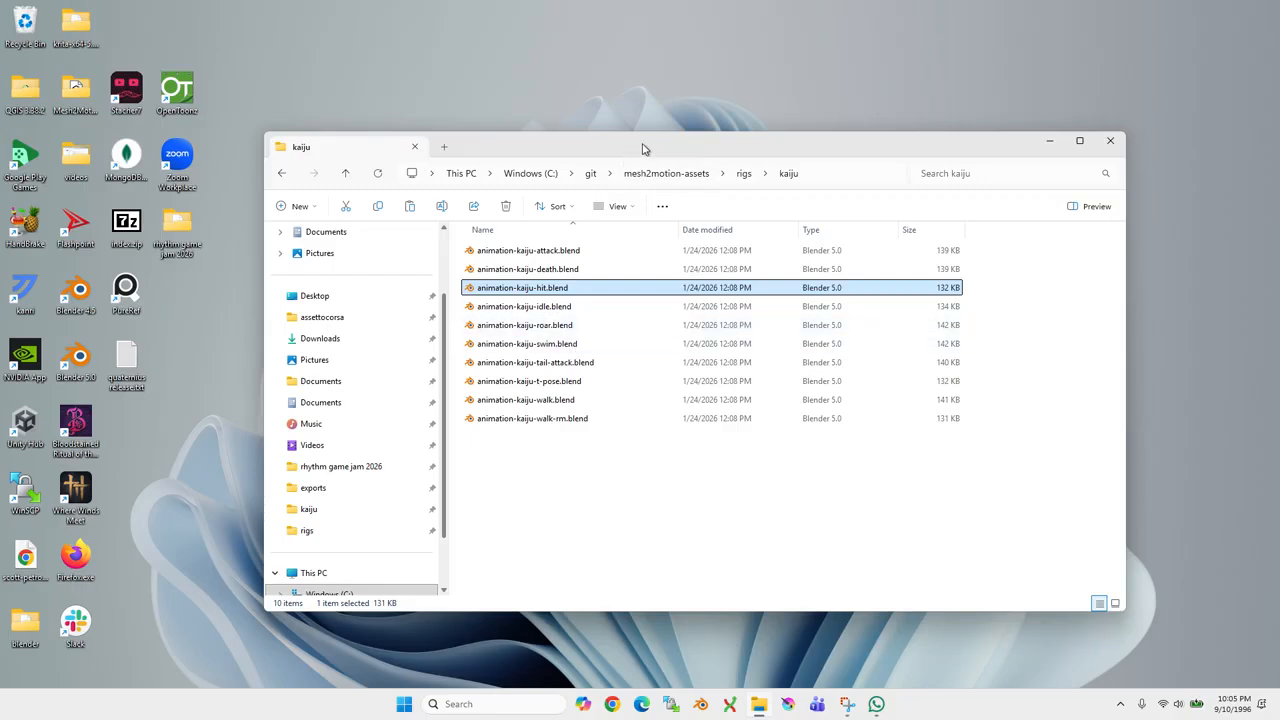
left_click_drag(644, 149, 644, 162)
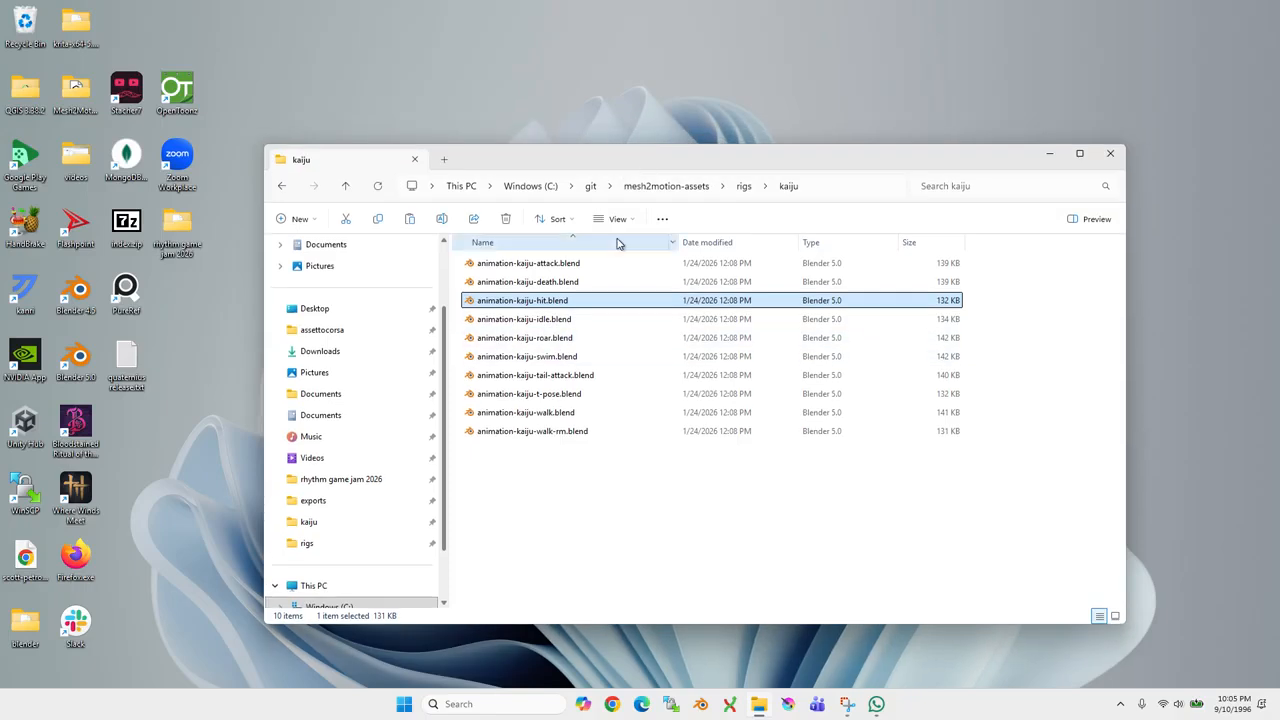
left_click(544, 319)
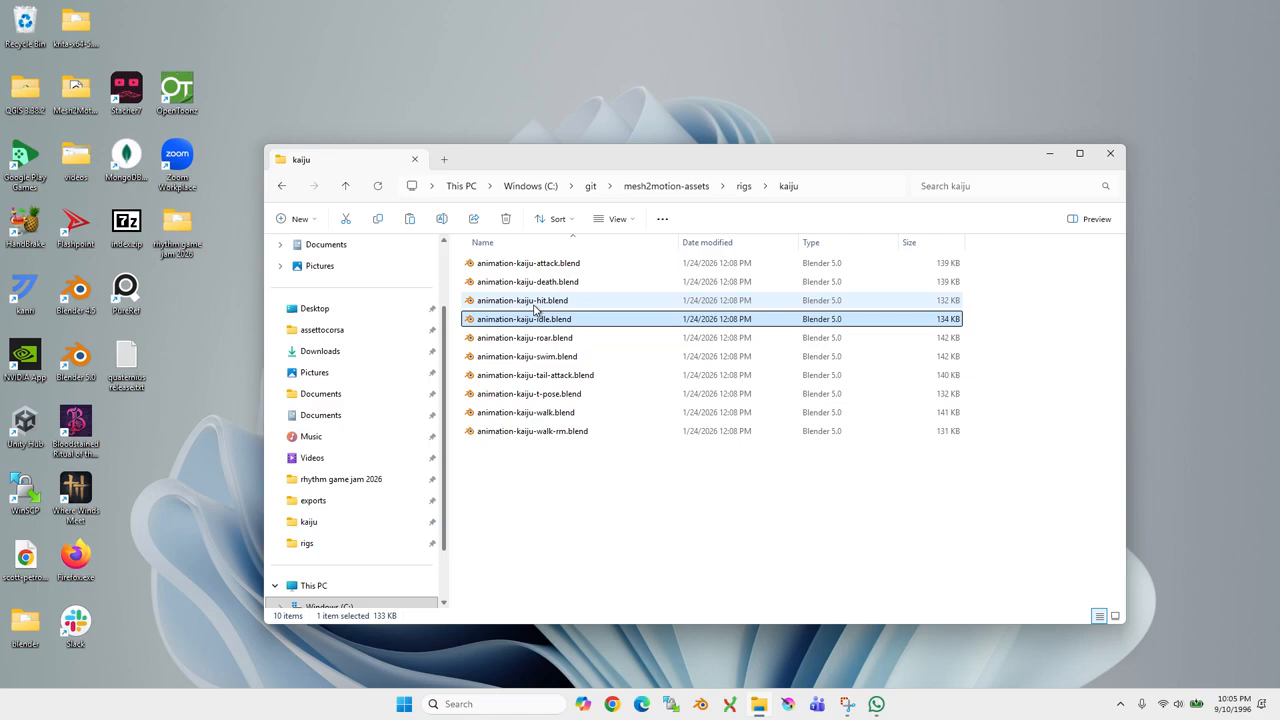
- Open animation-kaiju-hit.blend from the kaiju folder in Blender and maximise the Blender window
left_click(535, 304)
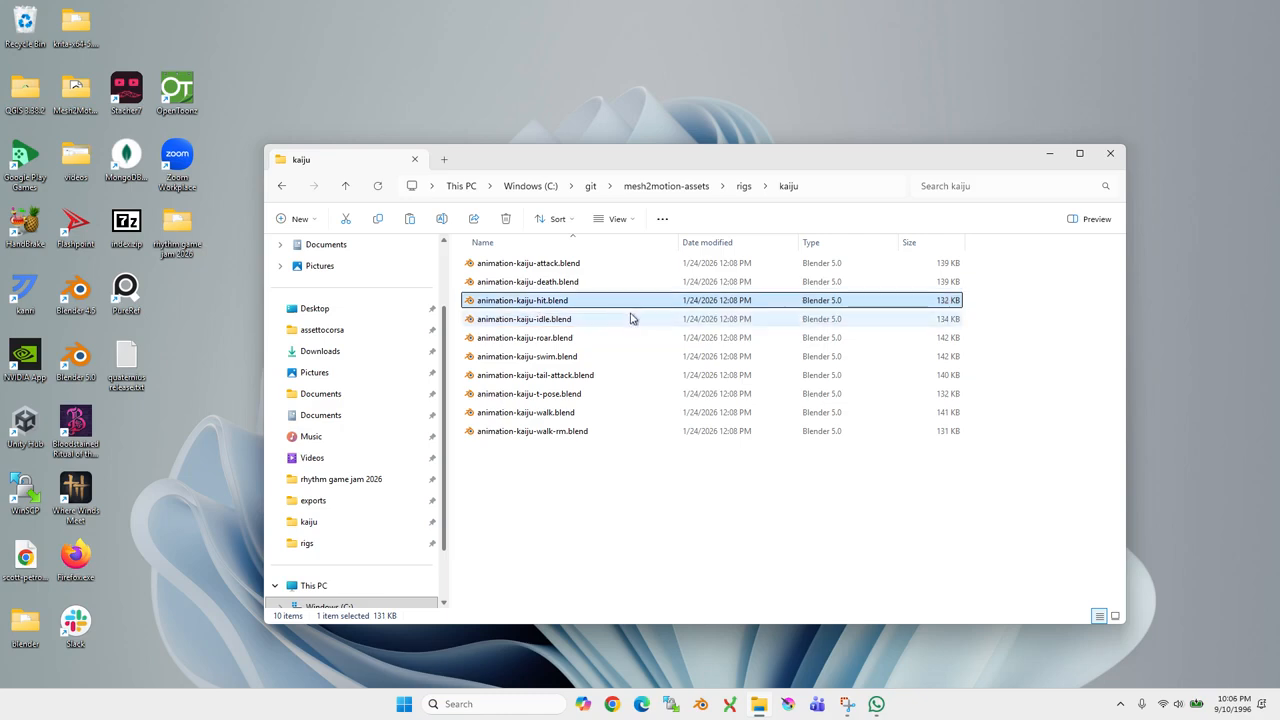
left_click_drag(666, 157, 680, 146)
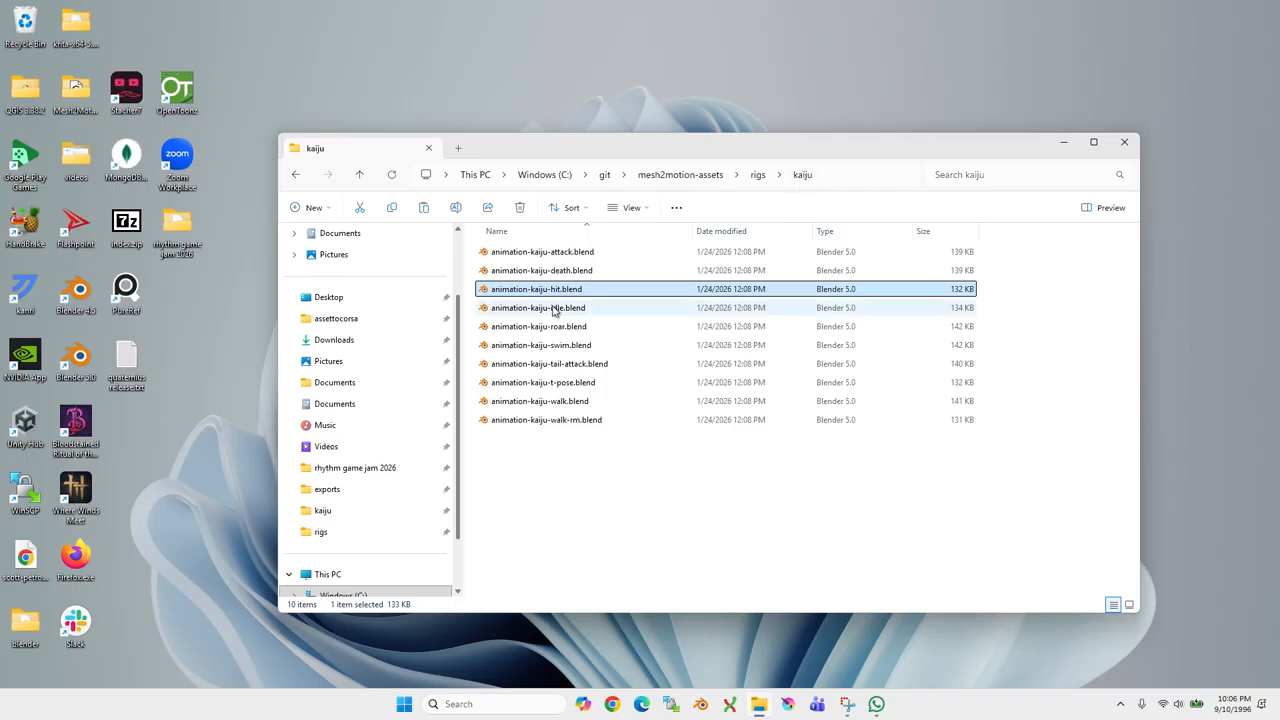
double_click(563, 292)
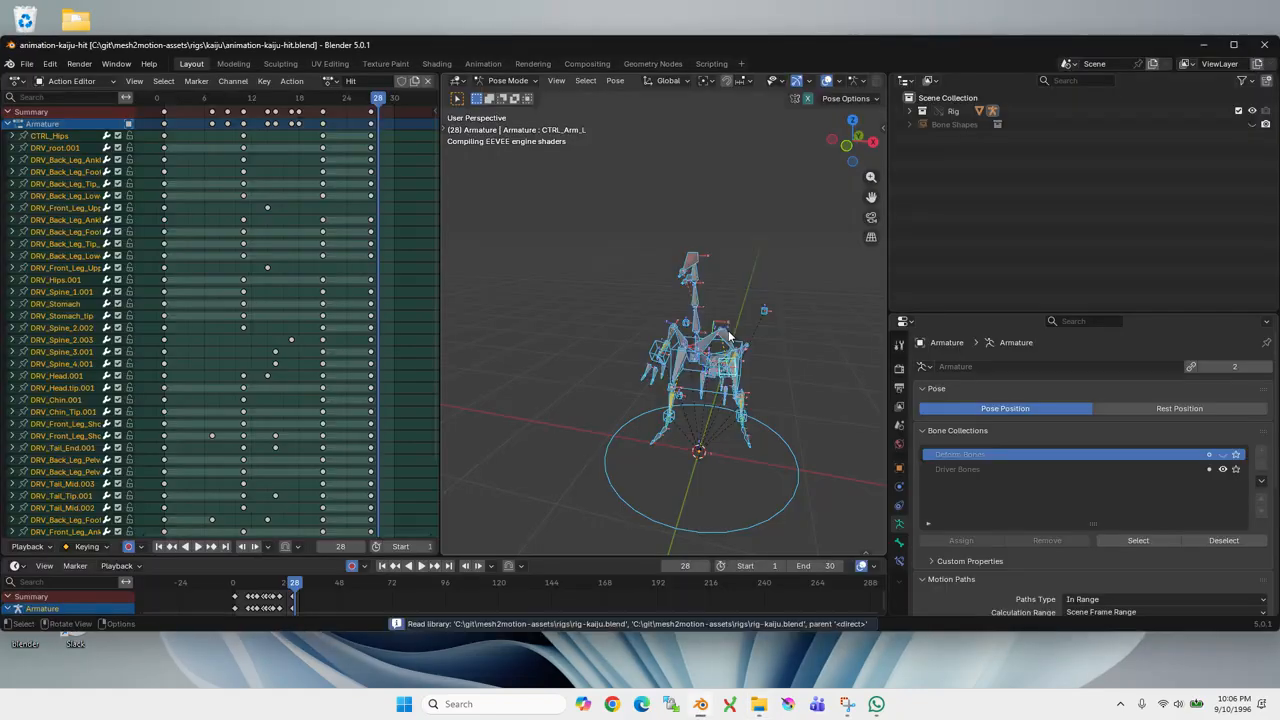
left_click(1233, 44)
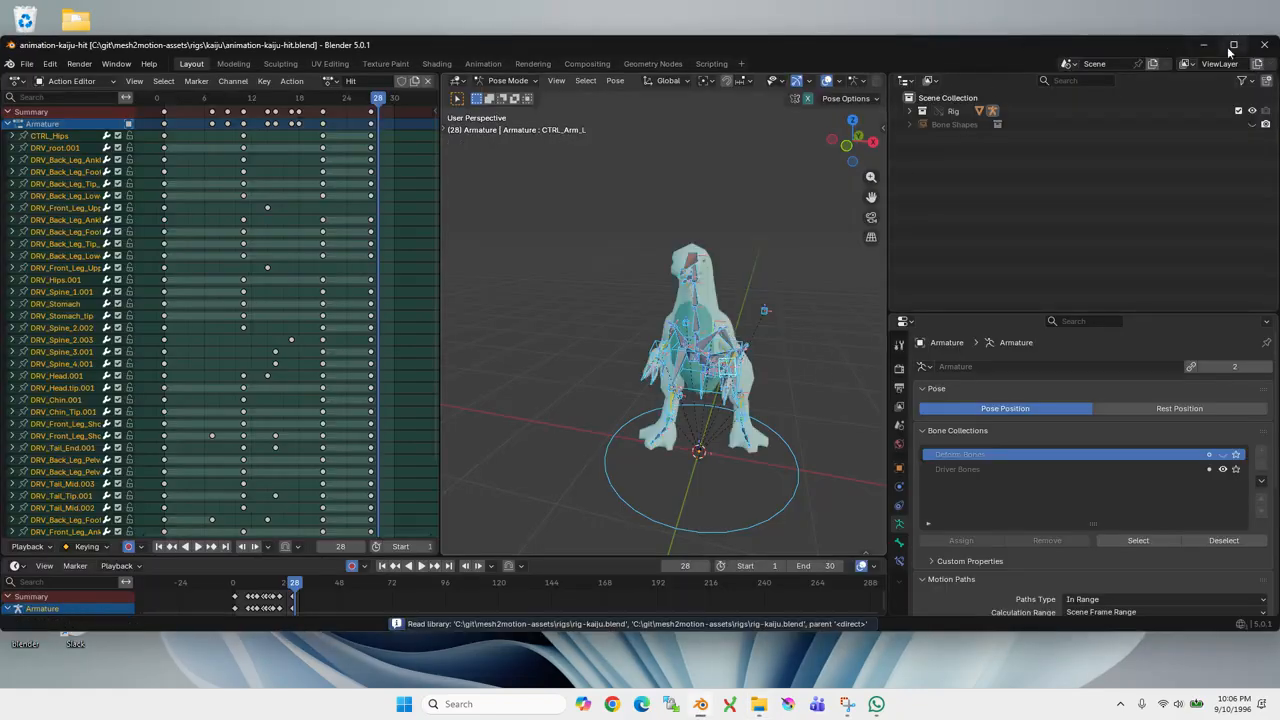
- Widen the 3D viewport on both sides and deselect all of the rig's bones
middle_click_drag(747, 316, 674, 339)
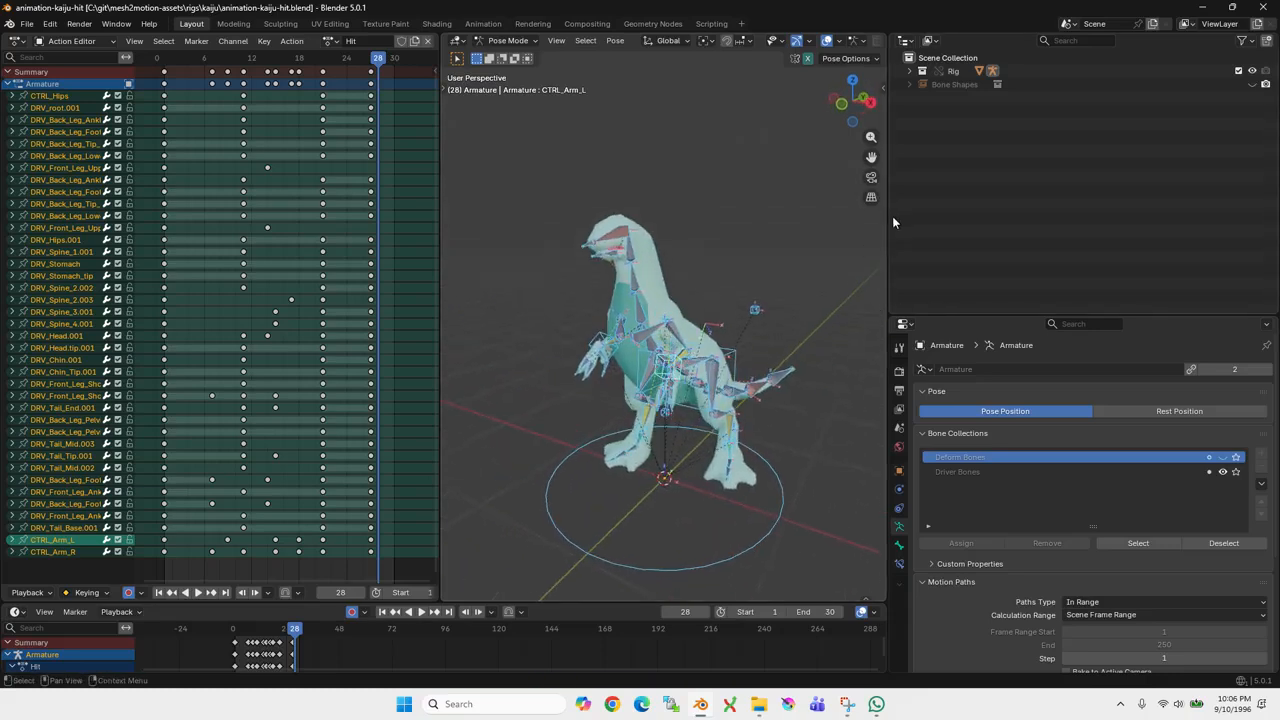
left_click_drag(889, 217, 957, 216)
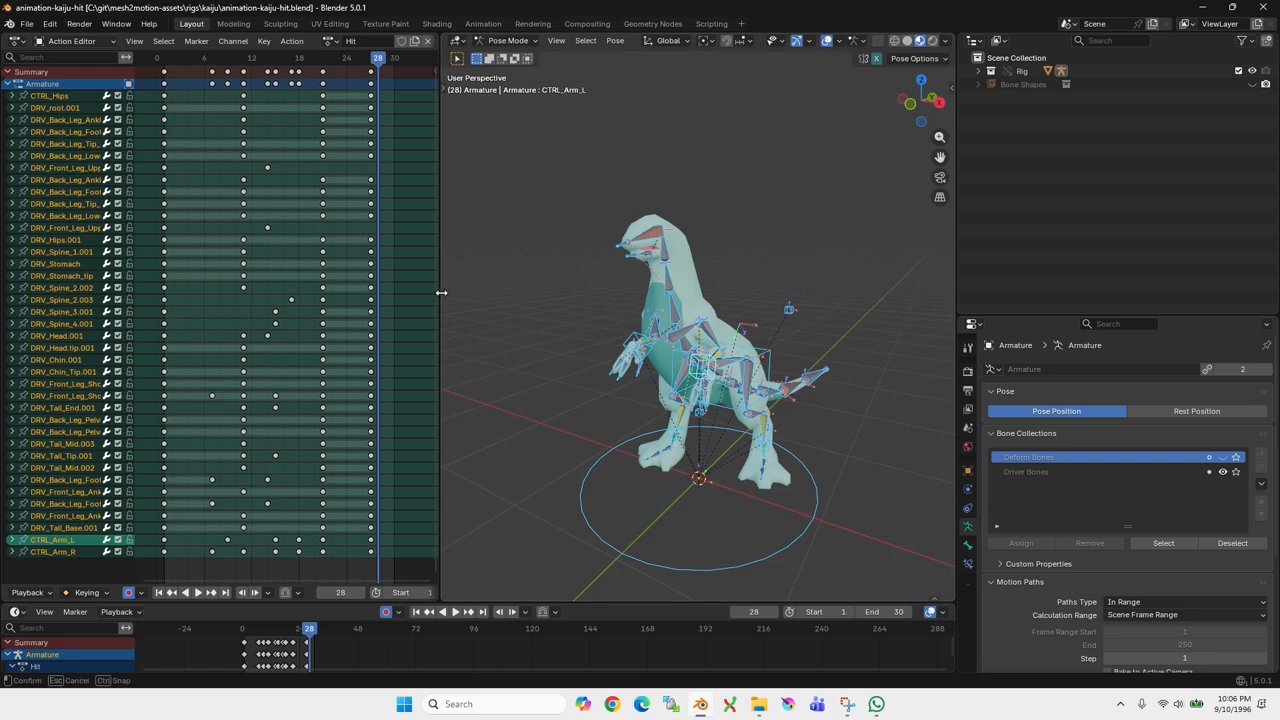
left_click_drag(441, 286, 362, 297)
left_click(568, 277)
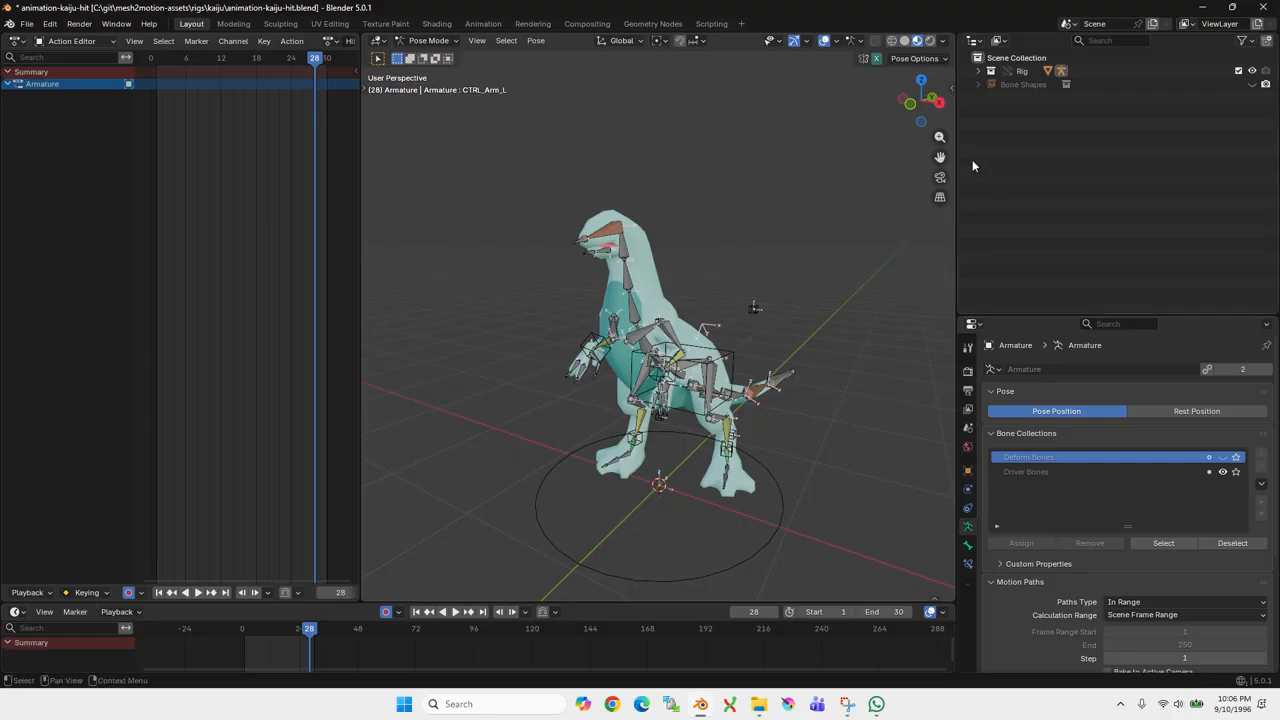
- Enable the Screencast Keys overlay in the 3D viewport
left_click(946, 90)
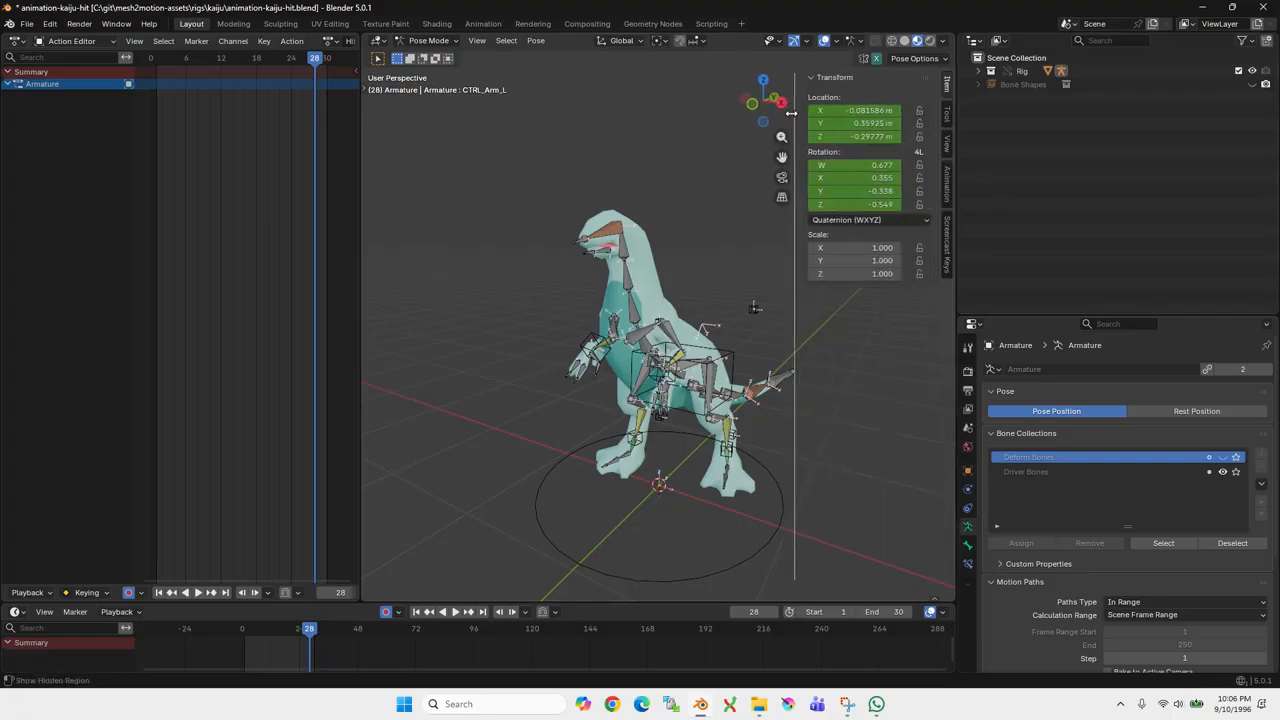
left_click(946, 250)
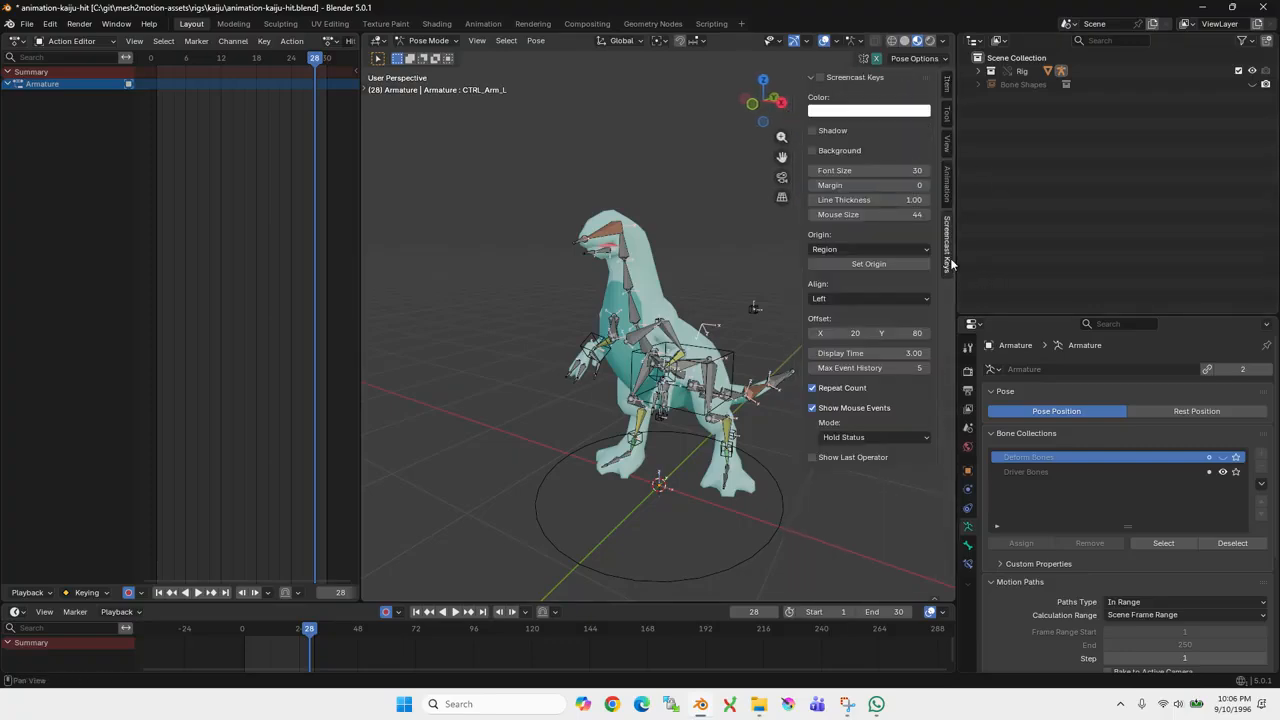
left_click(819, 78)
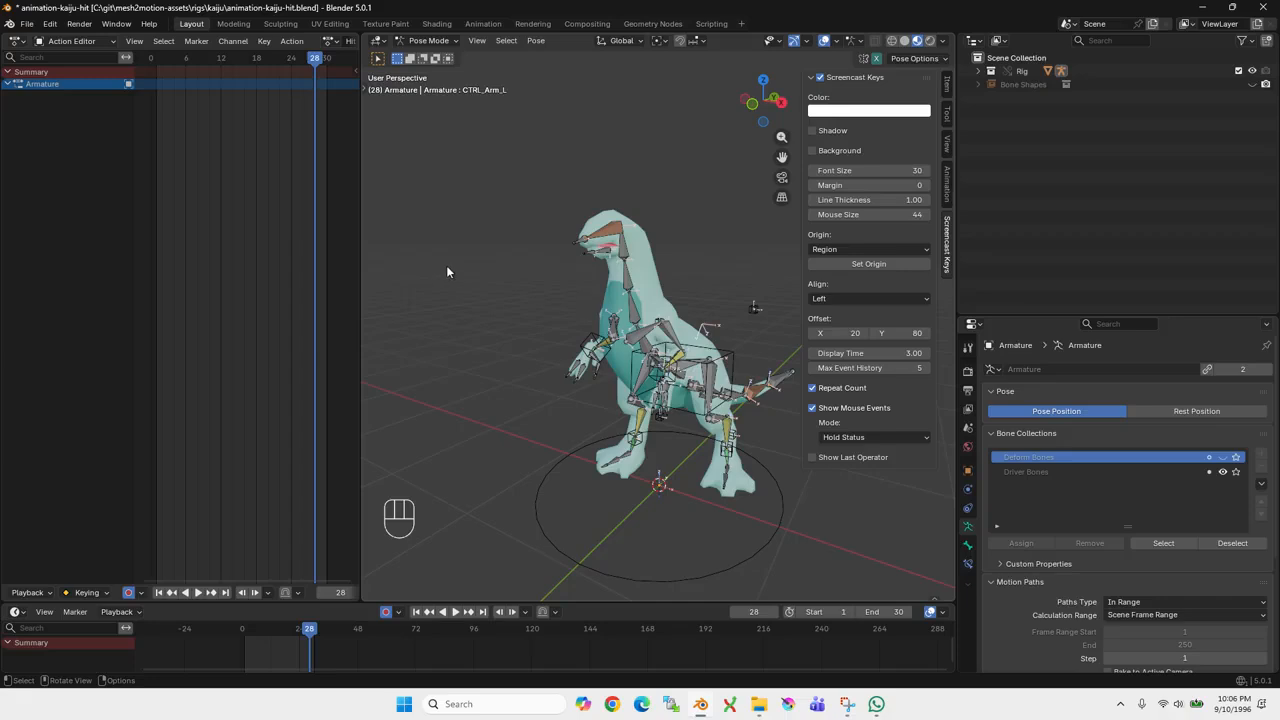
left_click(947, 88)
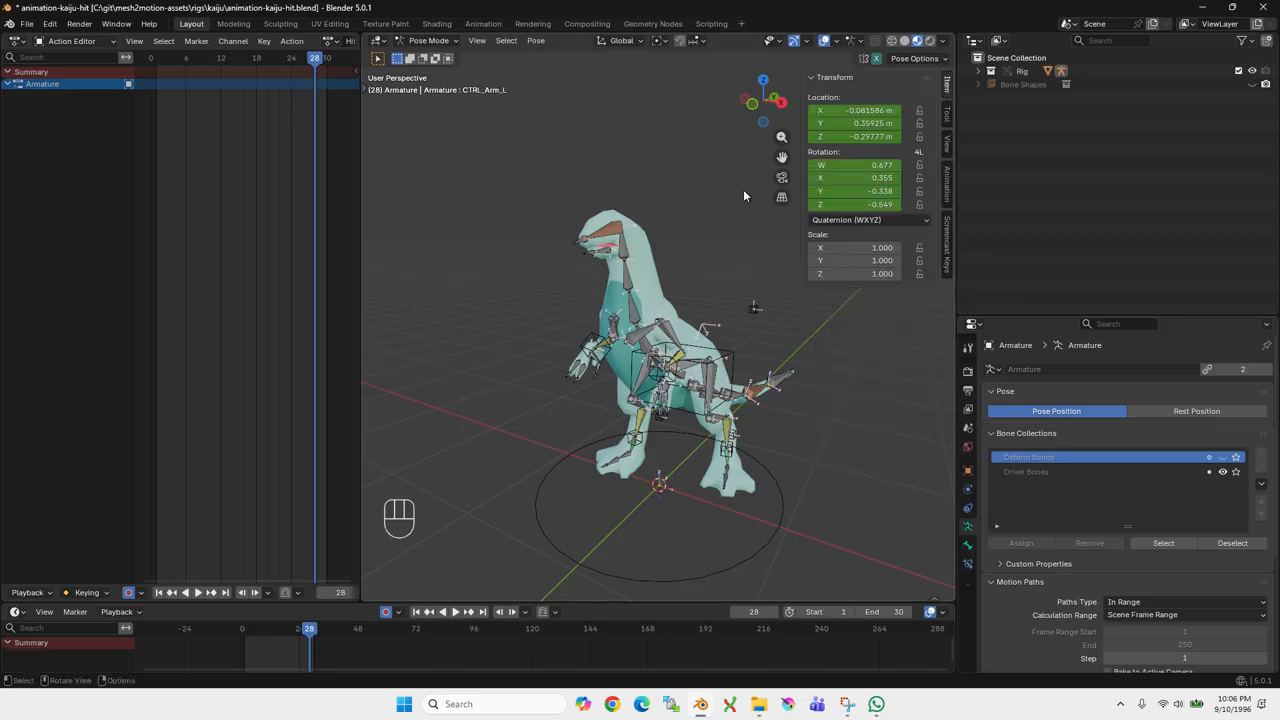
left_click(944, 193)
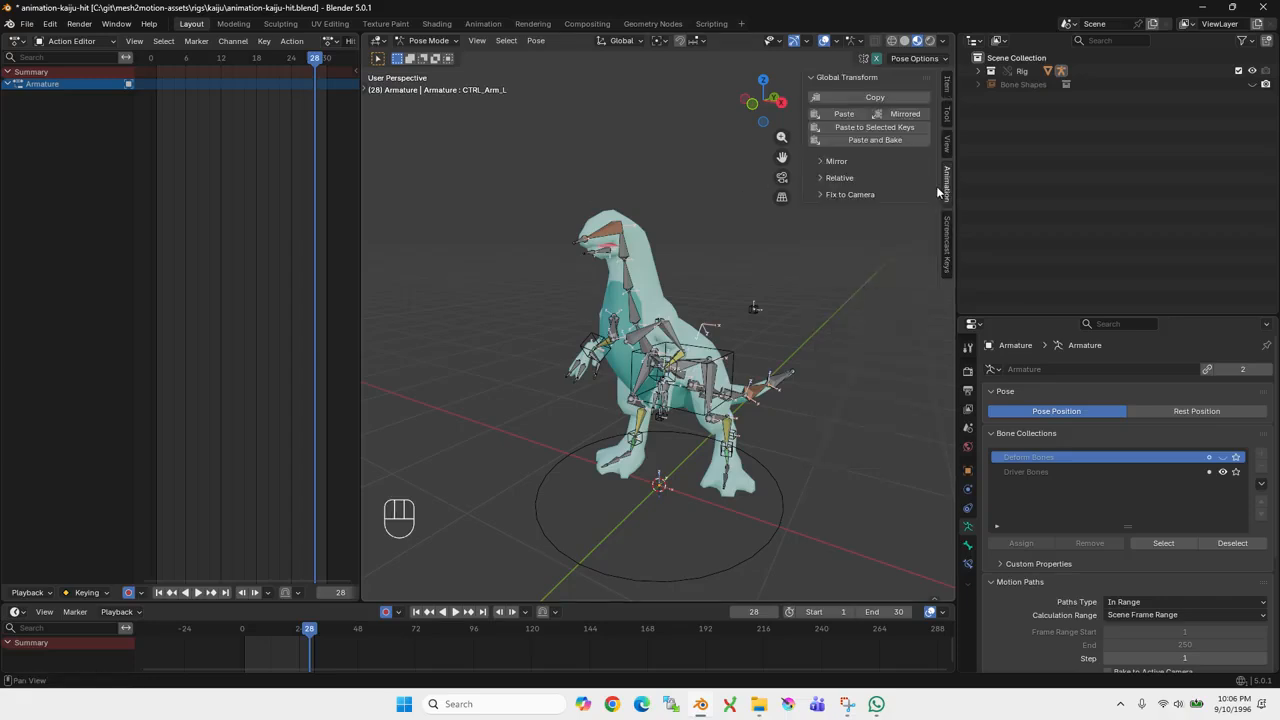
left_click(948, 113)
left_click(948, 97)
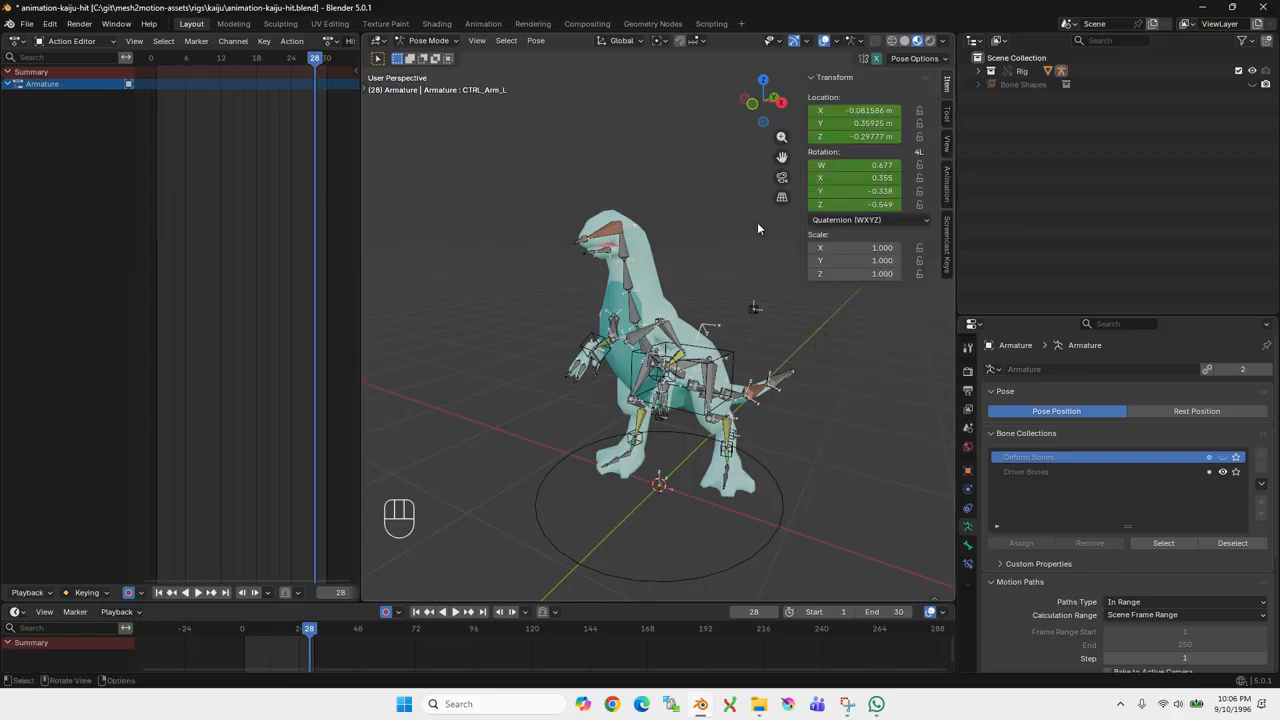
- Select all bones of the kaiju rig to view their keyframes, and clear the selection again
left_click(628, 287)
left_click_drag(558, 183, 834, 521)
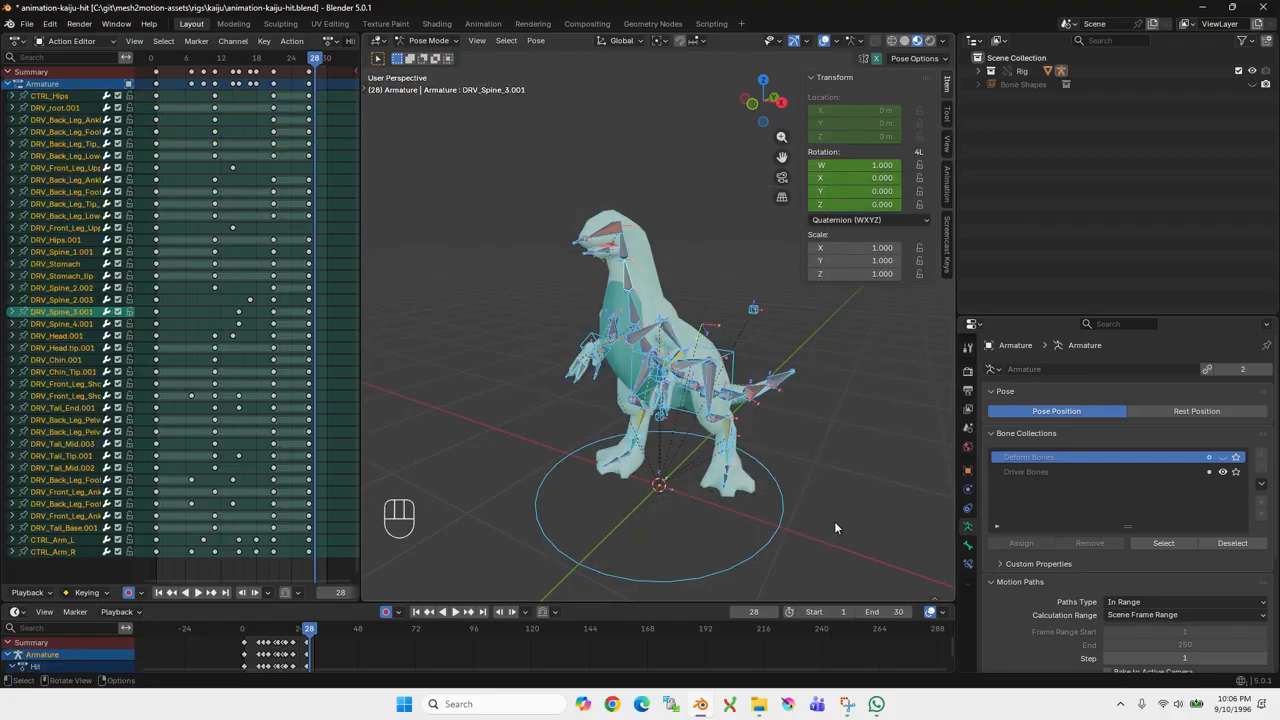
left_click(866, 498)
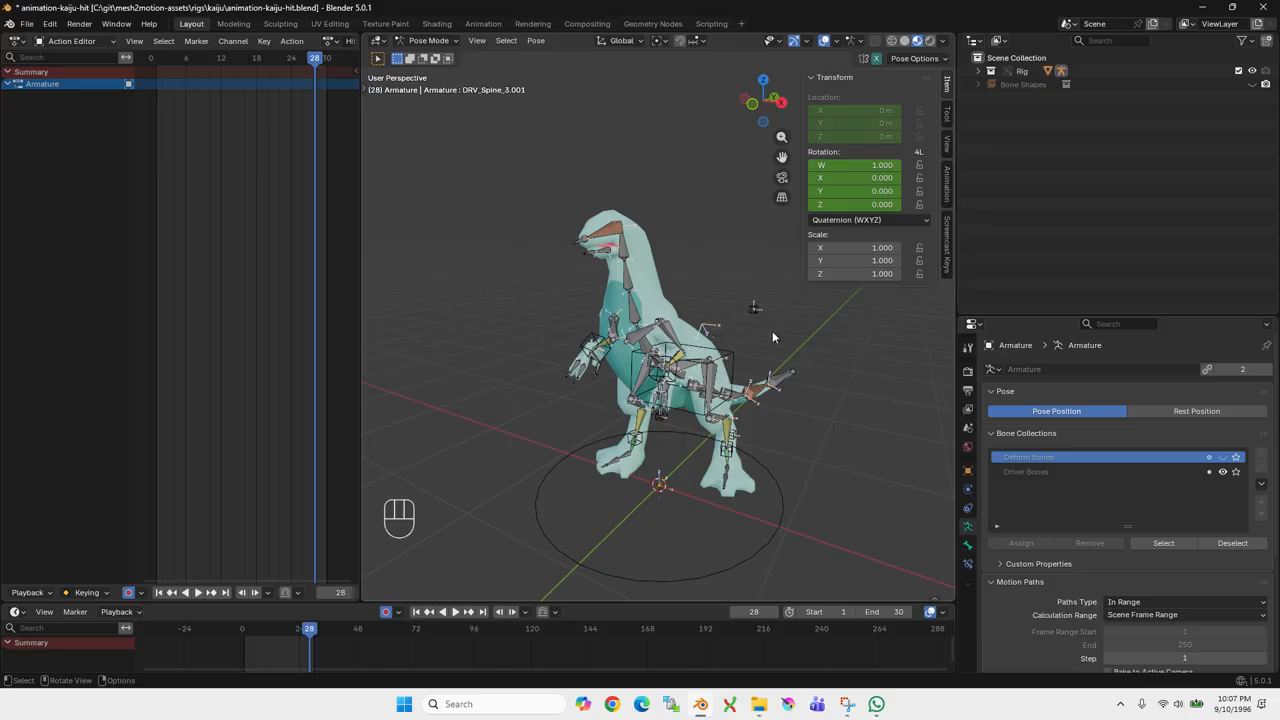
- Hide the viewport sidebar and select the CTRL_Hips control box around the kaiju's hips
key("n")
scroll(746, 296, "up", 2)
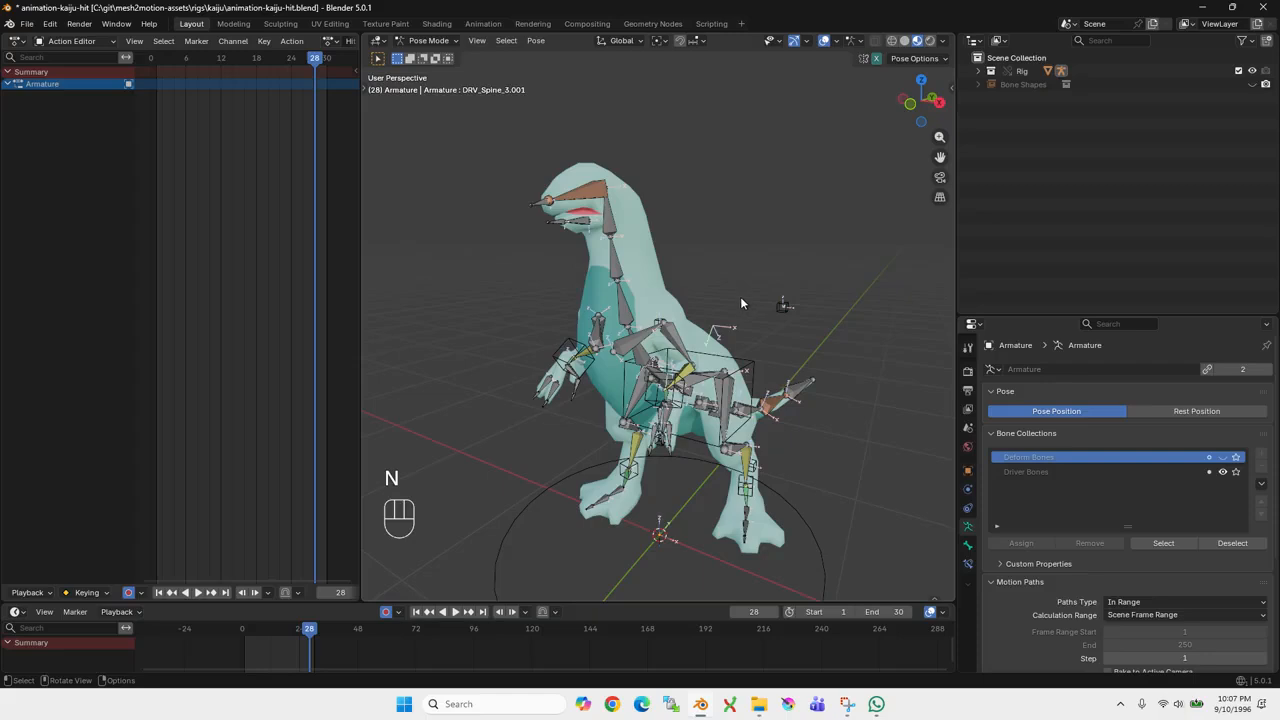
mouse_move(740, 296)
middle_mouse_down("shift")
mouse_move(745, 251)
mouse_move(758, 289)
middle_mouse_up("shift")
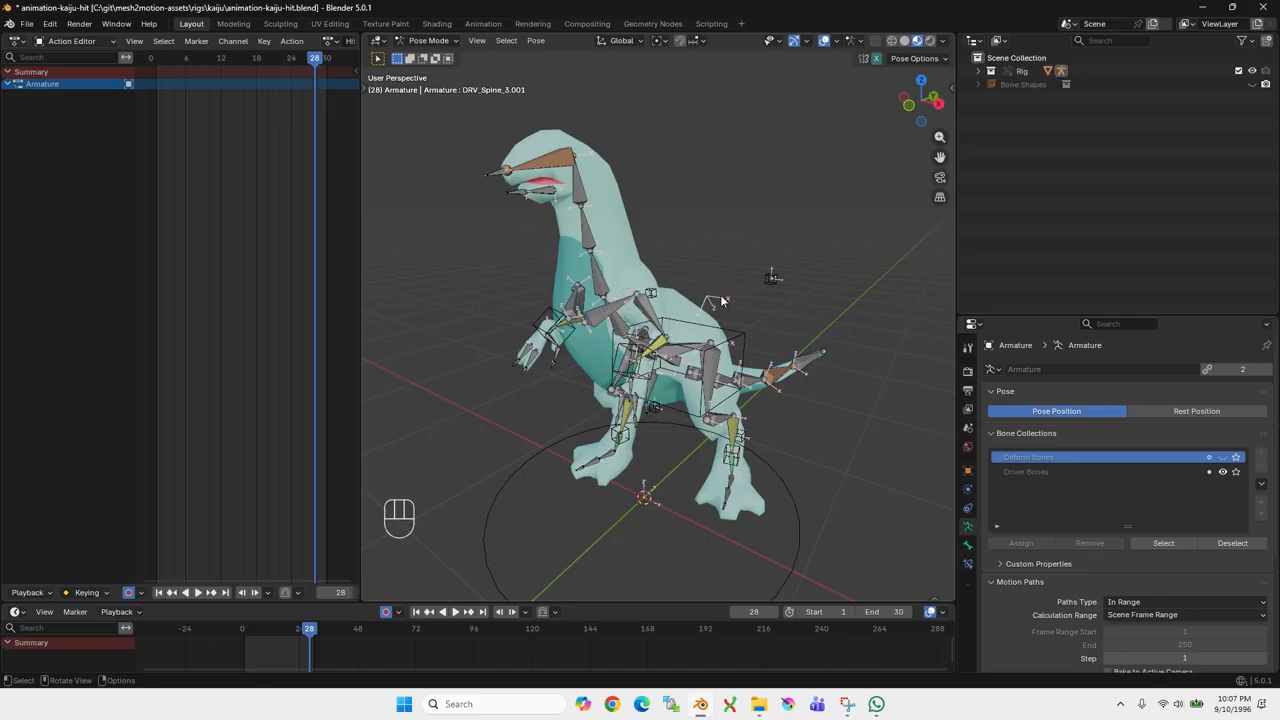
left_click(738, 341)
scroll(764, 316, "up", 3)
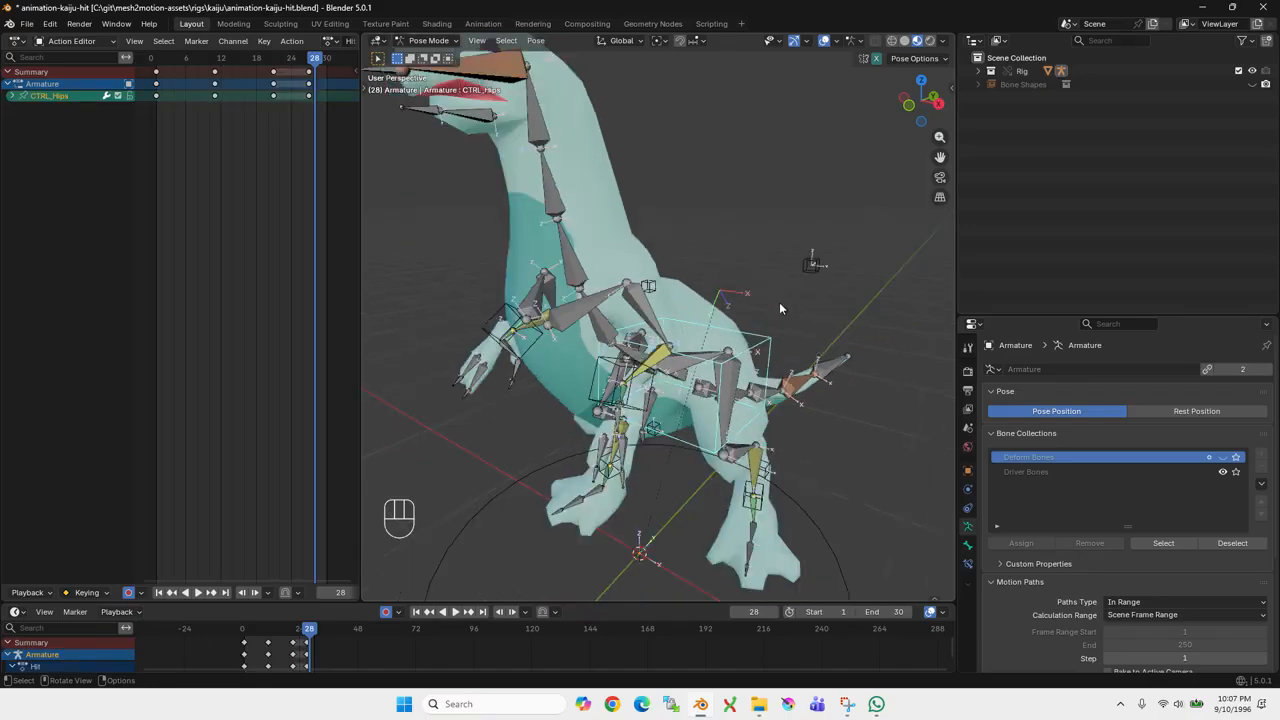
- Hide the Driver Bones collection and show the Deform Bones collection on the kaiju
left_click(1222, 457)
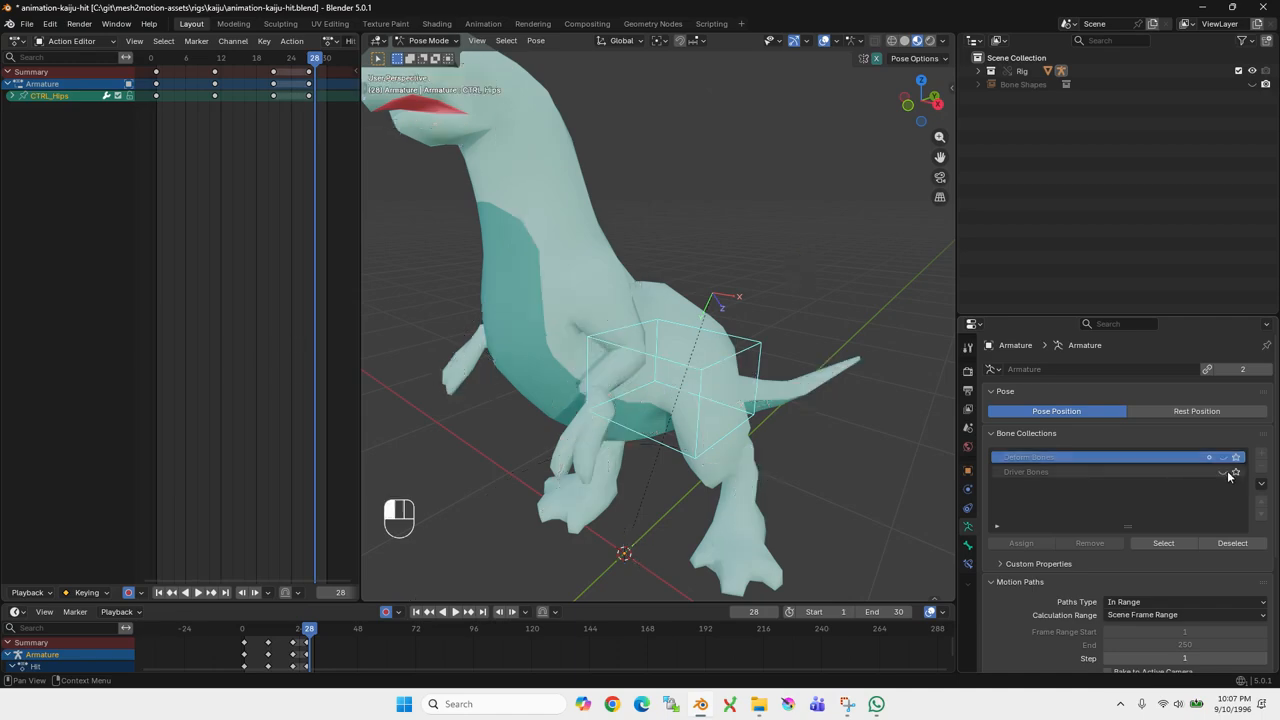
left_click(1222, 457)
scroll(812, 272, "down", 4)
scroll(814, 275, "up", 4)
middle_click_drag(812, 275, 834, 271)
scroll(834, 271, "down", 2)
scroll(815, 275, "up", 2)
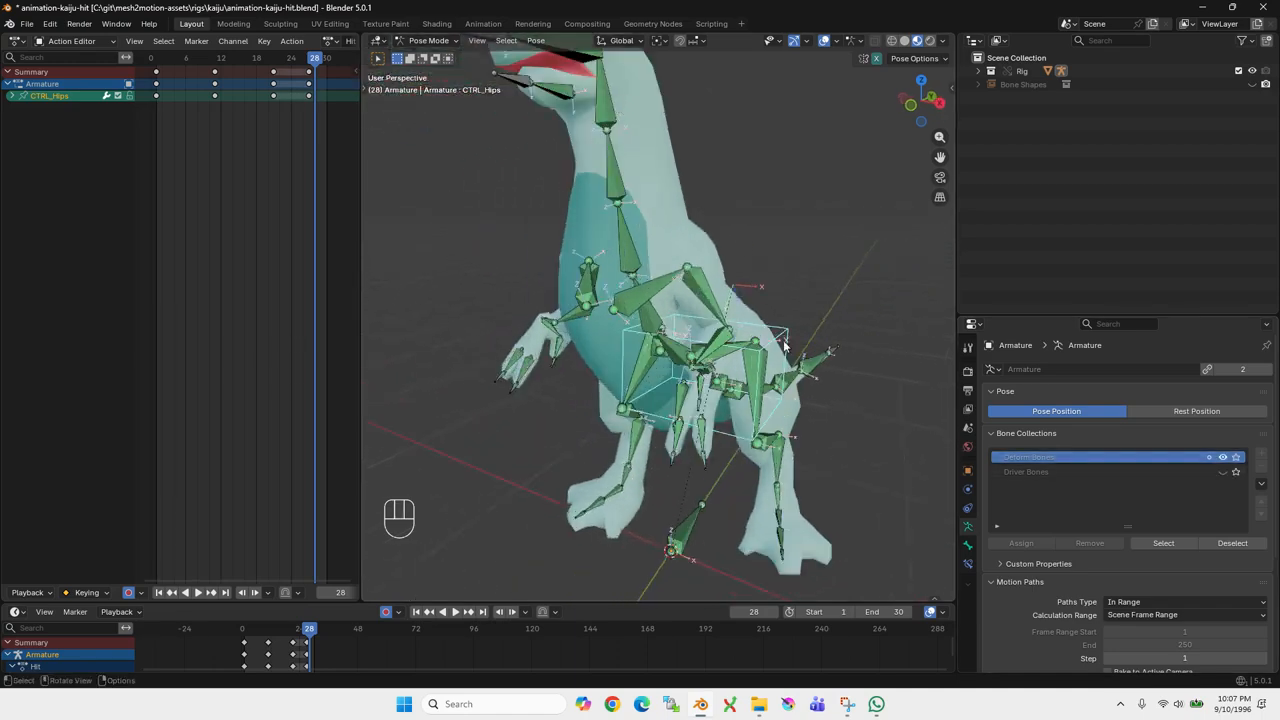
middle_click_drag(825, 318, 796, 315)
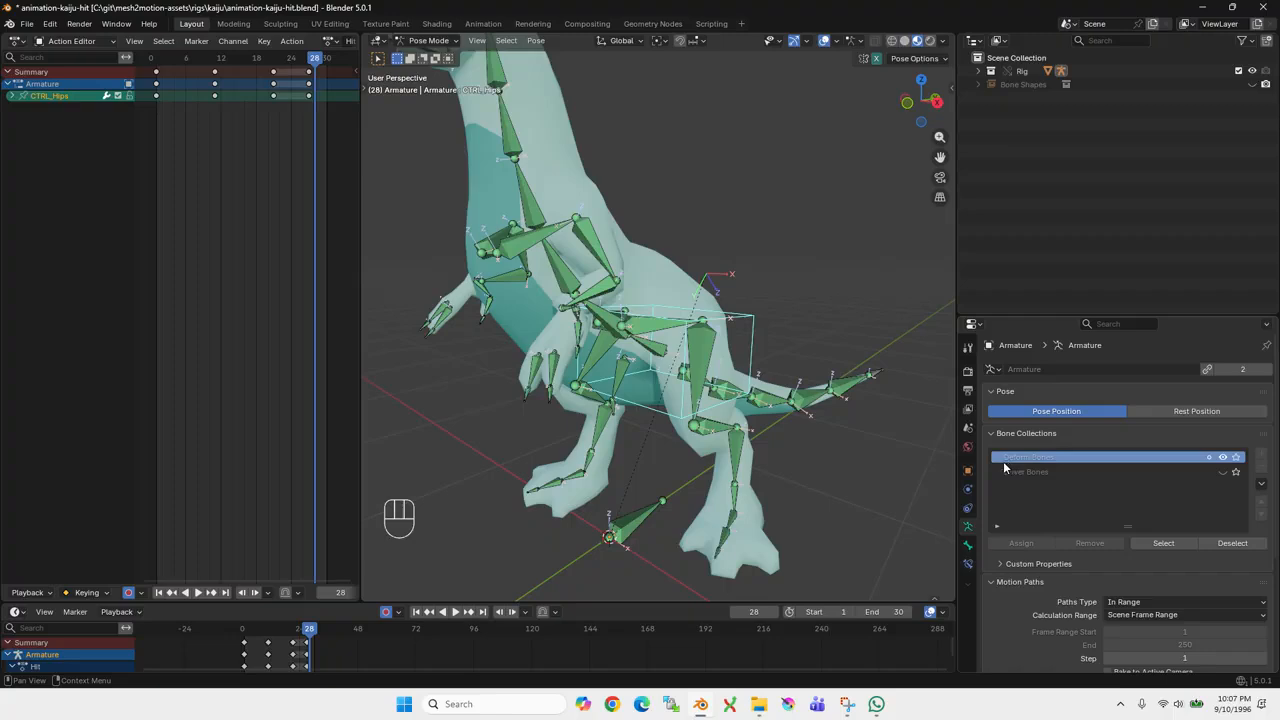
middle_click_drag(757, 309, 683, 245)
- Select deform bones in the neck, head and hind leg one at a time to inspect them, and clear the selection
left_click(616, 195)
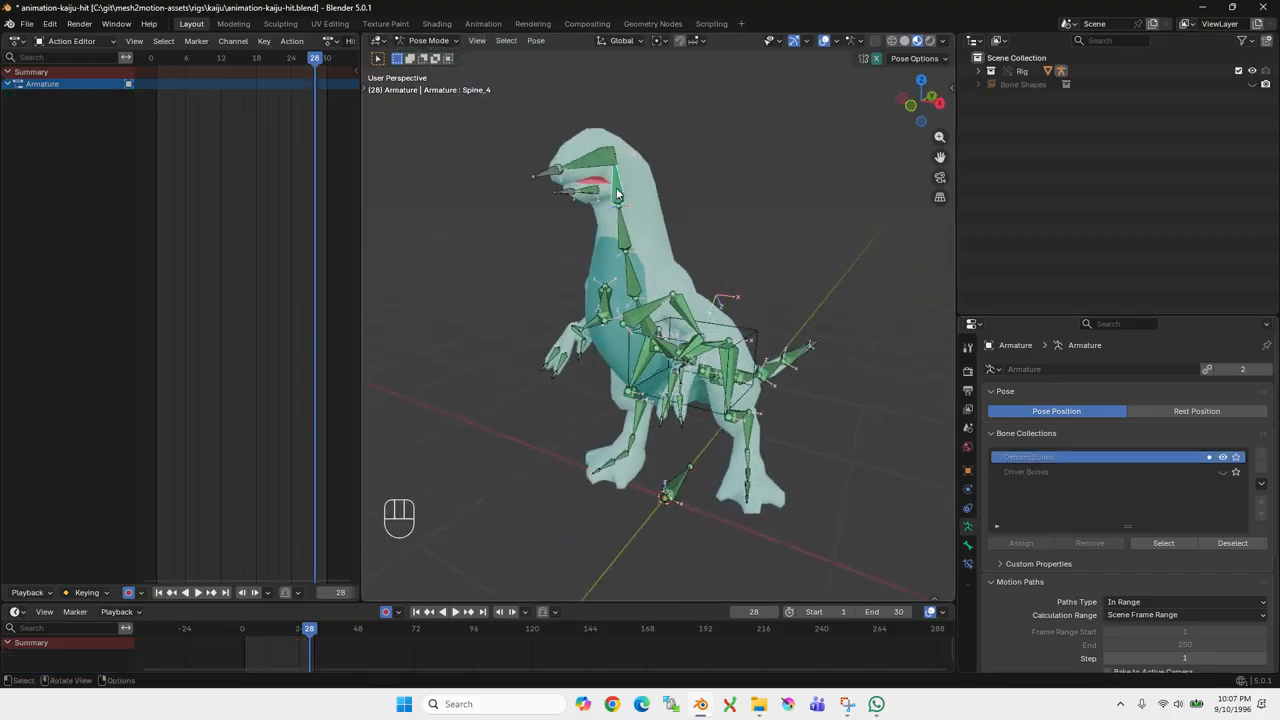
left_click(586, 158)
left_click(752, 422)
left_click(732, 396)
middle_click_drag(747, 392, 792, 398)
left_click(793, 341)
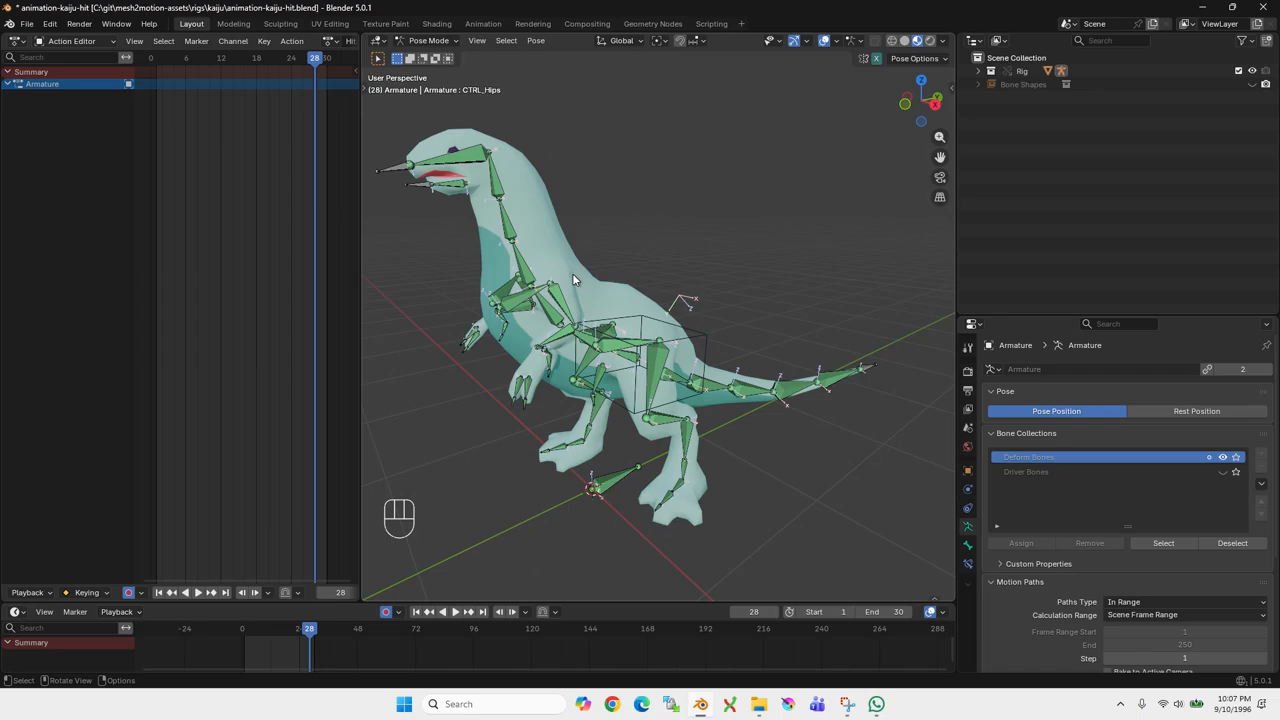
scroll(693, 286, "up", 2)
middle_click_drag(703, 286, 738, 293)
scroll(744, 294, "down", 4)
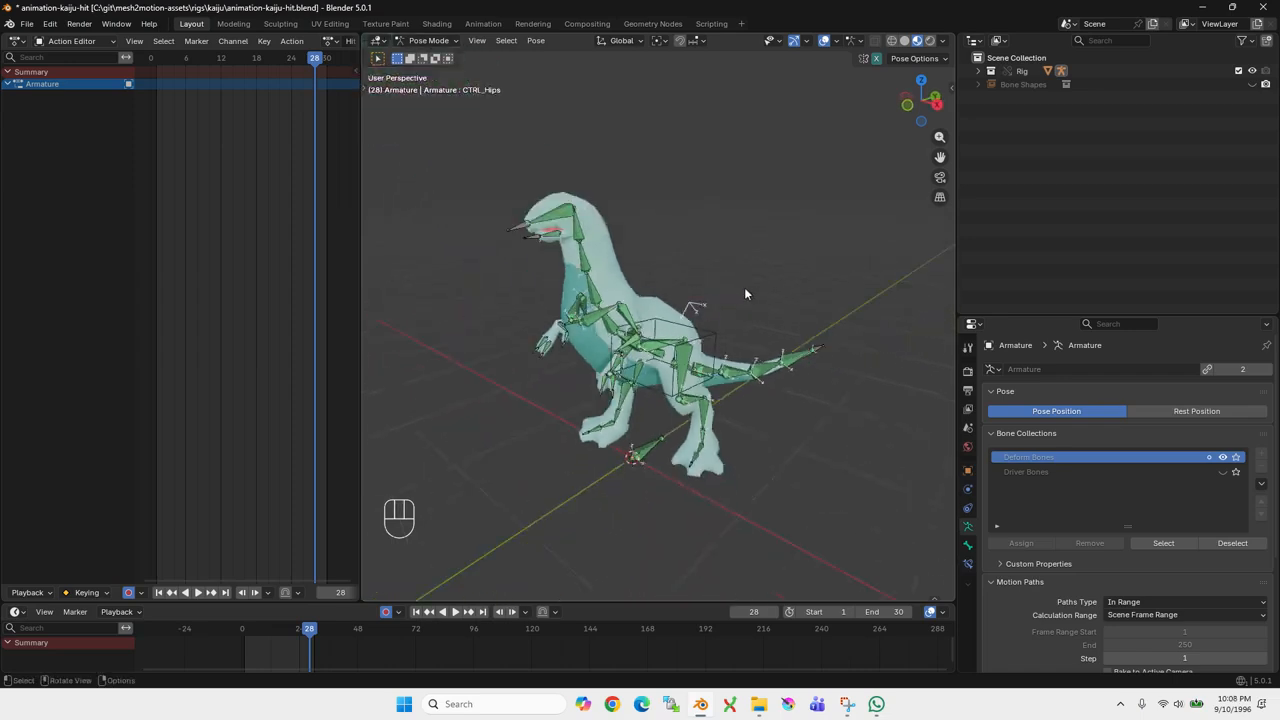
scroll(745, 294, "up", 2)
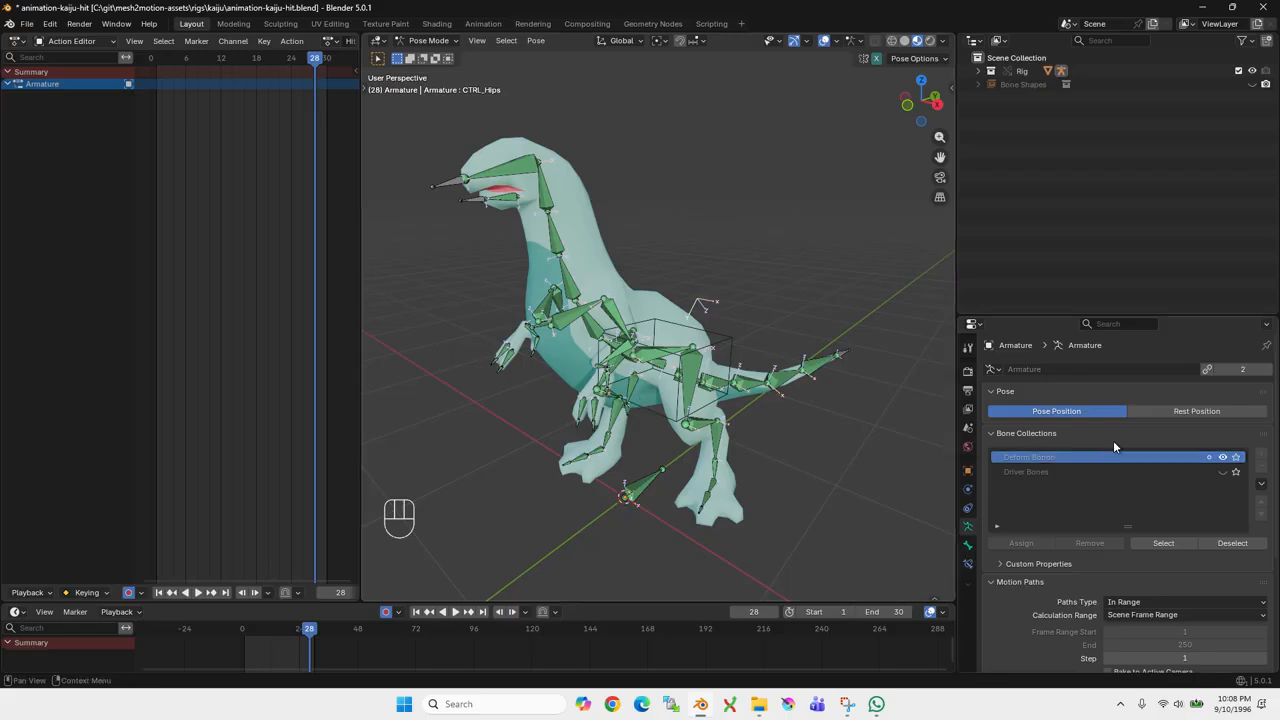
- Hide the Deform Bones collection and show the Driver Bones collection with its control shapes
left_click(1222, 457)
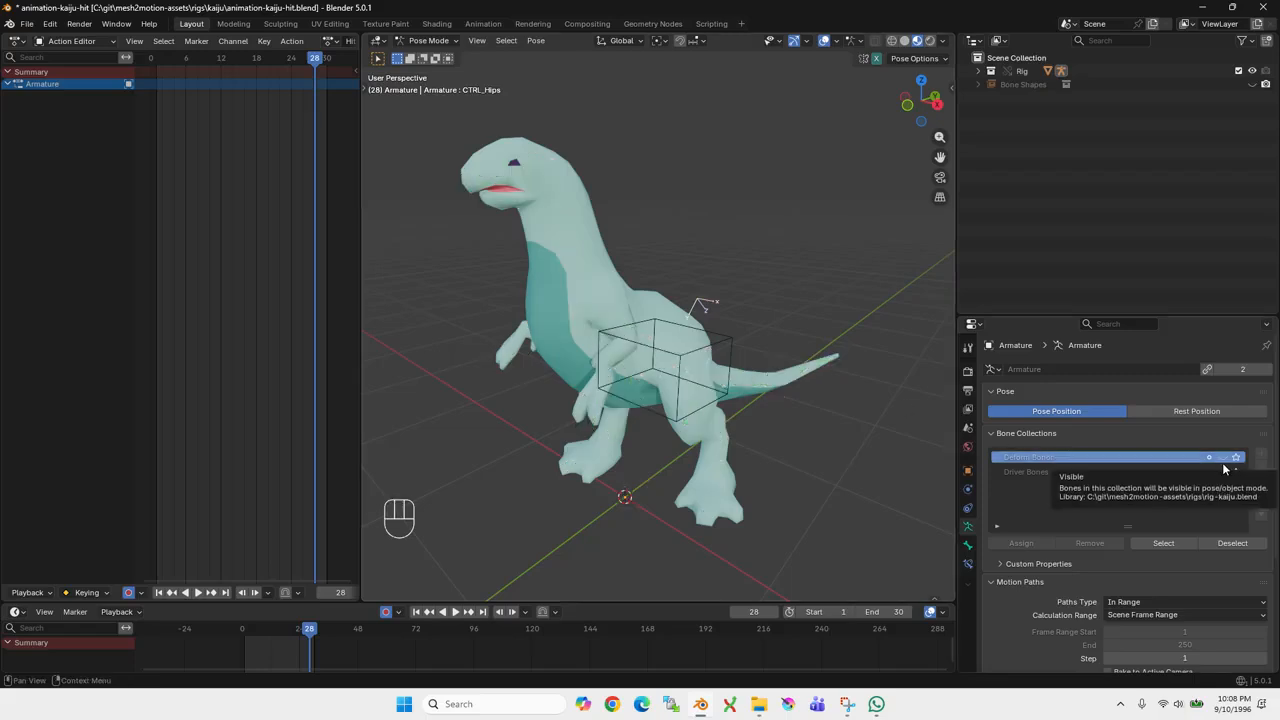
left_click(1222, 471)
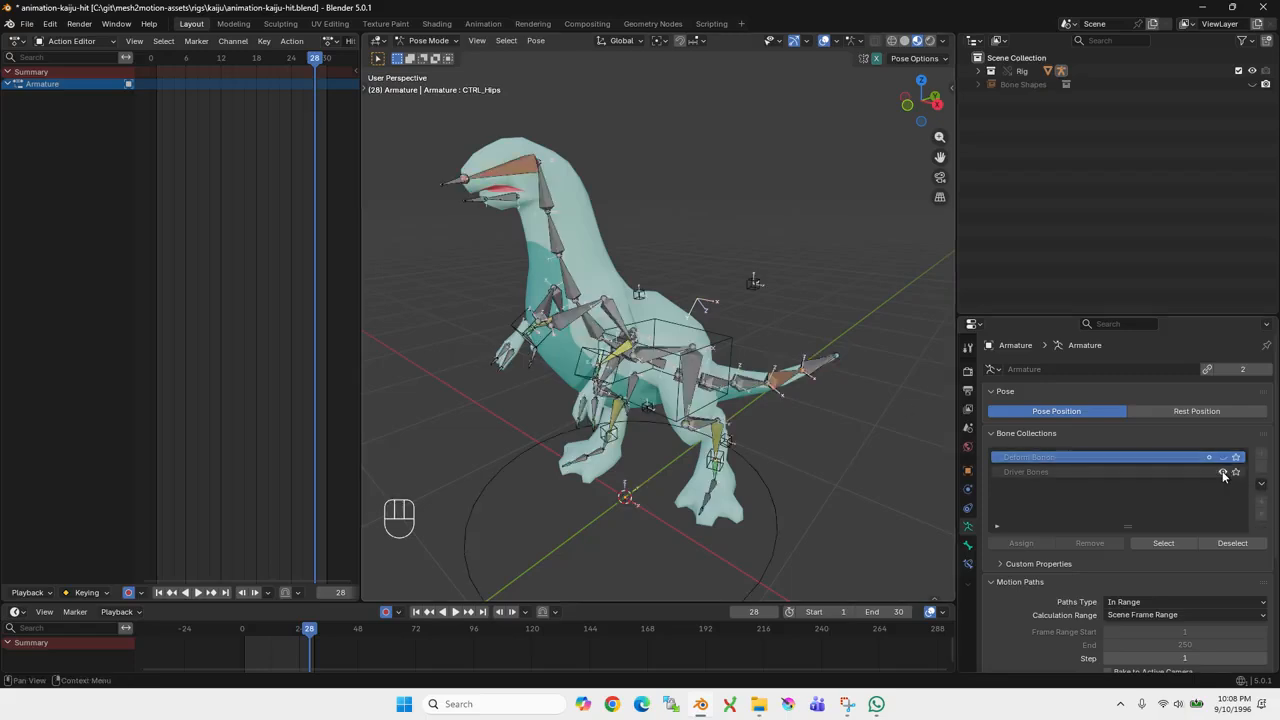
middle_click_drag(826, 282, 824, 282)
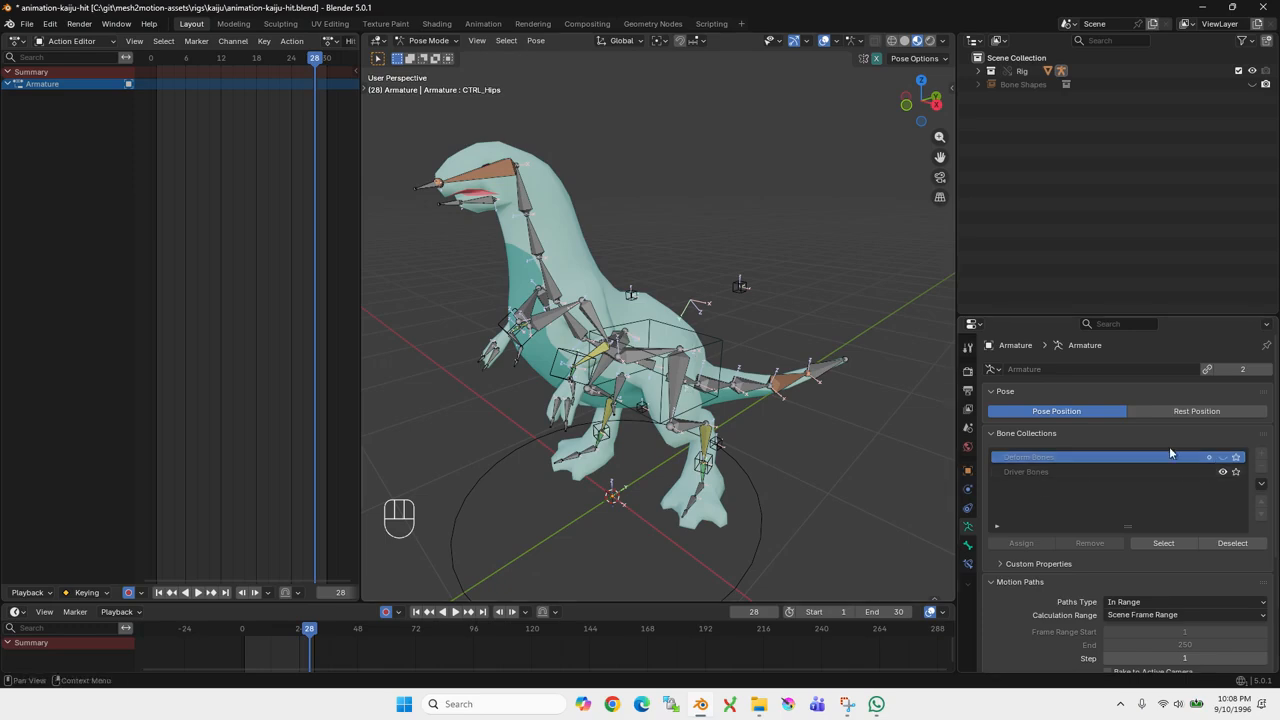
left_click(1222, 471)
left_click(1222, 471)
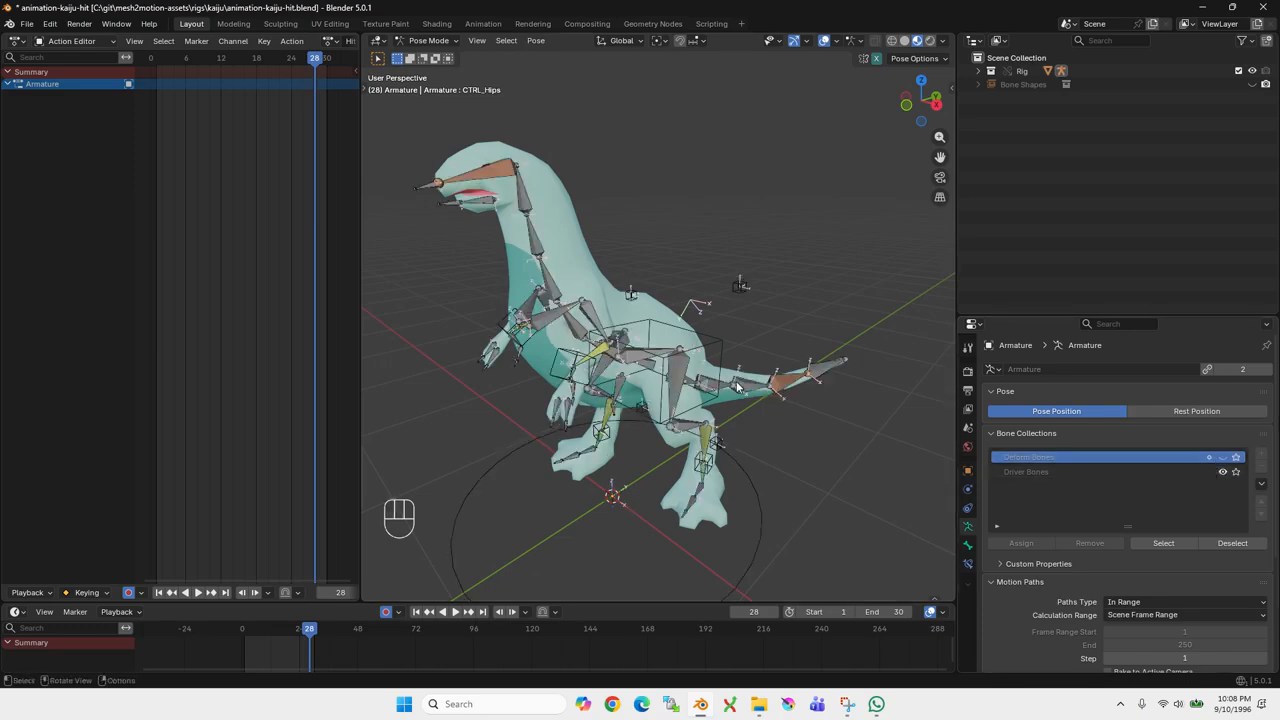
- Show the Deform Bones collection together with the Driver Bones collection
left_click(1222, 471)
left_click(1222, 457)
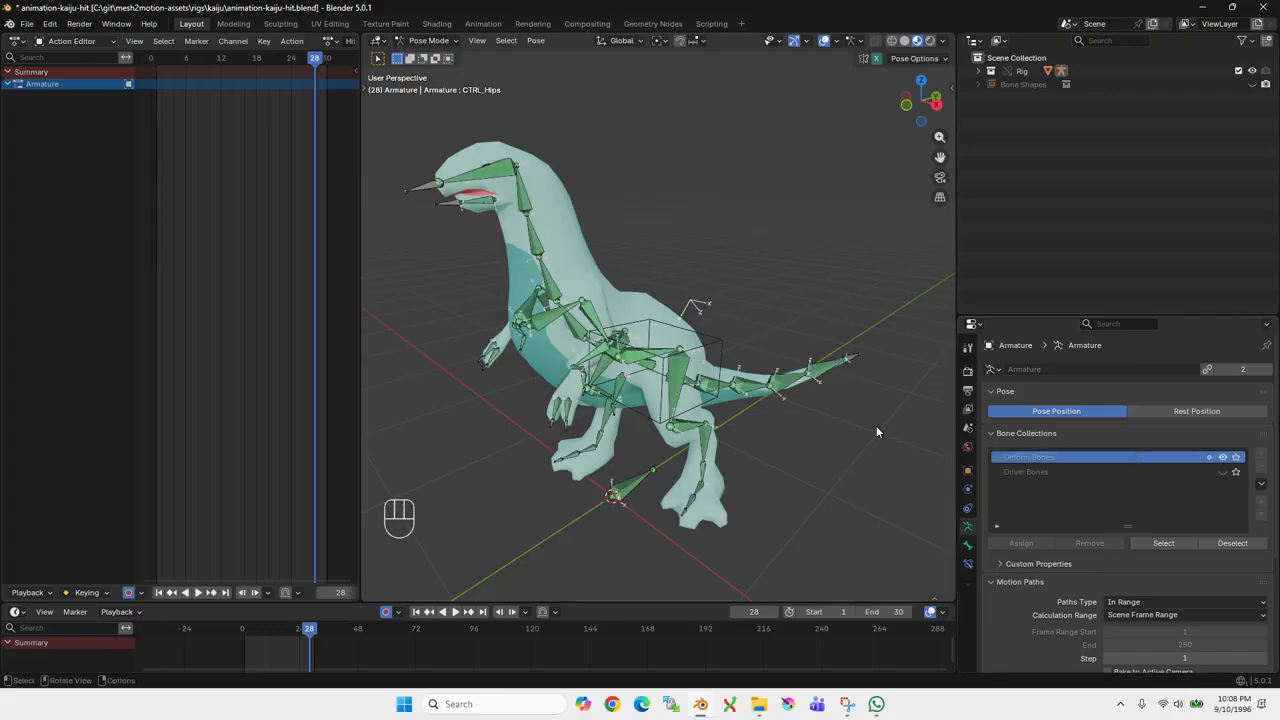
left_click(1222, 471)
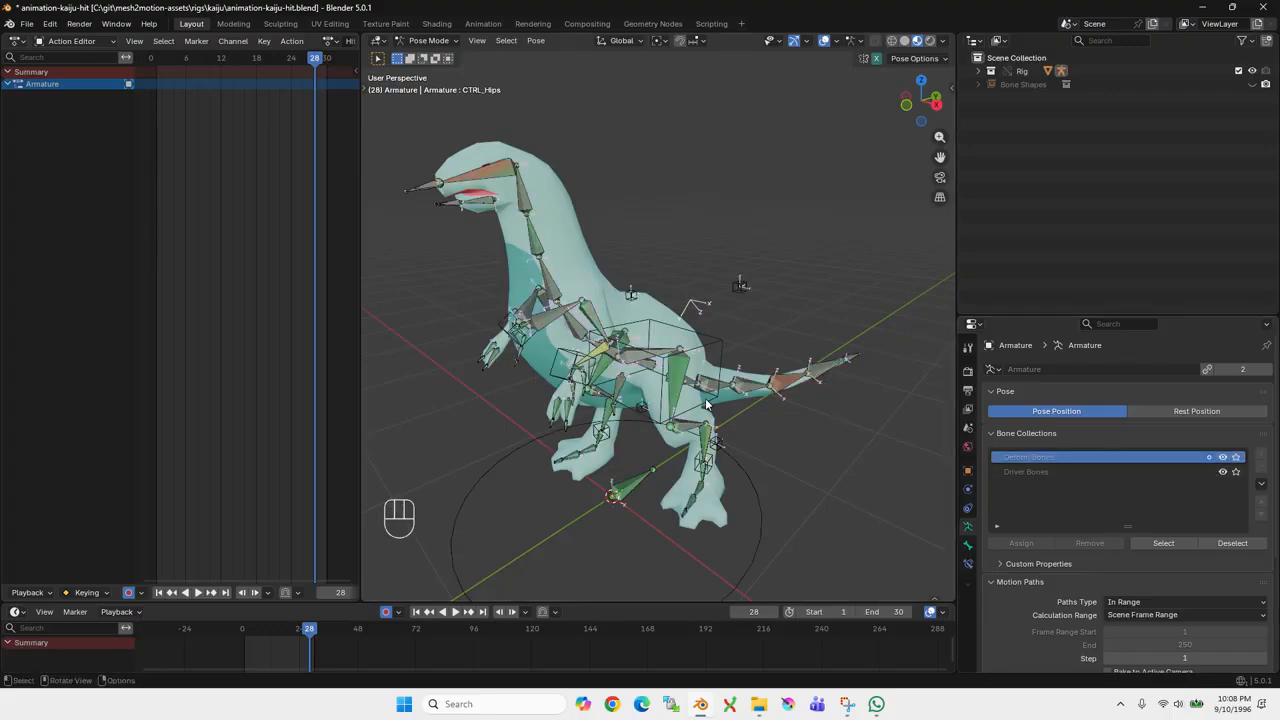
- Make Driver Bones the active collection, hide Deform Bones, and select all driver bones to list their keyframes in the Action Editor
scroll(675, 395, "up", 3)
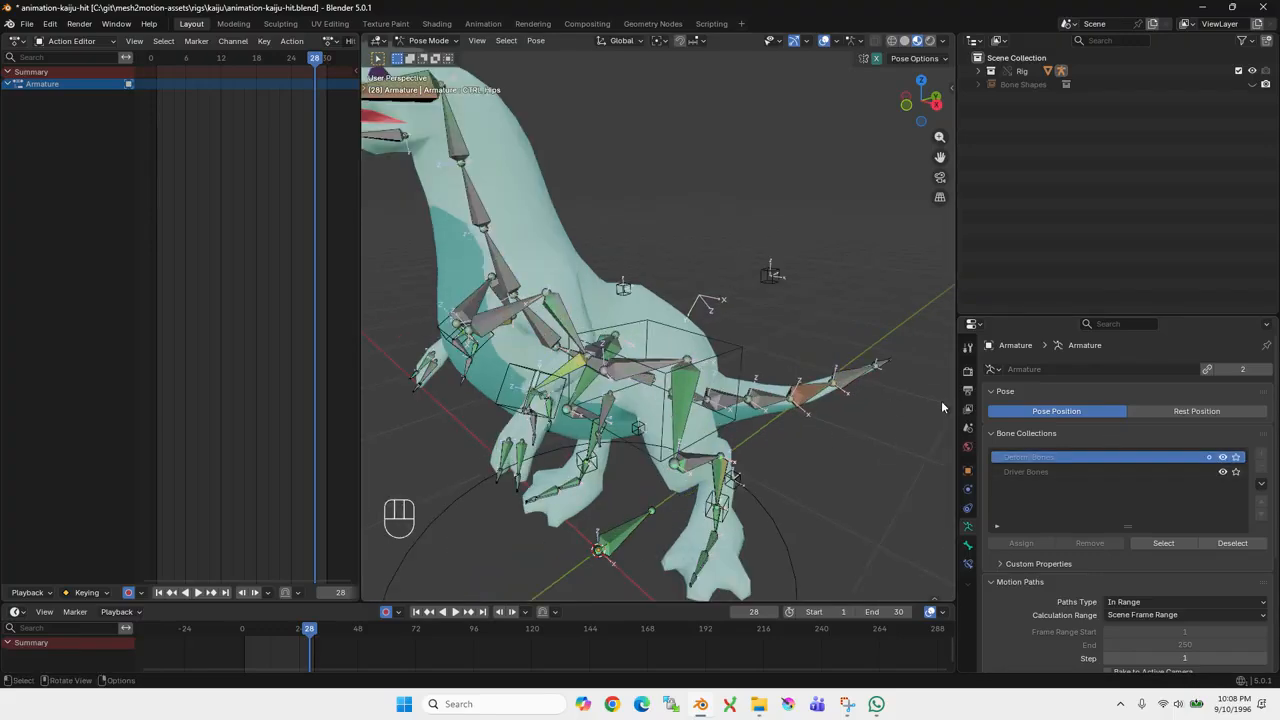
left_click(1020, 477)
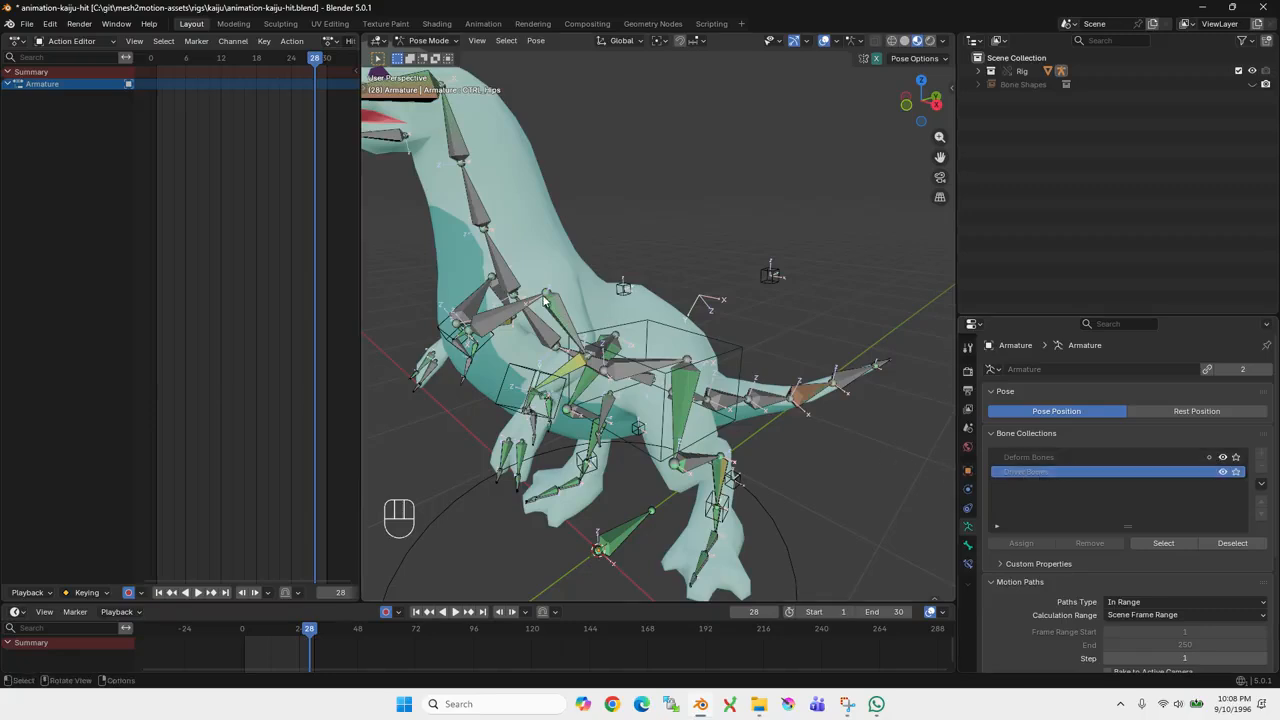
left_click(1223, 457)
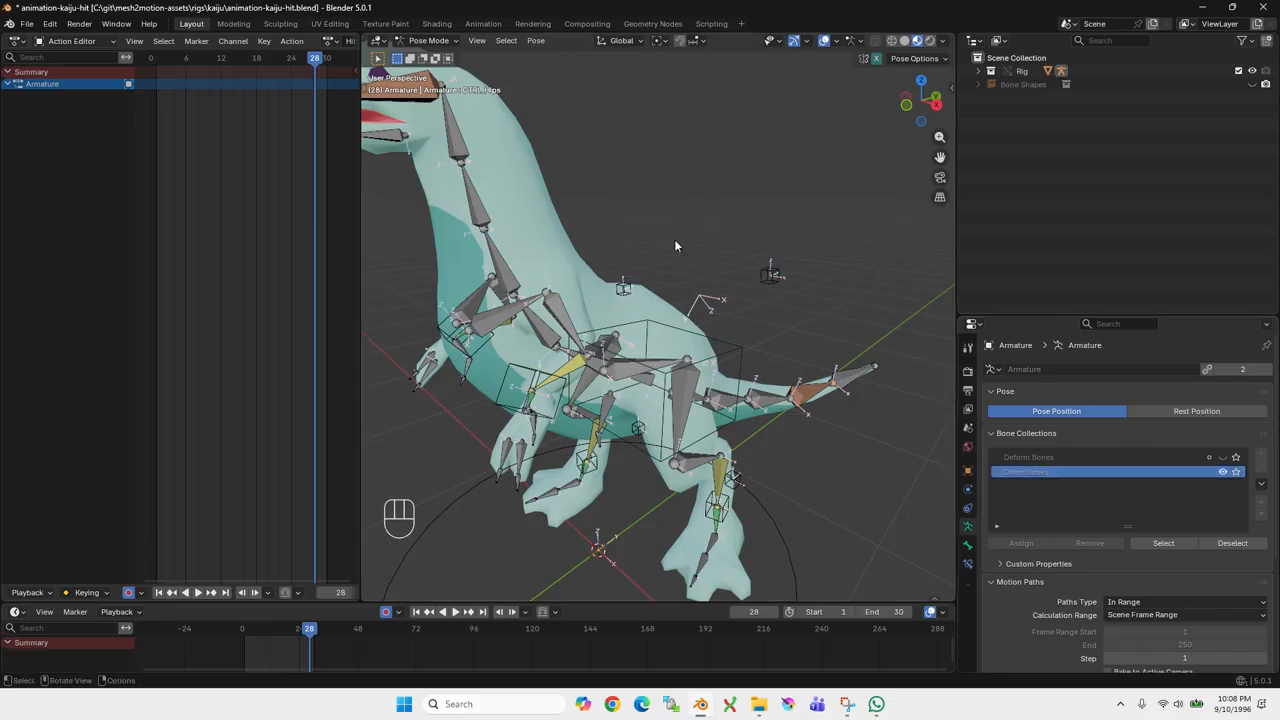
key("a")
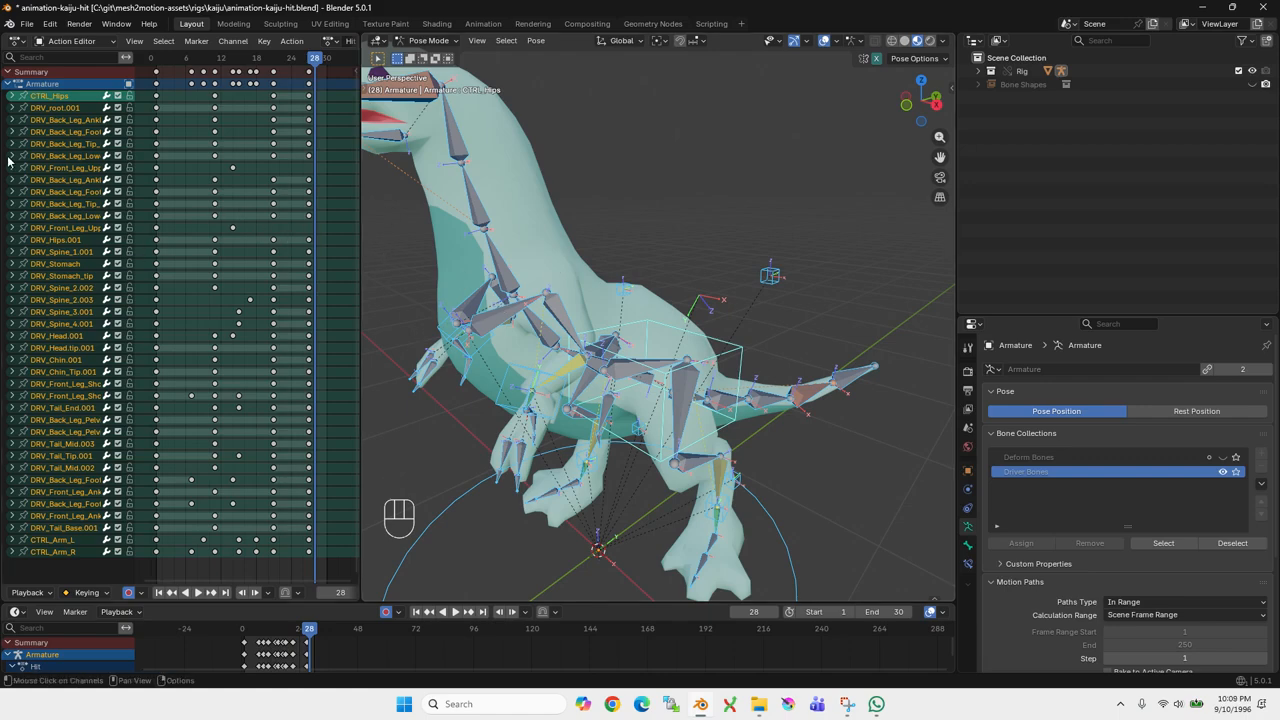
scroll(57, 178, "down", 1)
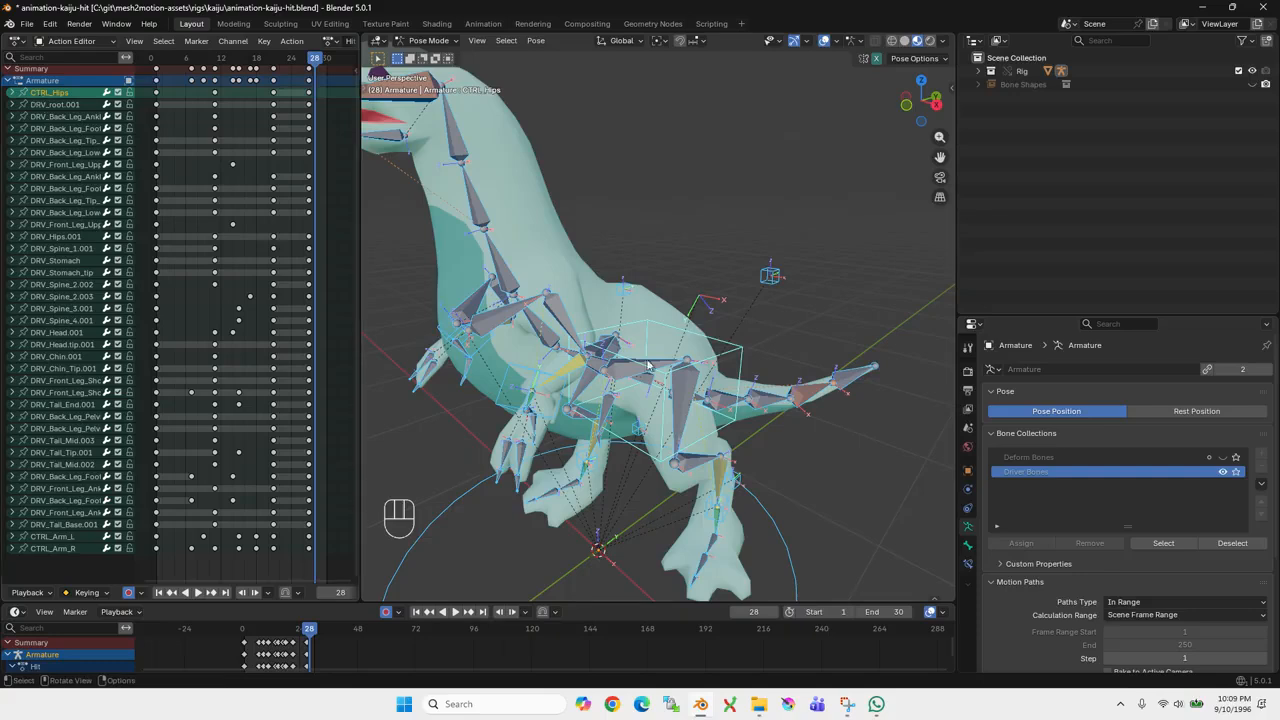
- Select the hips control alone to view its keyframes, clear the selection, and select all driver bones again
left_click(743, 276)
left_click(735, 360)
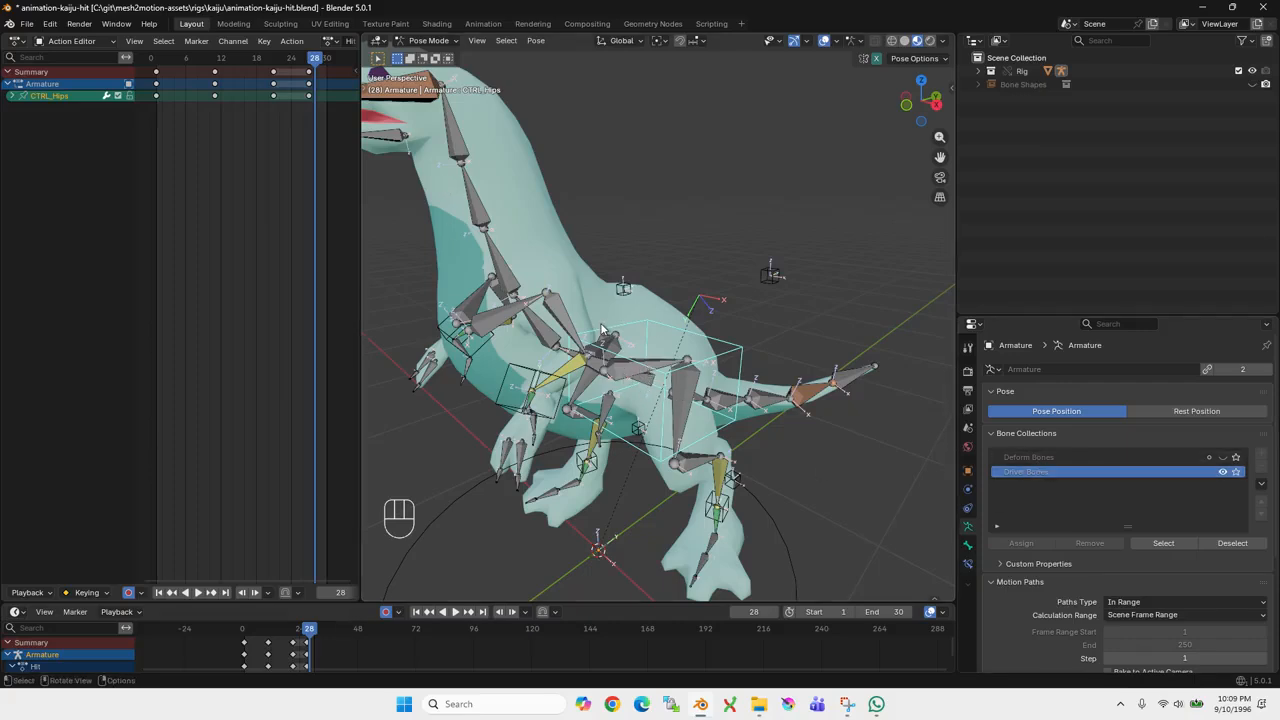
left_click(608, 197)
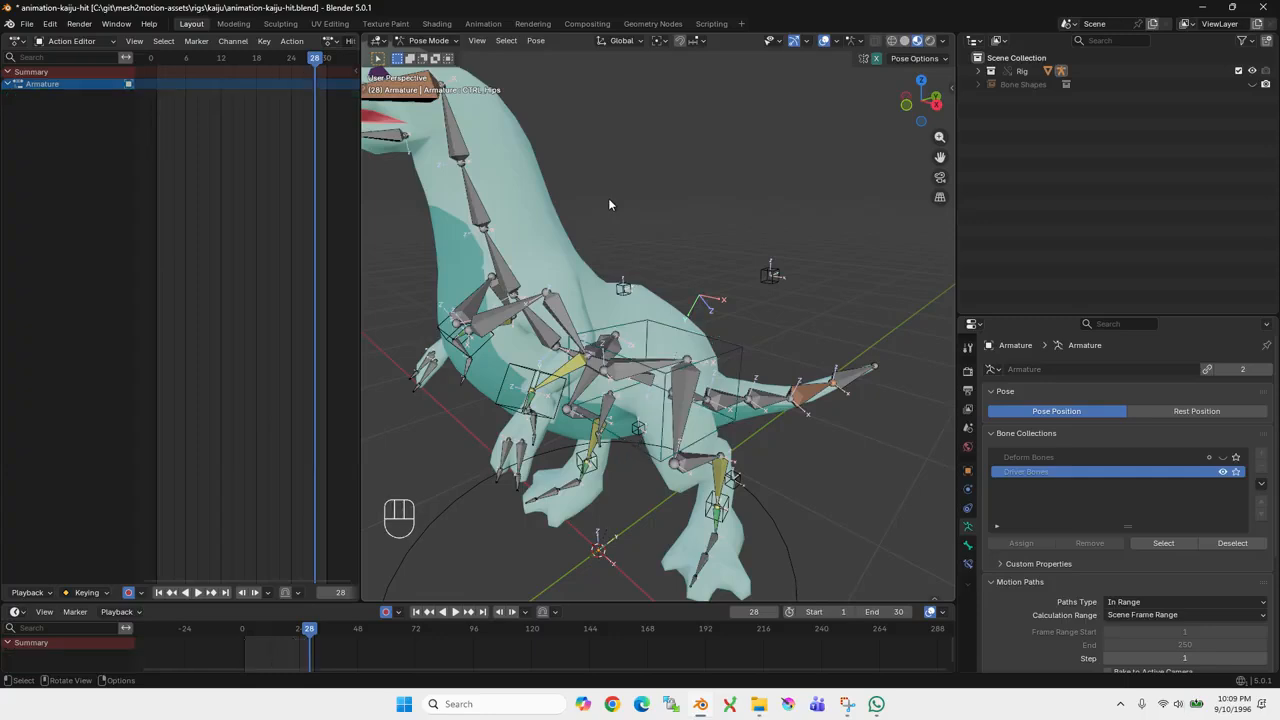
key("a")
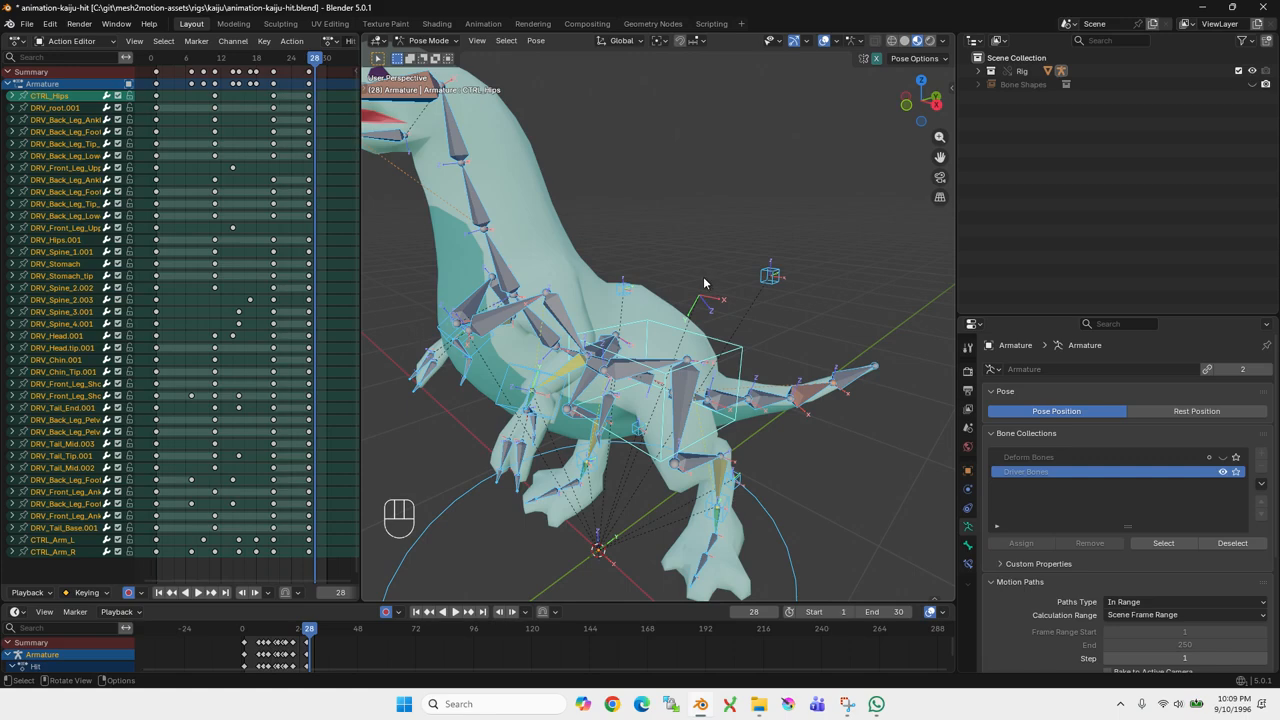
scroll(668, 242, "down", 2)
middle_click_drag(672, 244, 687, 246)
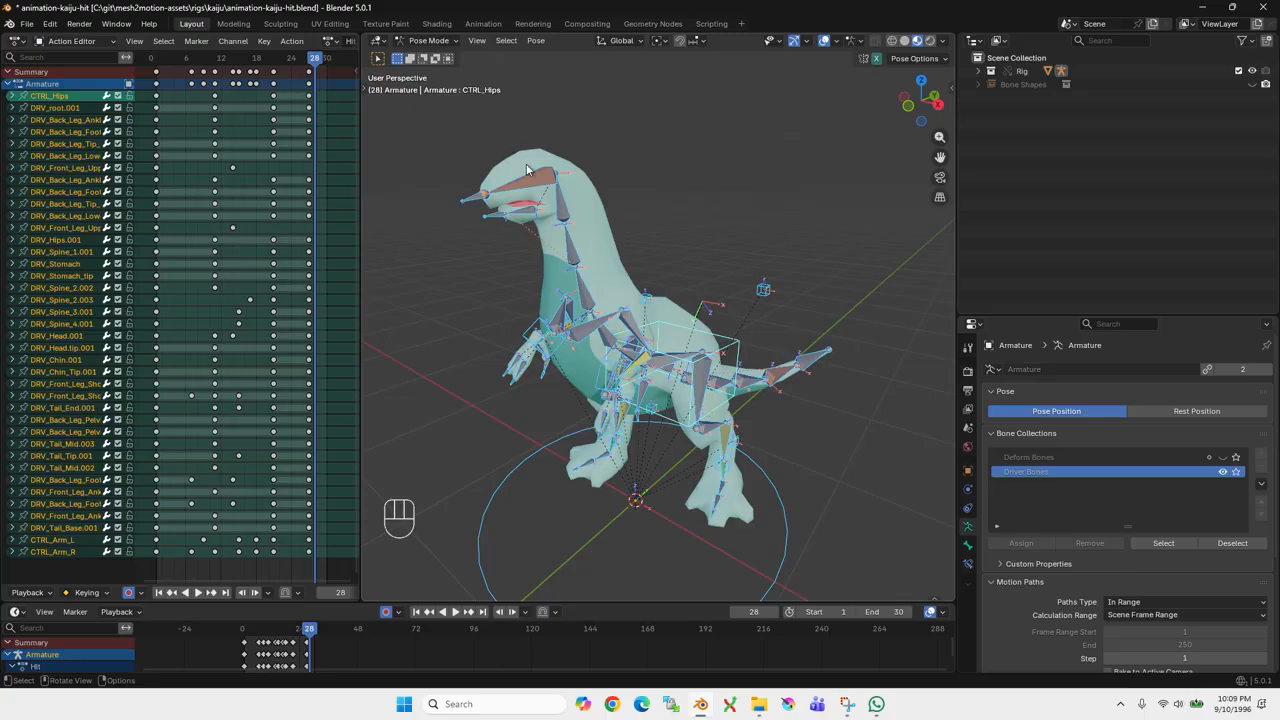
- Switch the armature from Pose Mode to Object Mode
left_click(428, 43)
left_click(432, 51)
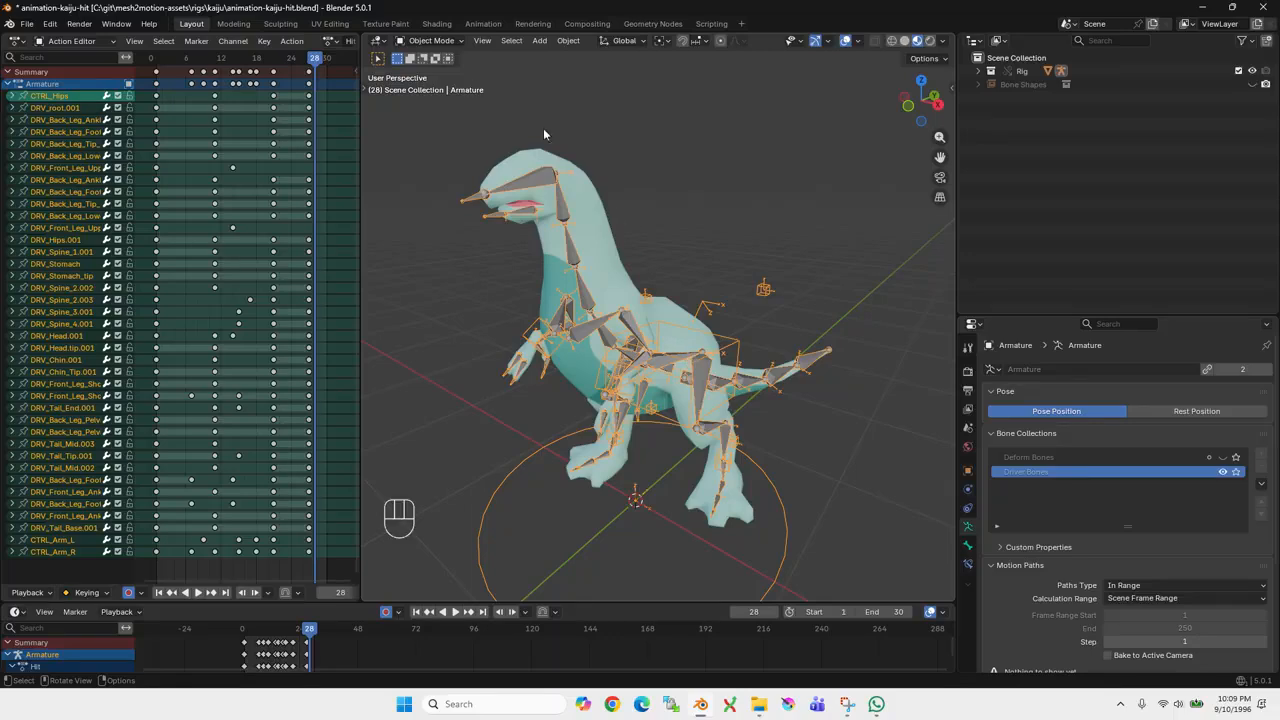
left_click(430, 41)
left_click(443, 68)
- Look through the kaiju animation .blend files in File Explorer's kaiju folder and return to Blender
left_click(759, 704)
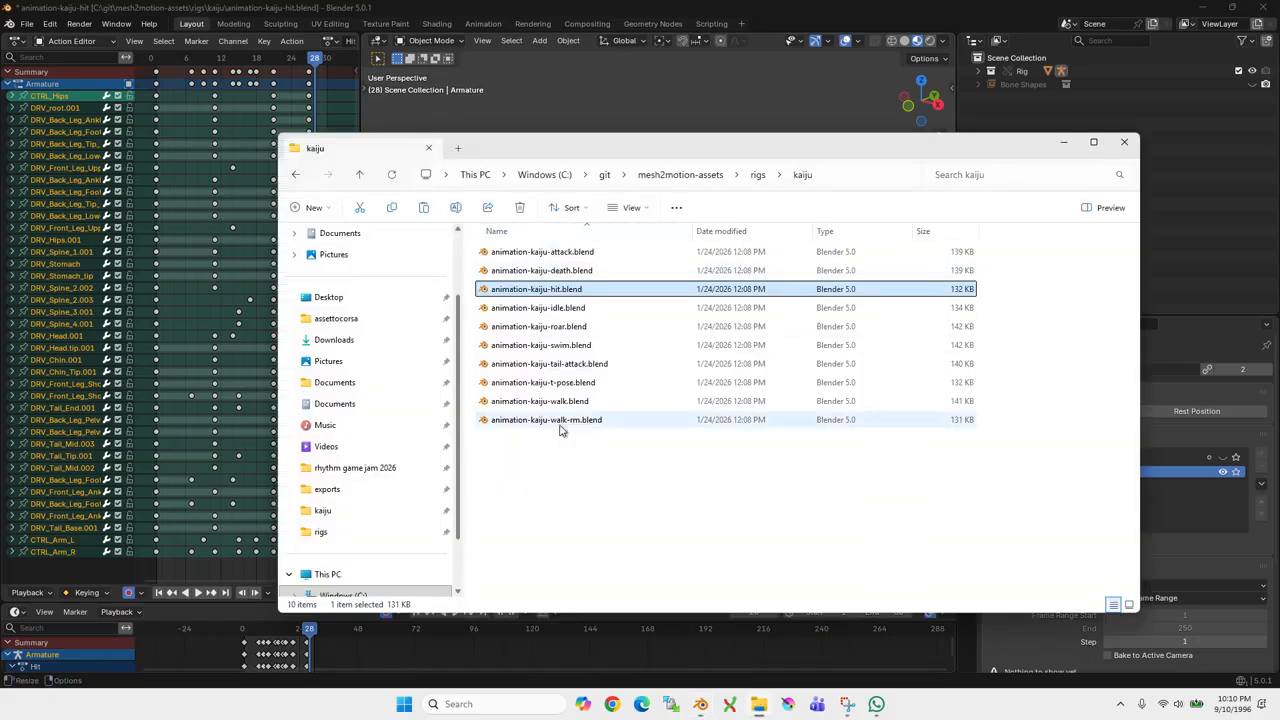
left_click_drag(562, 478, 510, 244)
left_click(628, 505)
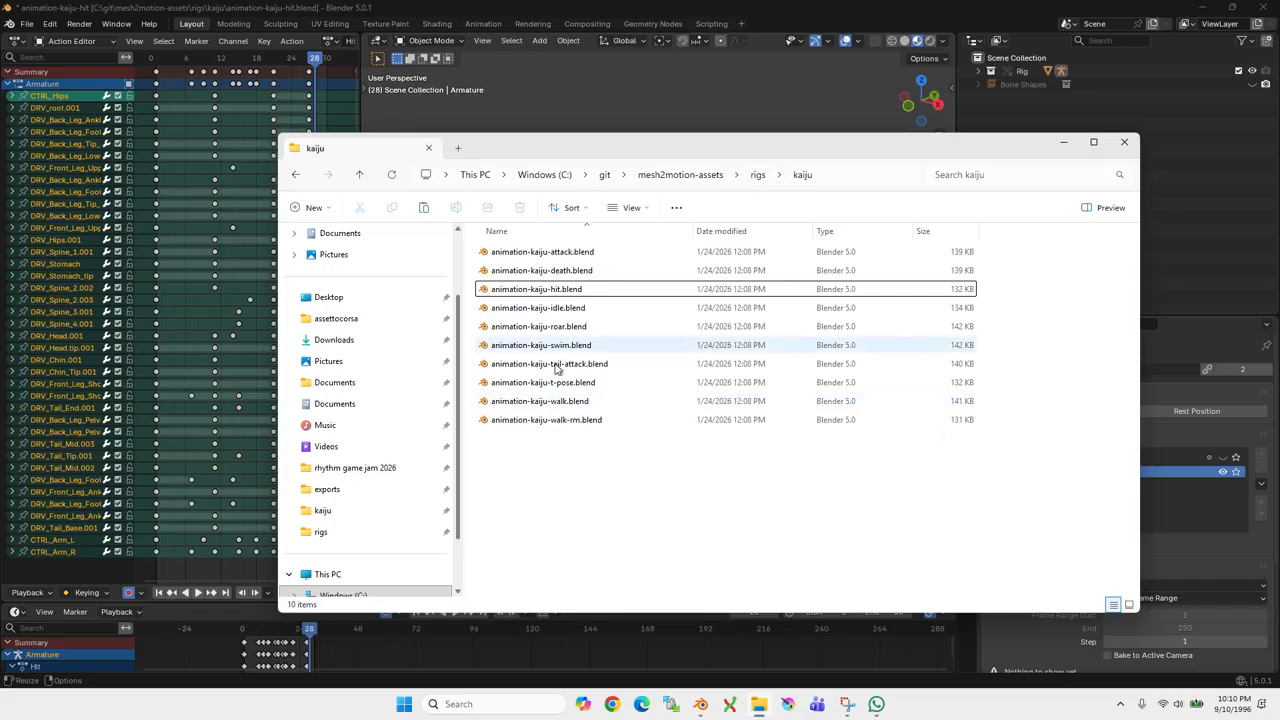
left_click(1063, 147)
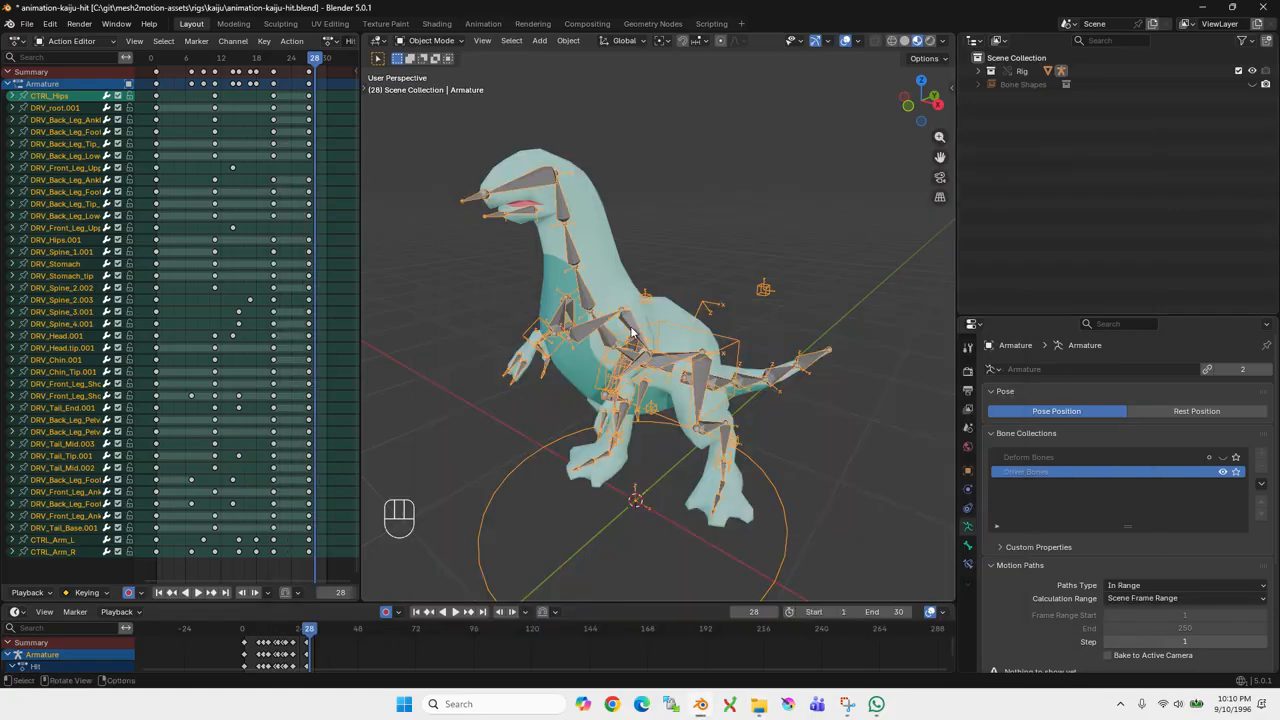
- Put the kaiju armature back into Pose Mode and clear the bone selection
left_click(580, 218)
left_click(431, 42)
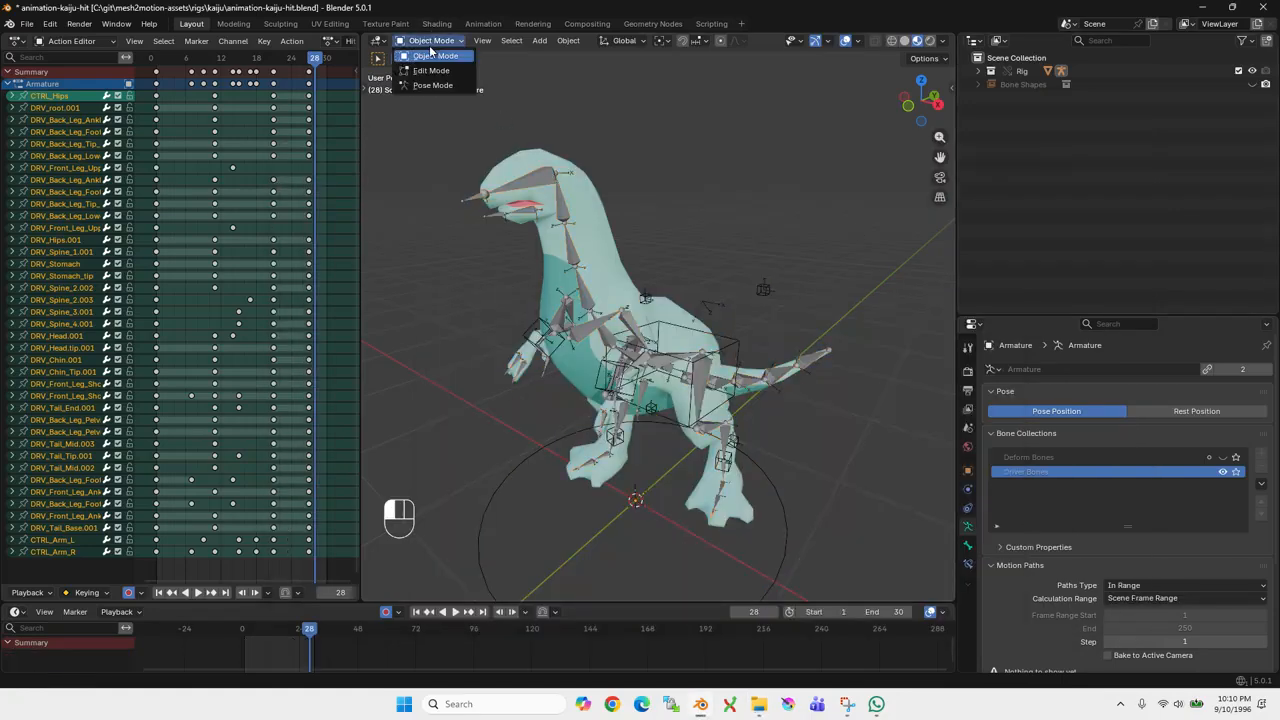
left_click(430, 85)
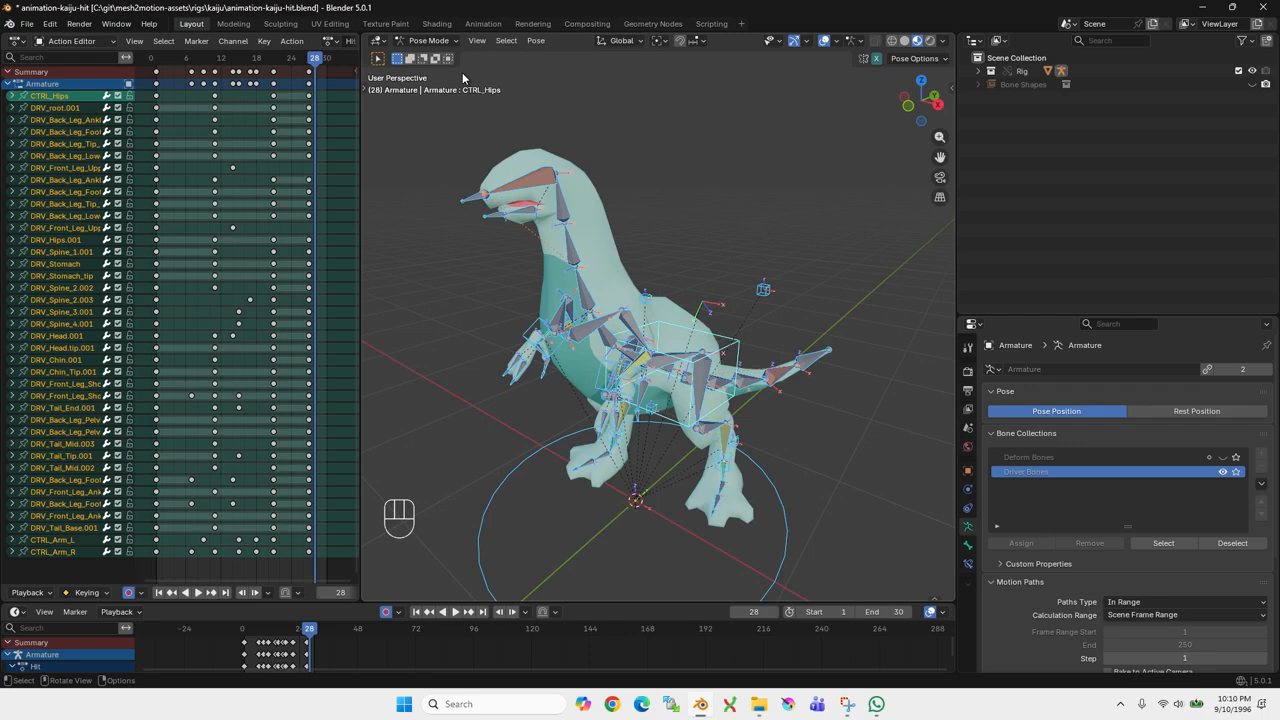
left_click(767, 262)
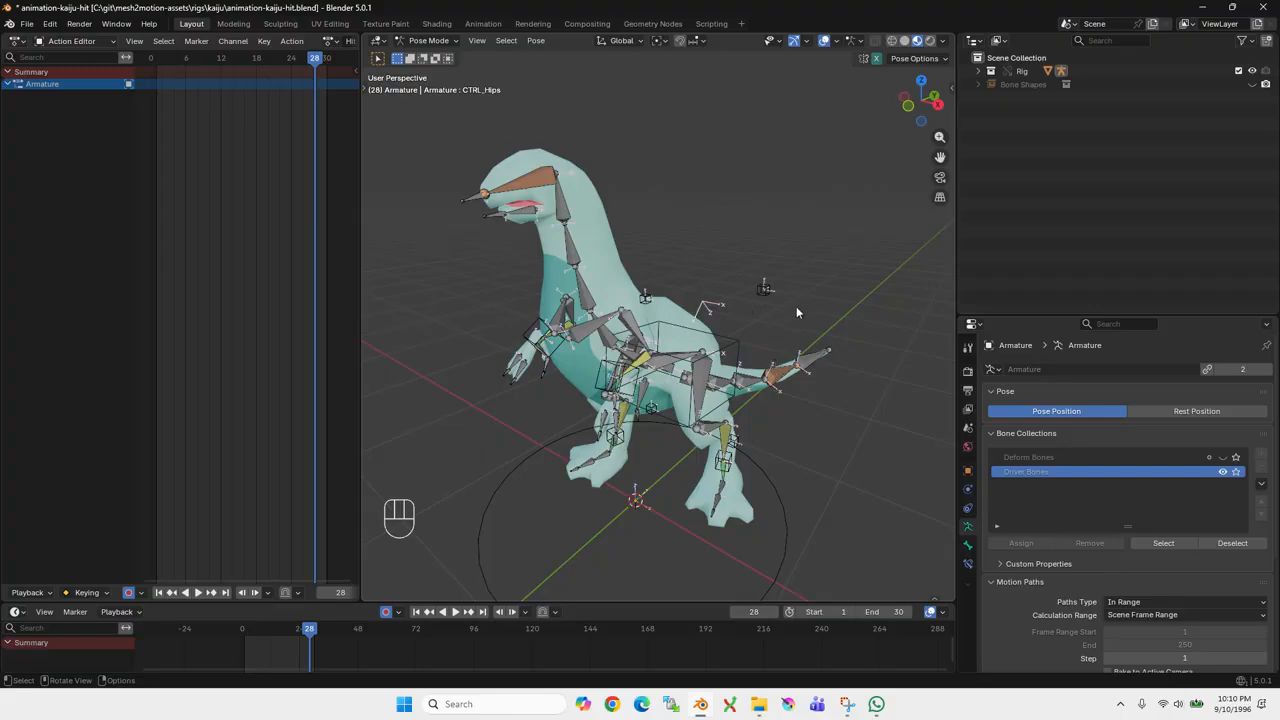
- Select the box-shaped hips control to inspect it, and clear the selection
middle_click_drag(797, 312, 791, 309)
left_click(727, 345)
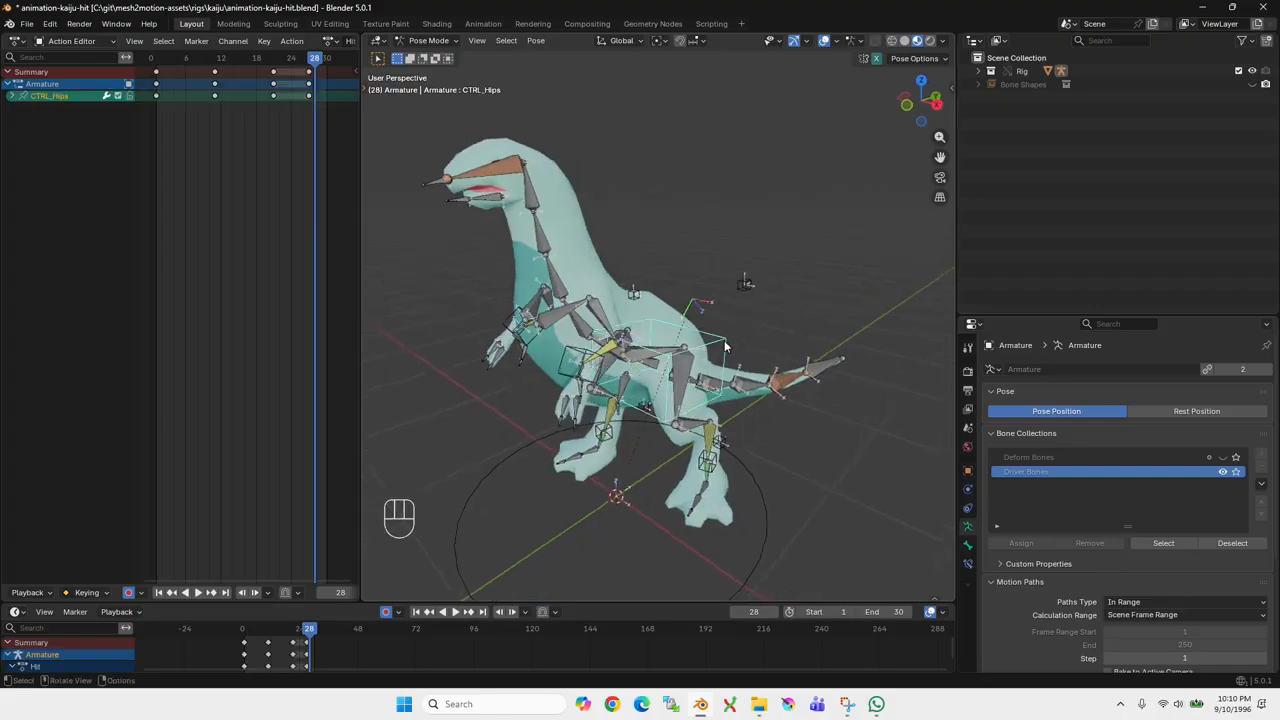
middle_click_drag(772, 324, 776, 265, "shift")
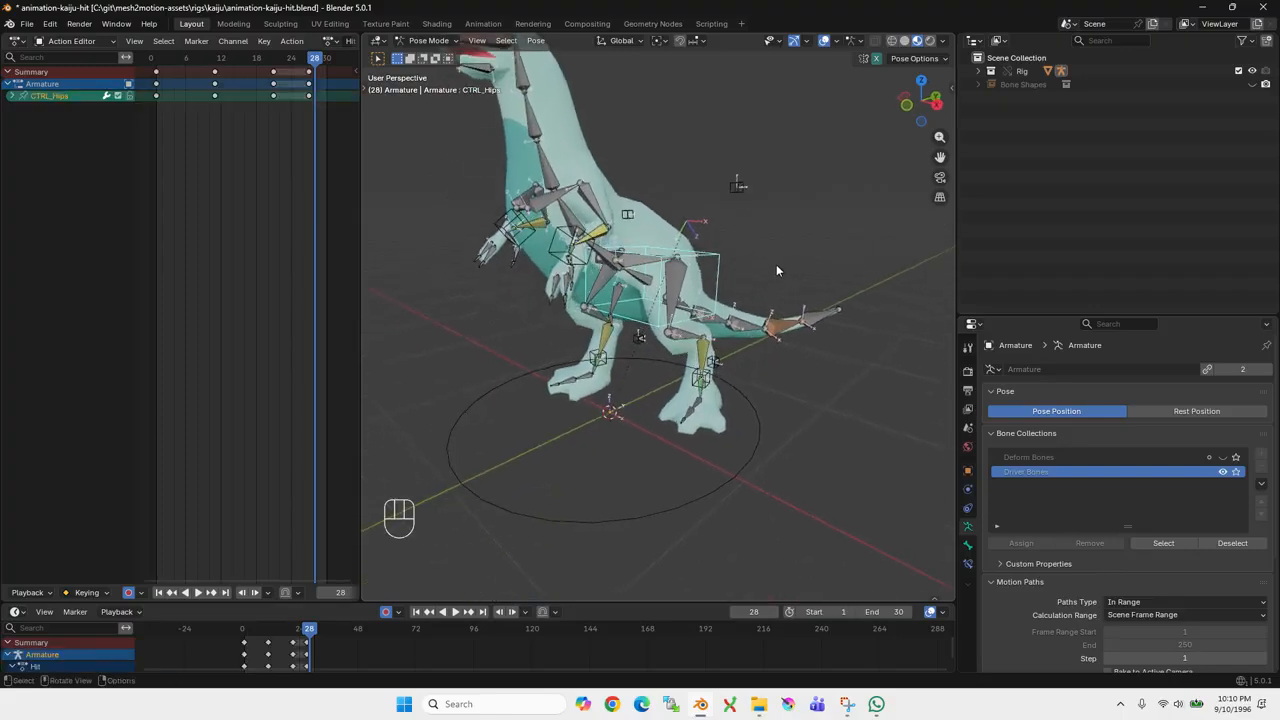
scroll(785, 290, "up", 2)
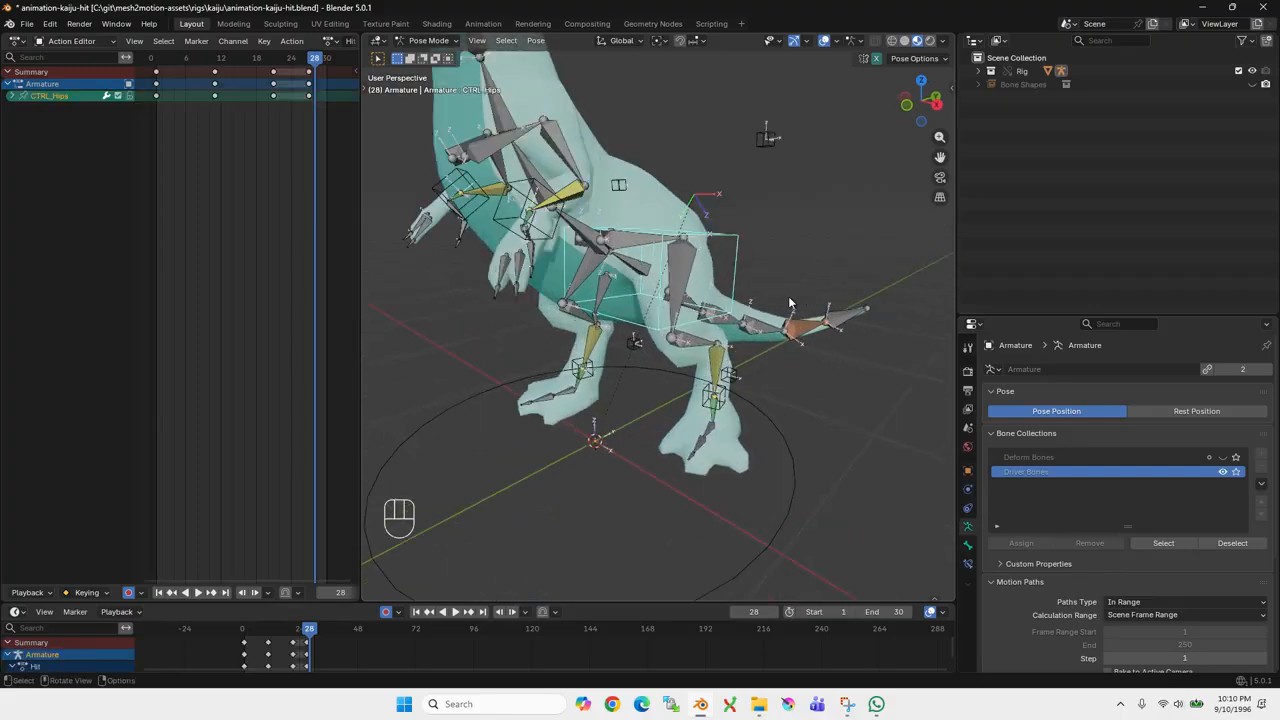
left_click(818, 225)
- Select the left back ankle control and move it forward so the leg follows
left_click(732, 400)
scroll(781, 394, "up", 2)
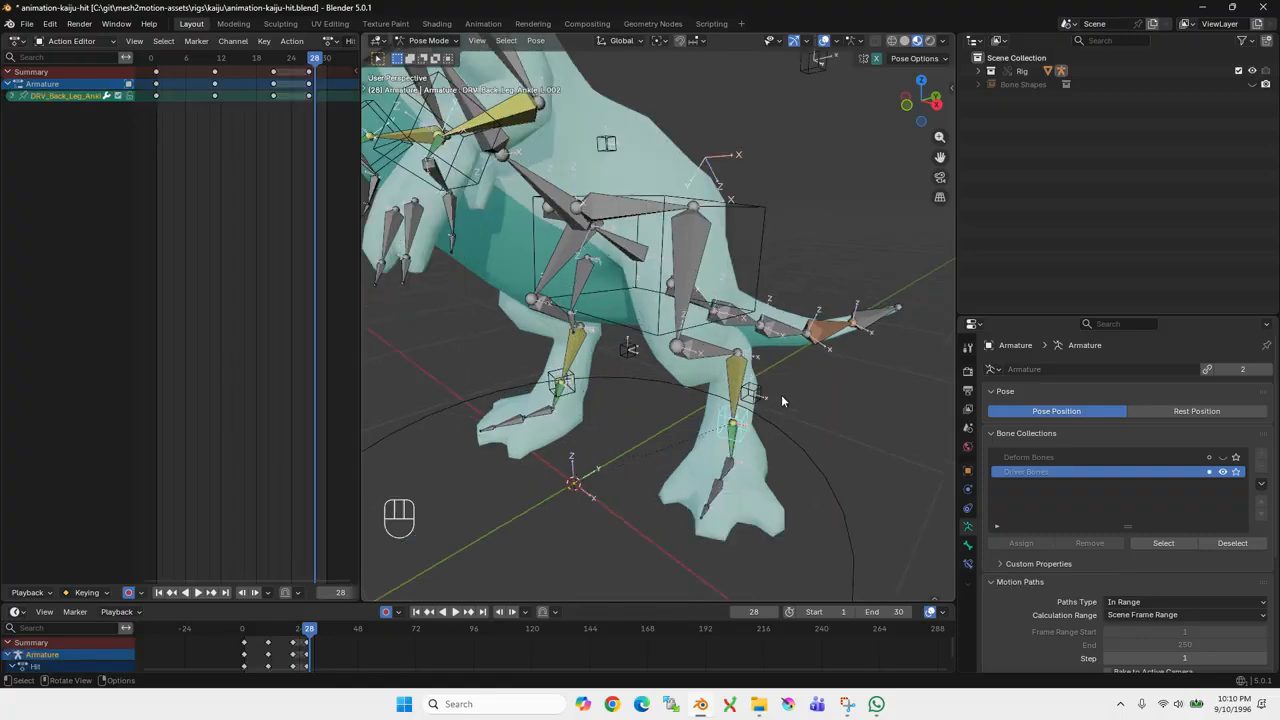
middle_click_drag(781, 394, 731, 410)
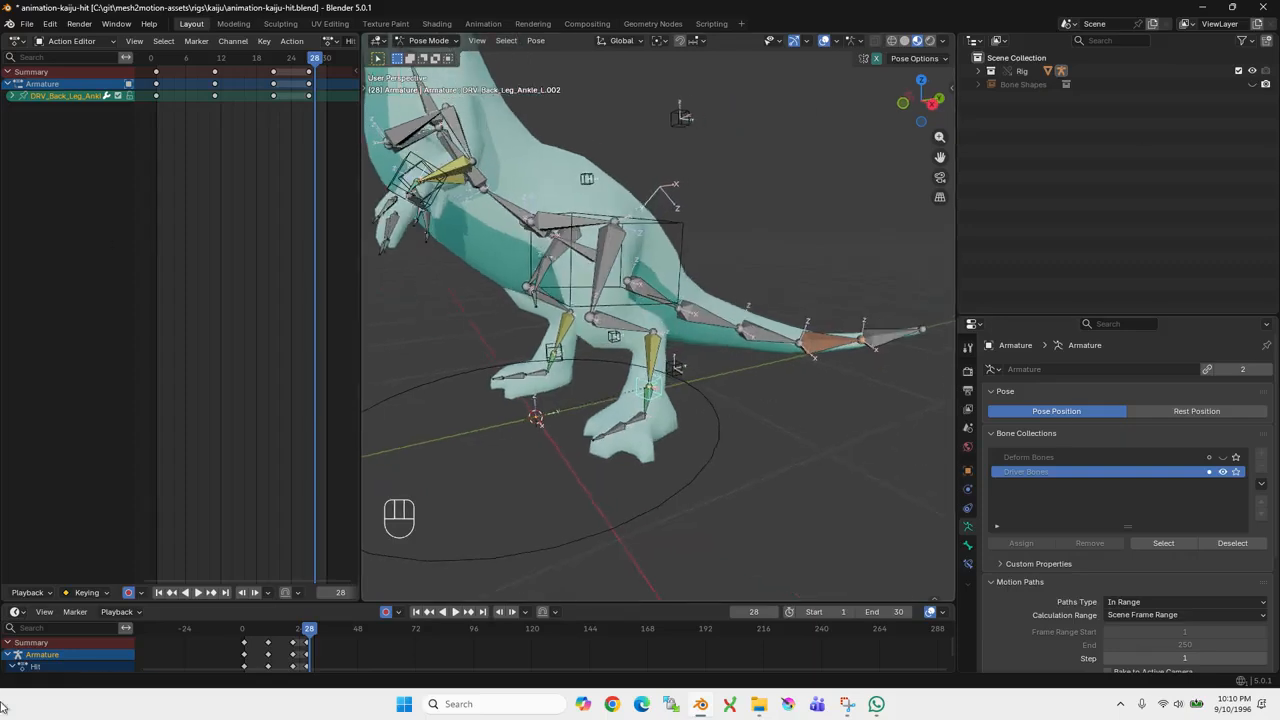
middle_click_drag(616, 467, 673, 383, "shift")
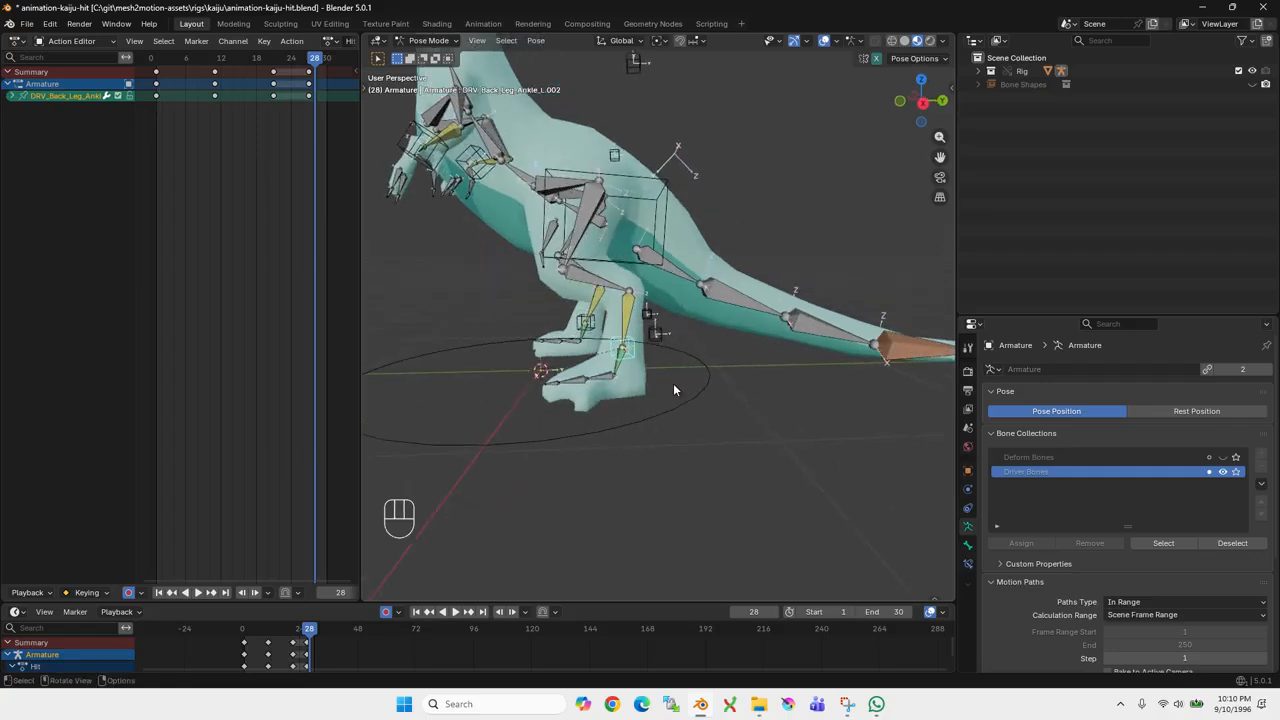
left_click(673, 383)
left_click(623, 358)
key("g")
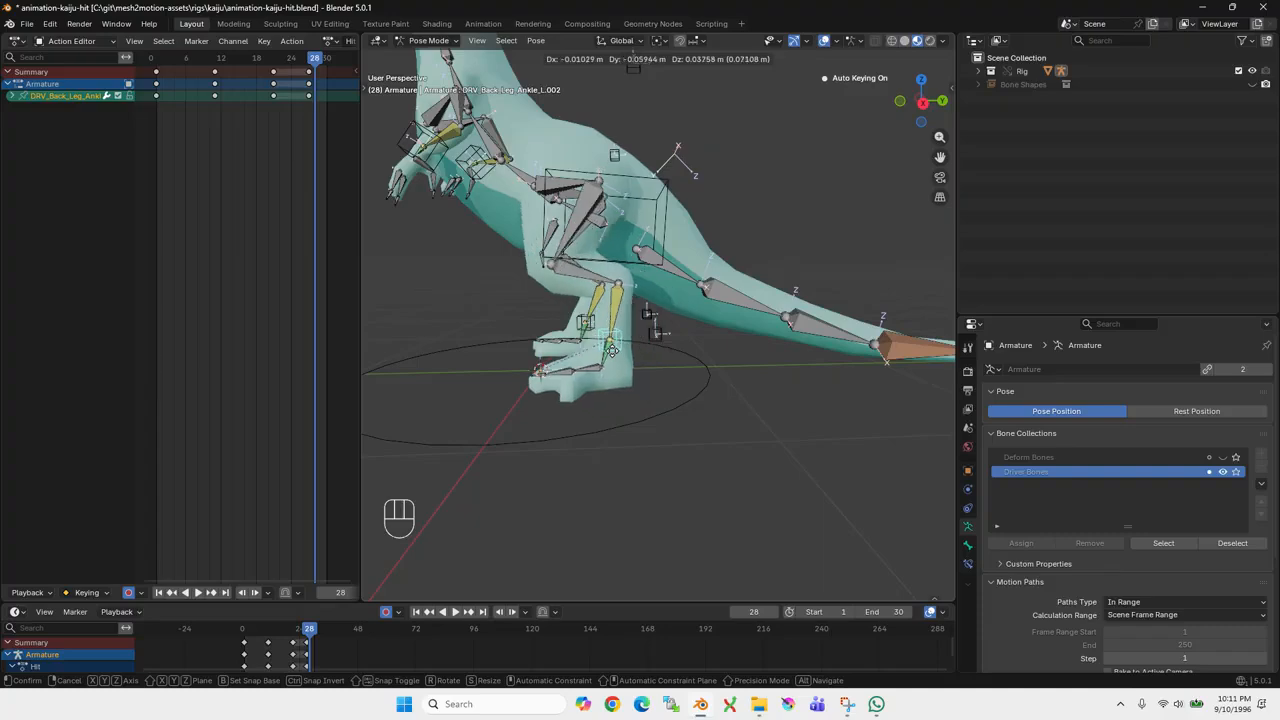
left_click(594, 360)
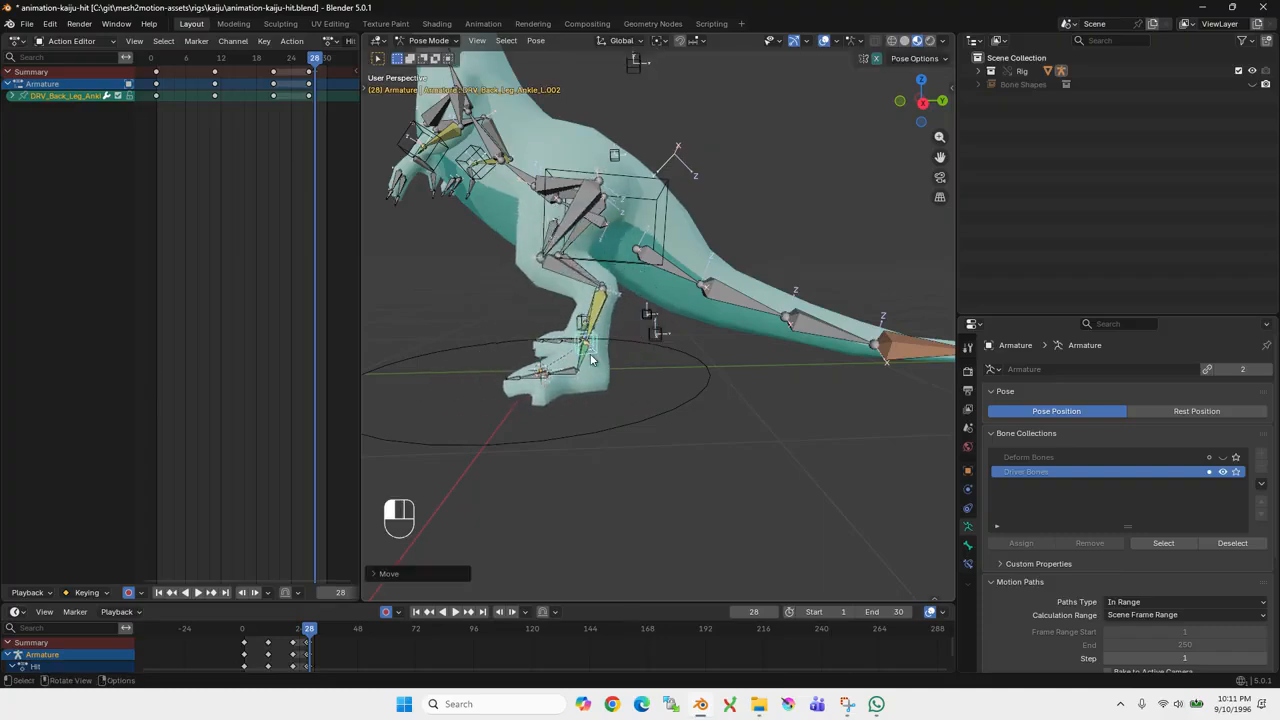
- Try moving the left lower back leg control behind the knee sideways to swing the leg
middle_click_drag(652, 338, 590, 382)
middle_click_drag(552, 376, 534, 411)
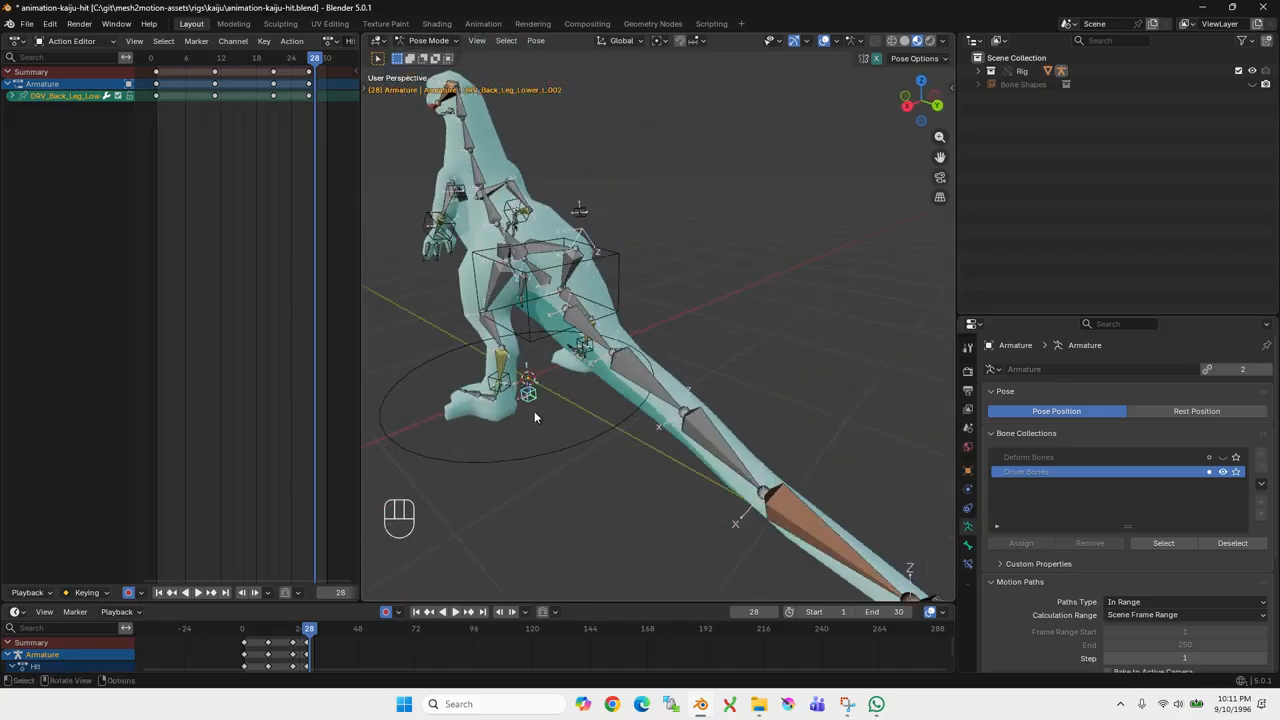
key("g")
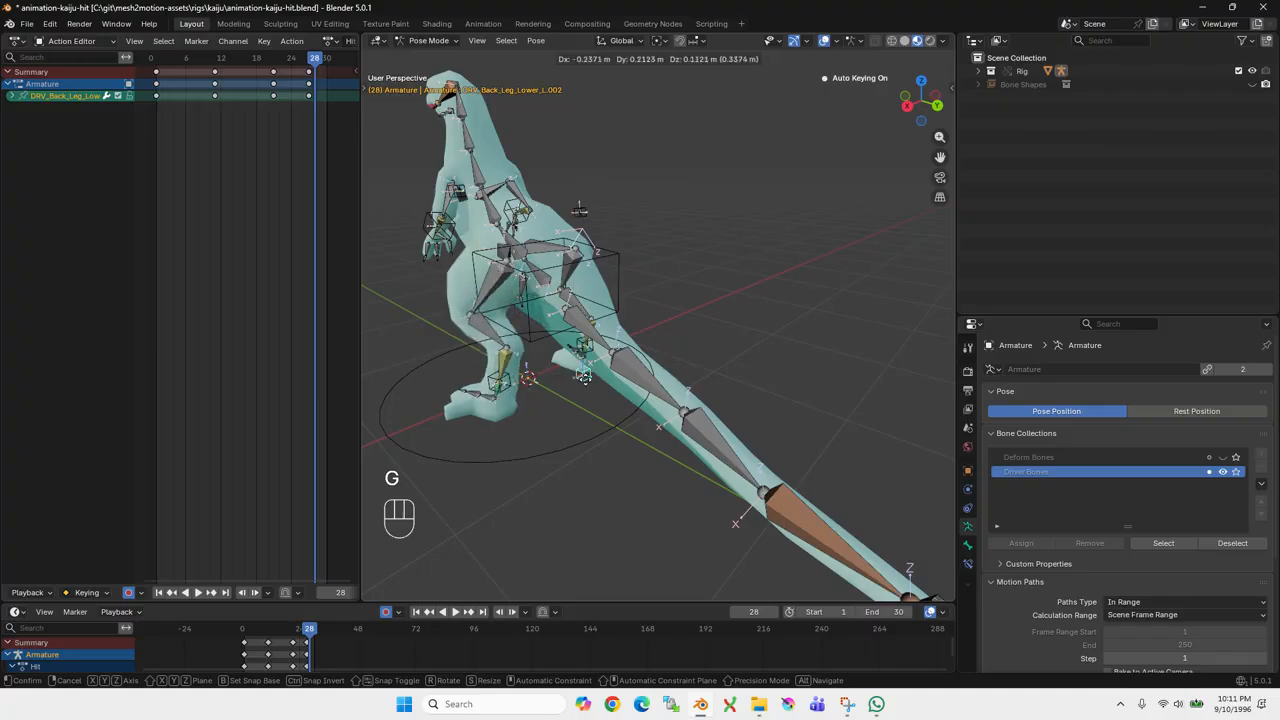
left_click(550, 400)
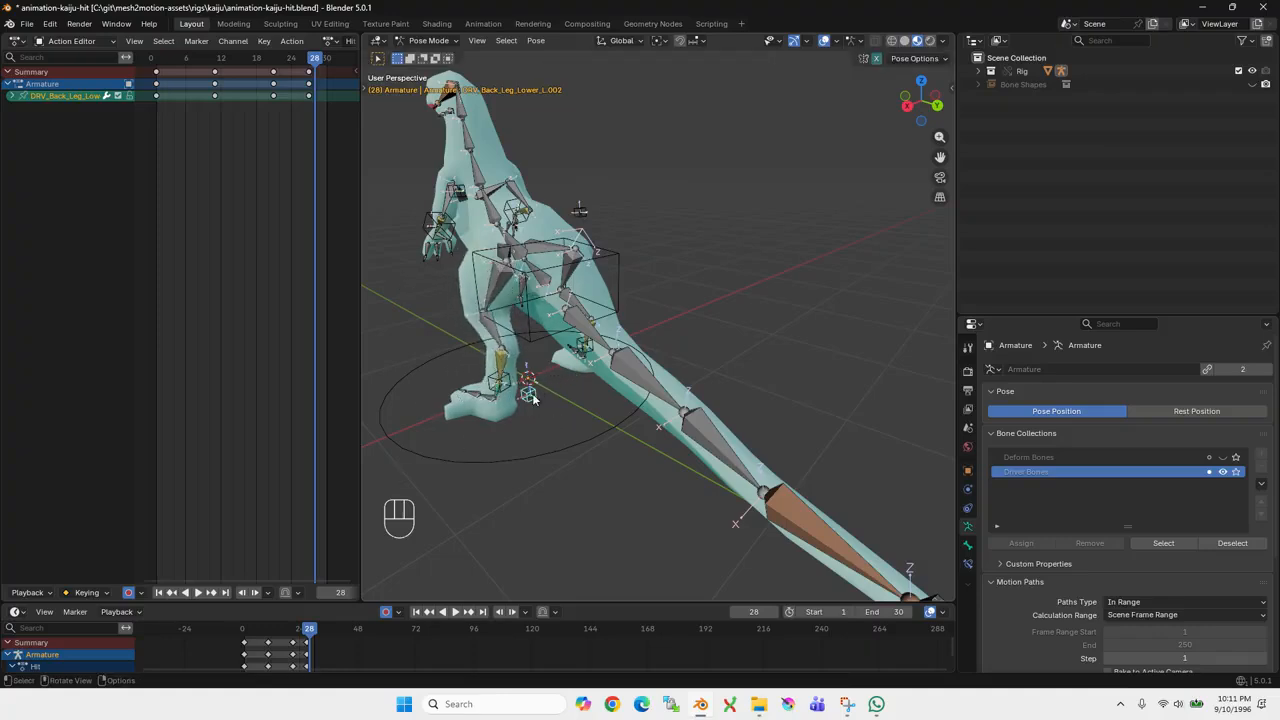
- Move the left back ankle control forward and up, and out to the side of the body
left_click(534, 410)
middle_click_drag(534, 410, 686, 409, "shift")
key("g")
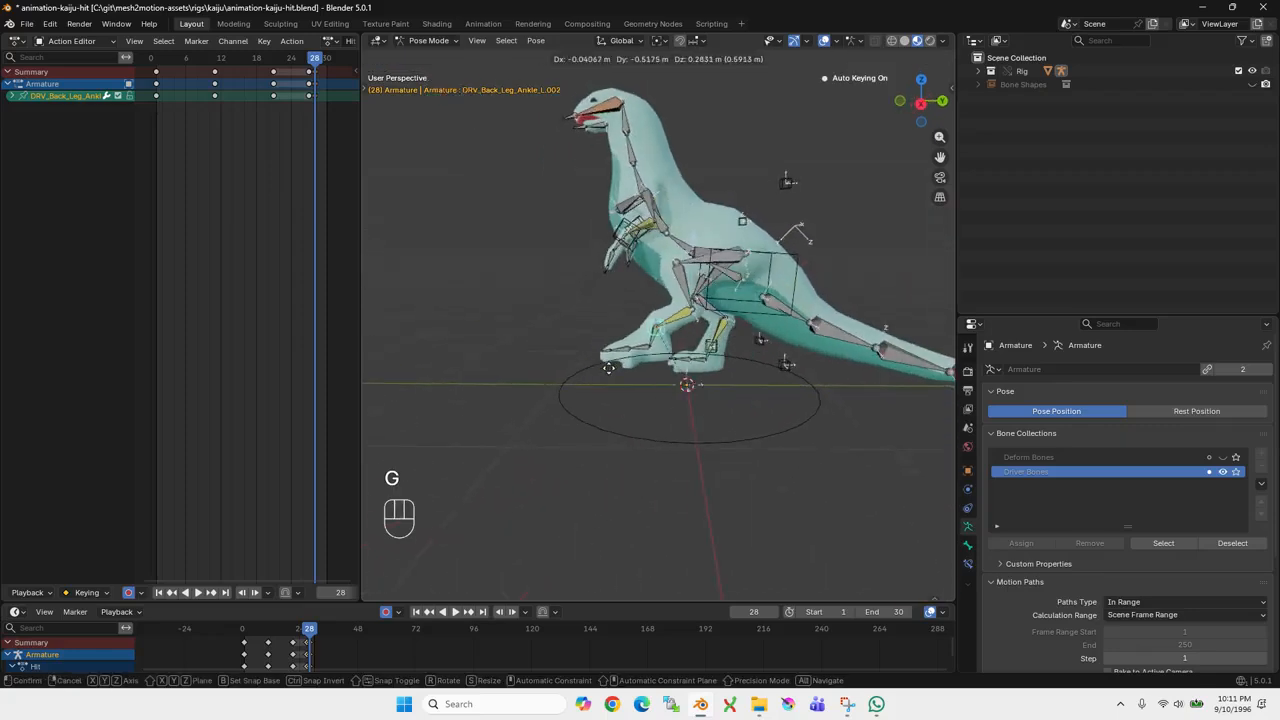
left_click(607, 368)
middle_click_drag(588, 366, 712, 368)
key("g")
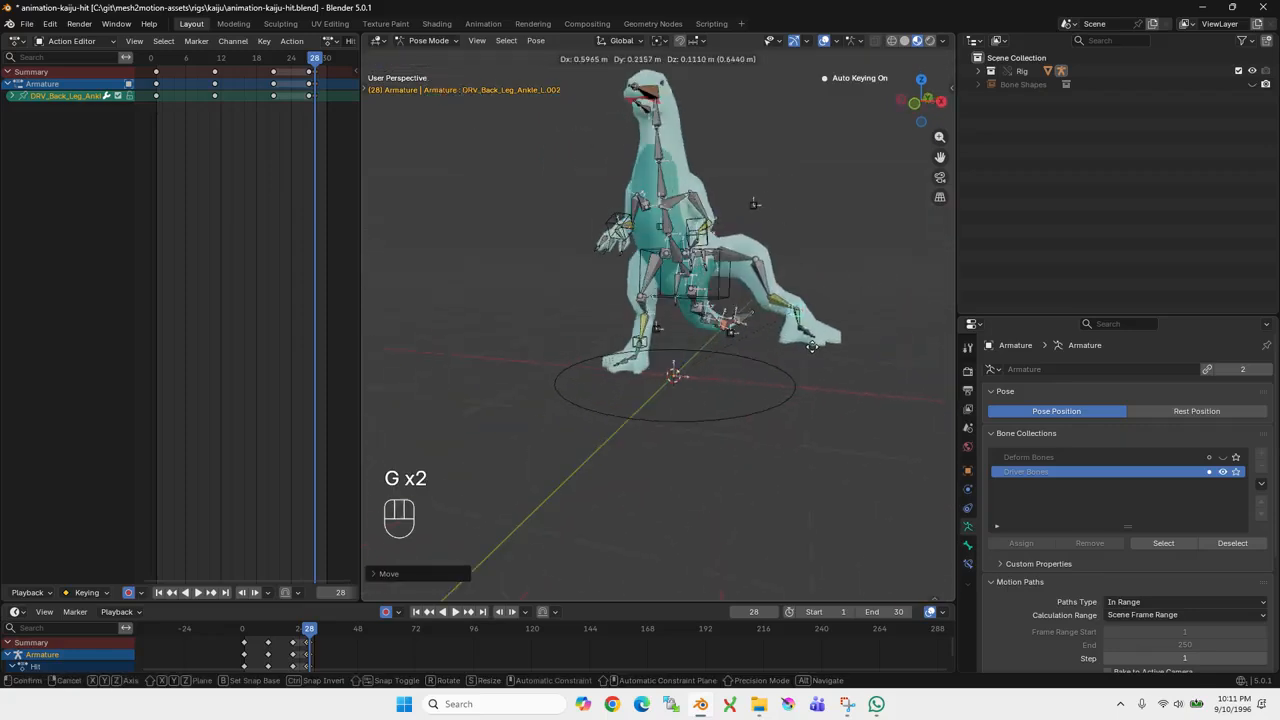
left_click(828, 322)
middle_click_drag(828, 322, 845, 331)
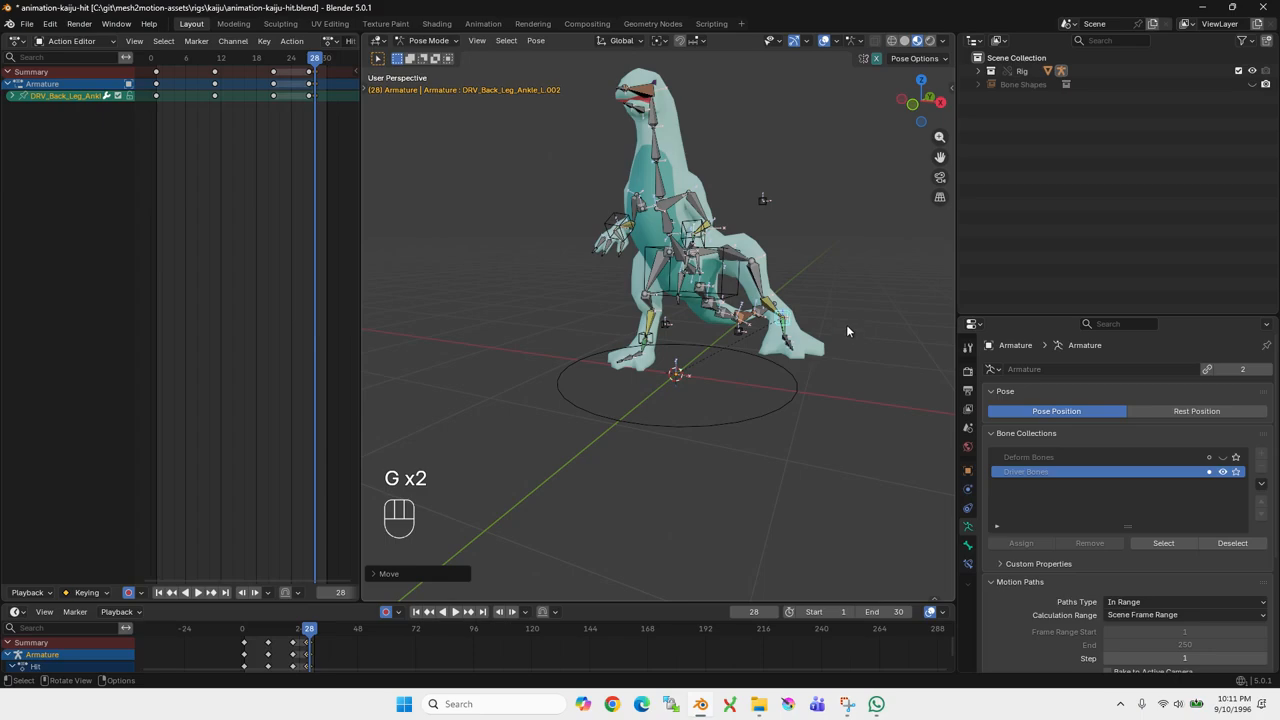
- Rotate the left back ankle control to tilt the raised foot
key("r")
key("r")
left_click(826, 294)
key("r")
left_click(808, 262)
- Move the left lower back leg control upward and outward behind the raised leg to redirect the knee
middle_click_drag(810, 266, 606, 305)
left_click(691, 422)
middle_click_drag(691, 422, 628, 366)
key("g")
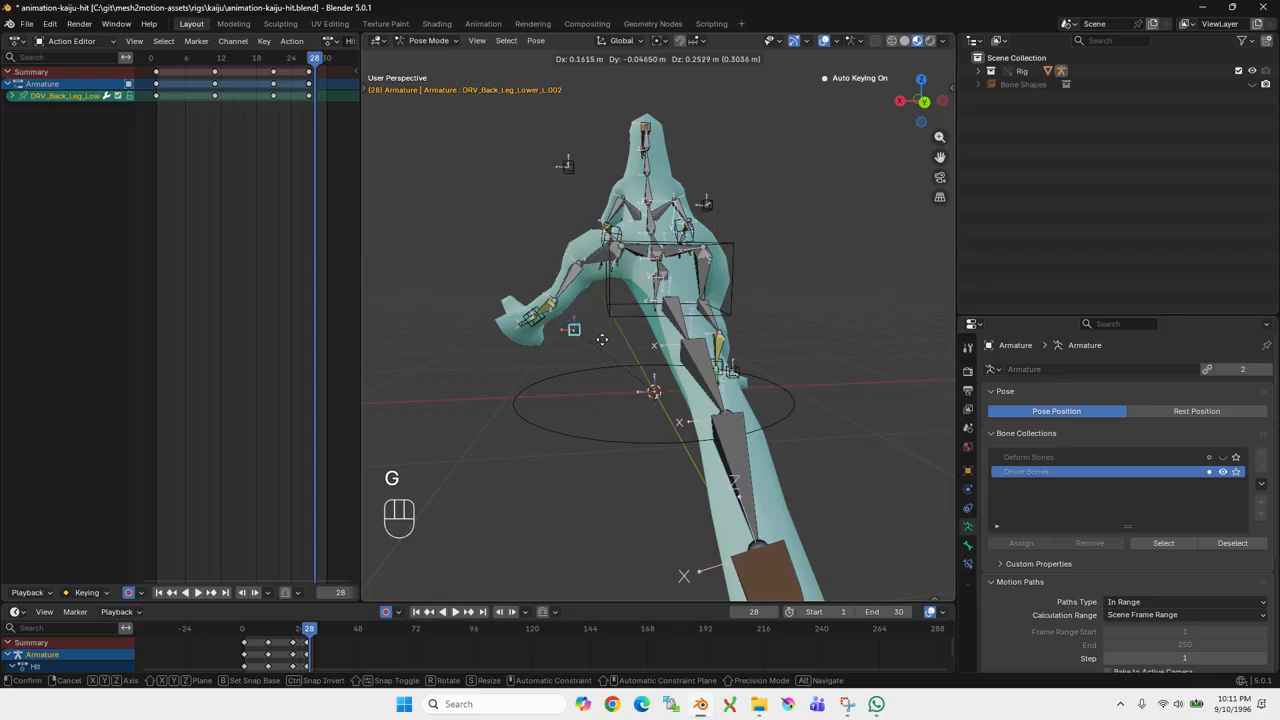
left_click(604, 346)
key("g")
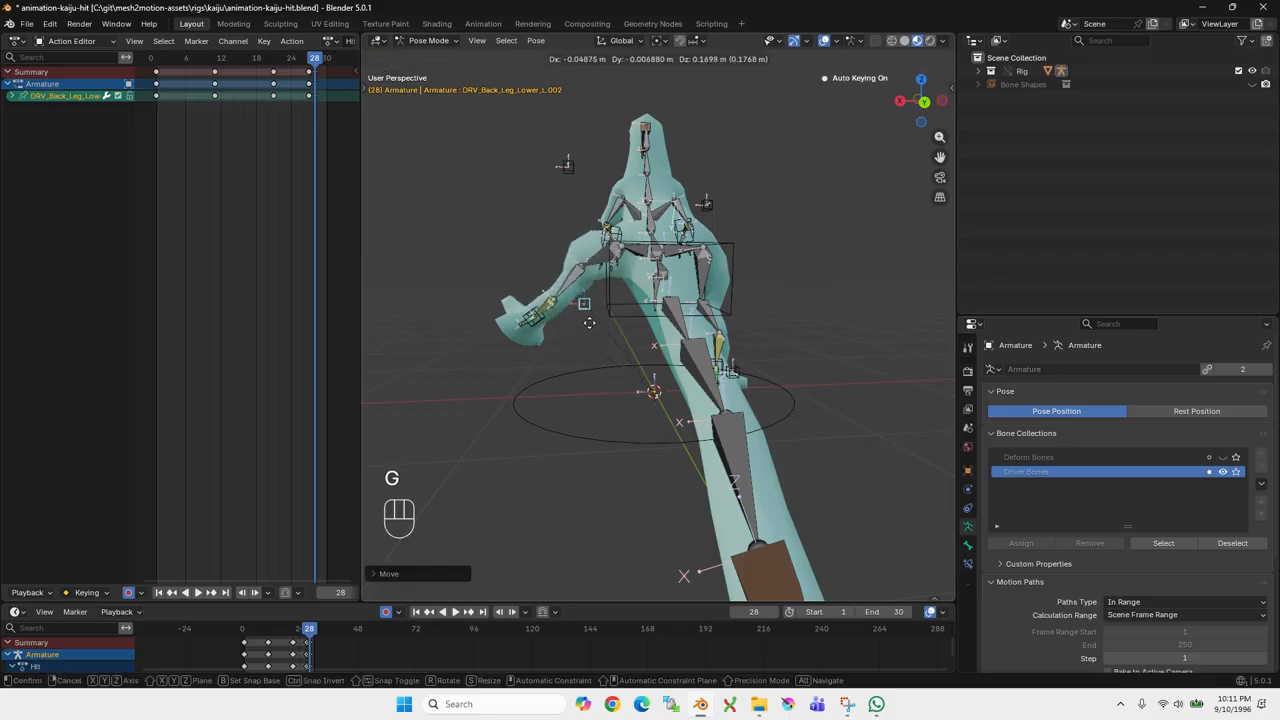
left_click(555, 320)
middle_click_drag(555, 320, 658, 337)
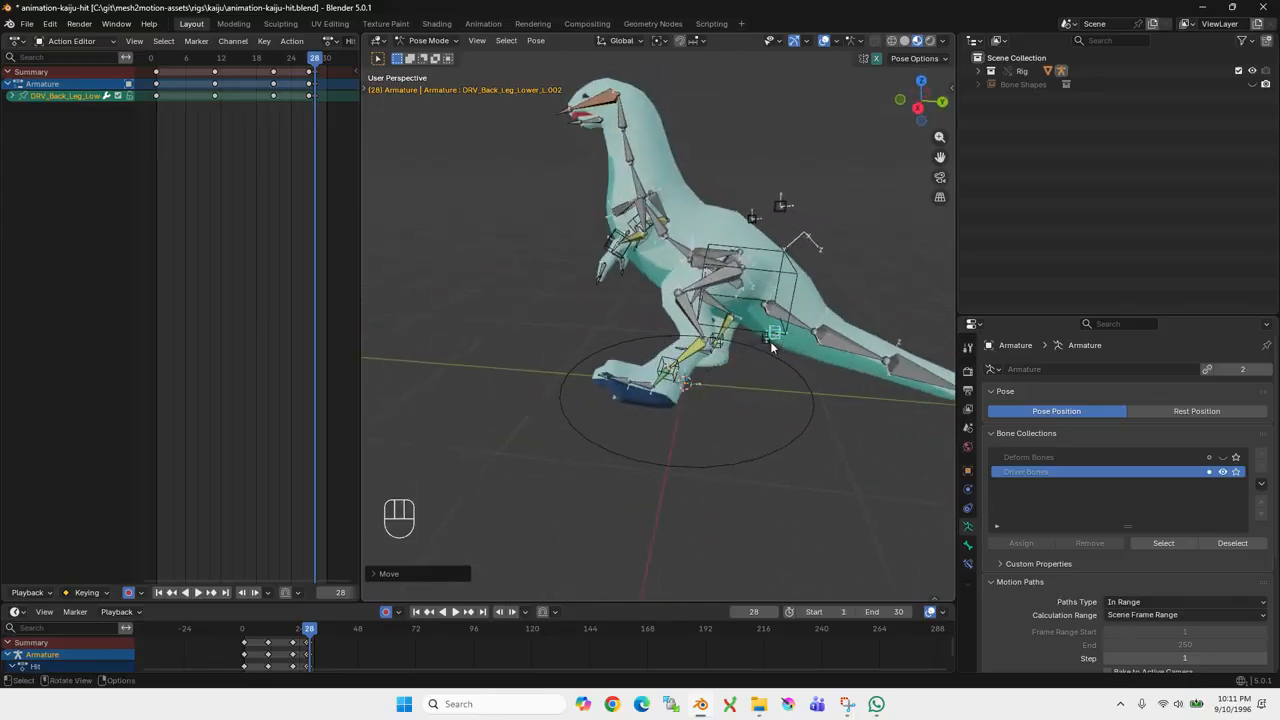
- Try moving the hips control downward to shift the body over the planted feet
middle_click_drag(770, 341, 792, 260)
left_click(779, 279)
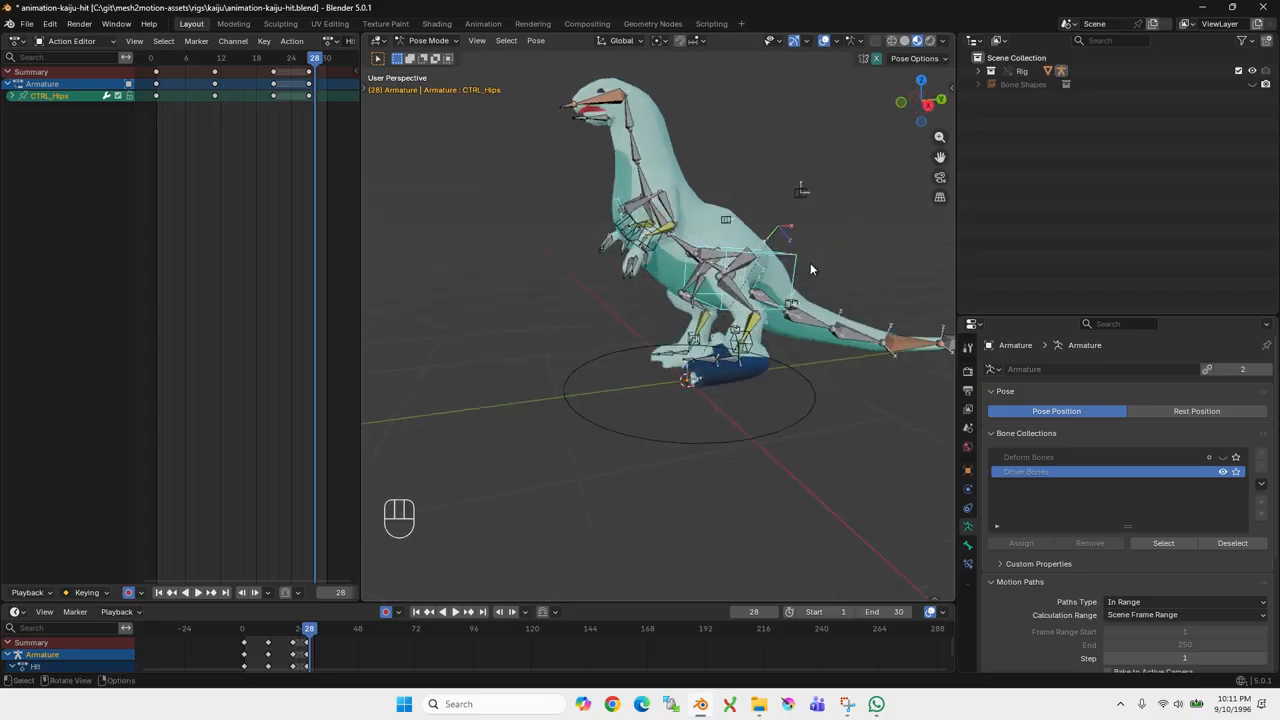
key("g")
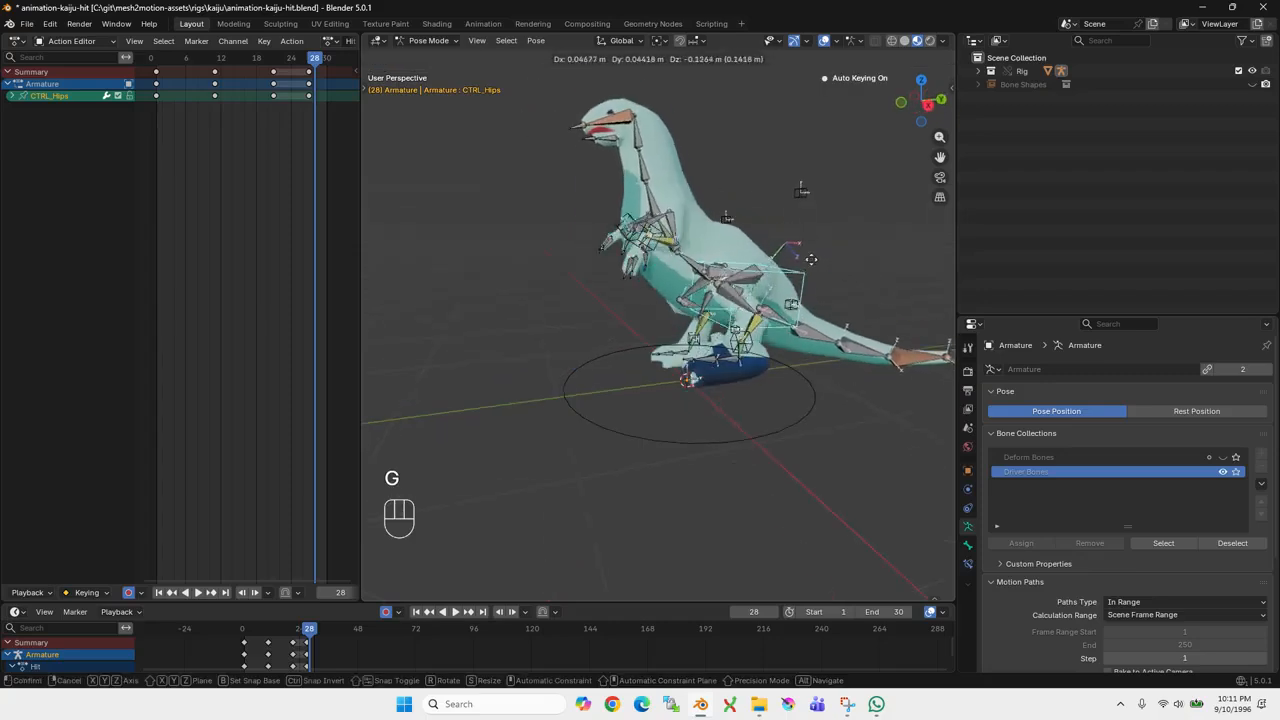
left_click(811, 266)
- Try moving the left back ankle control upward and backward to bend the leg
scroll(750, 330, "up", 2)
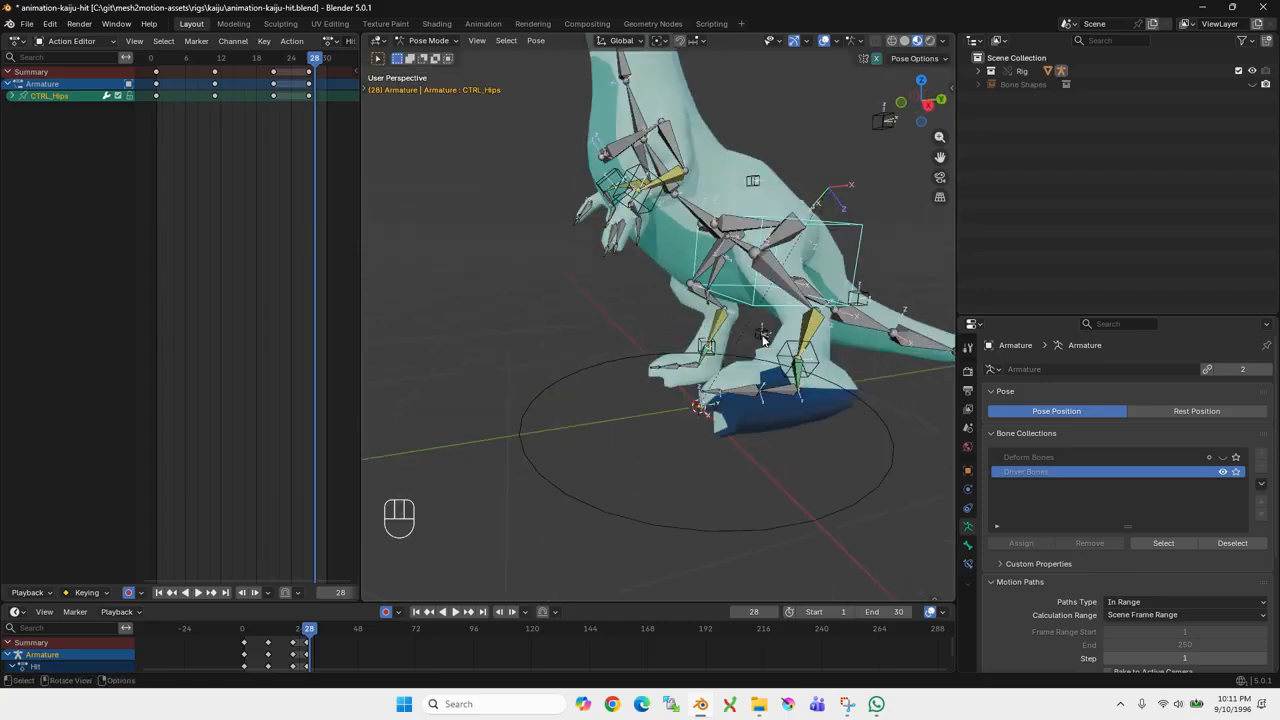
middle_click_drag(760, 332, 705, 366, "shift")
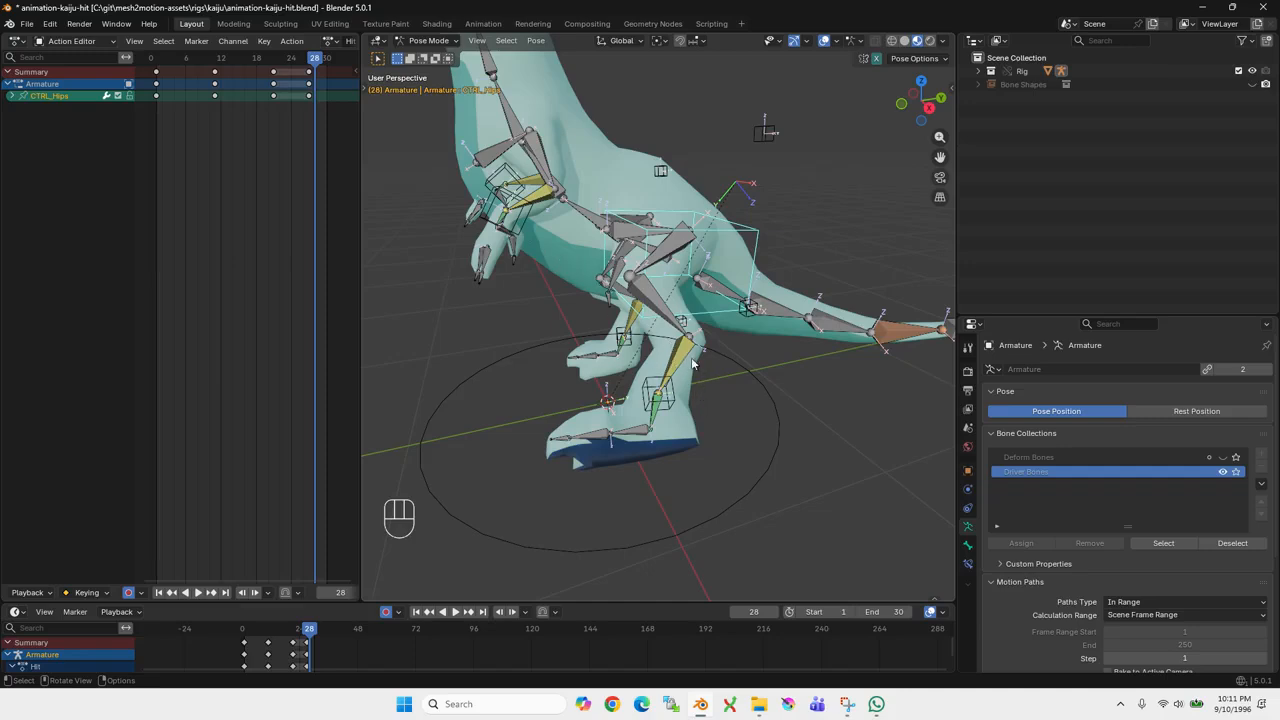
mouse_move(693, 363)
middle_mouse_down()
mouse_move(674, 381)
mouse_move(679, 372)
middle_mouse_up()
left_click(645, 425)
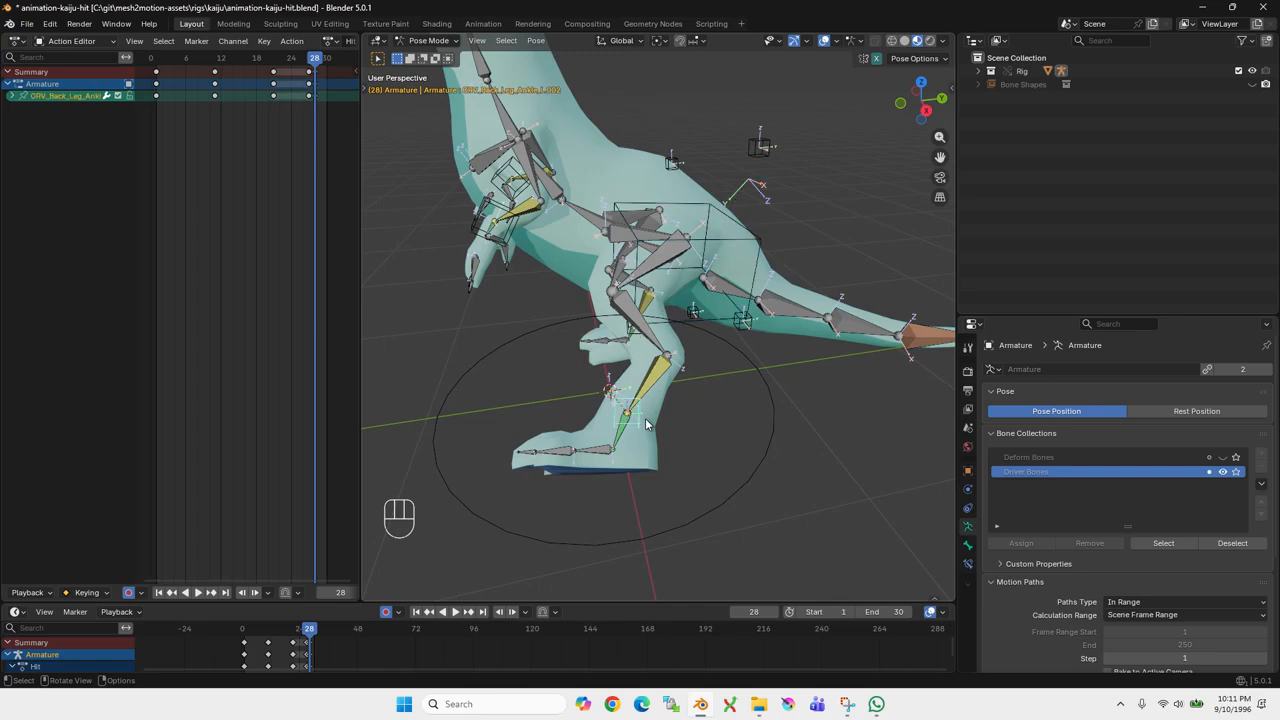
key("g")
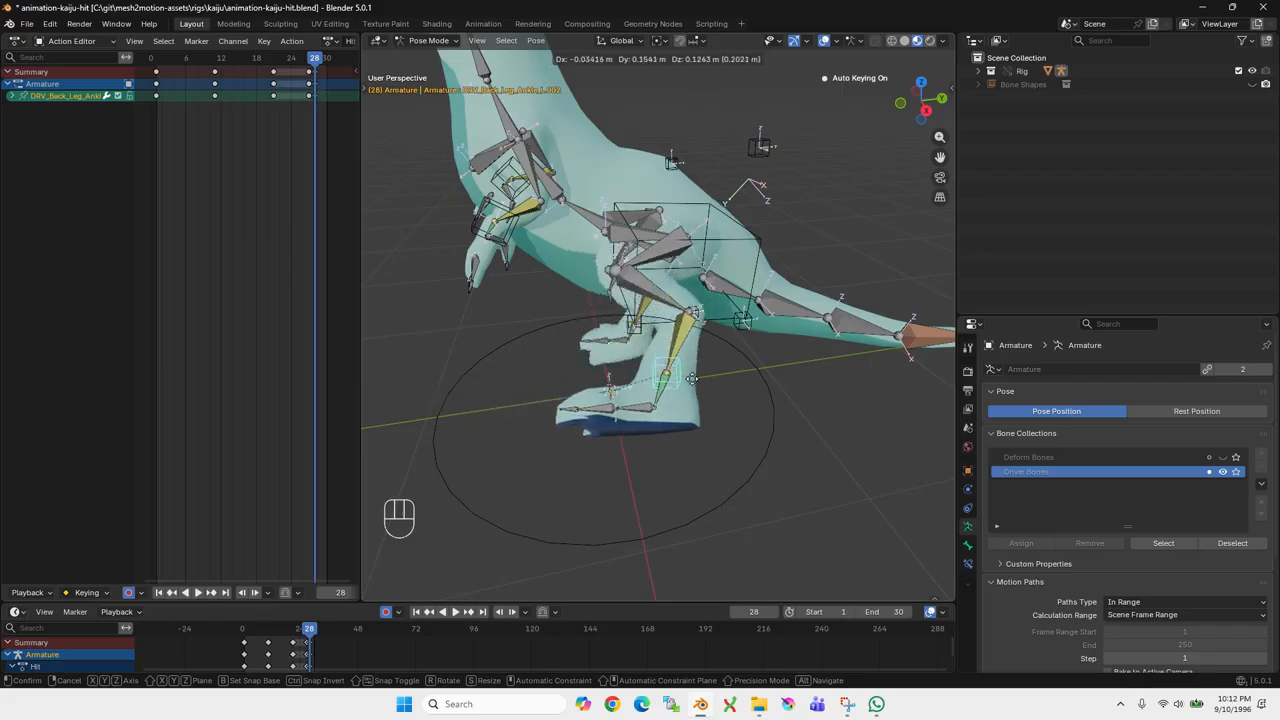
left_click(641, 402)
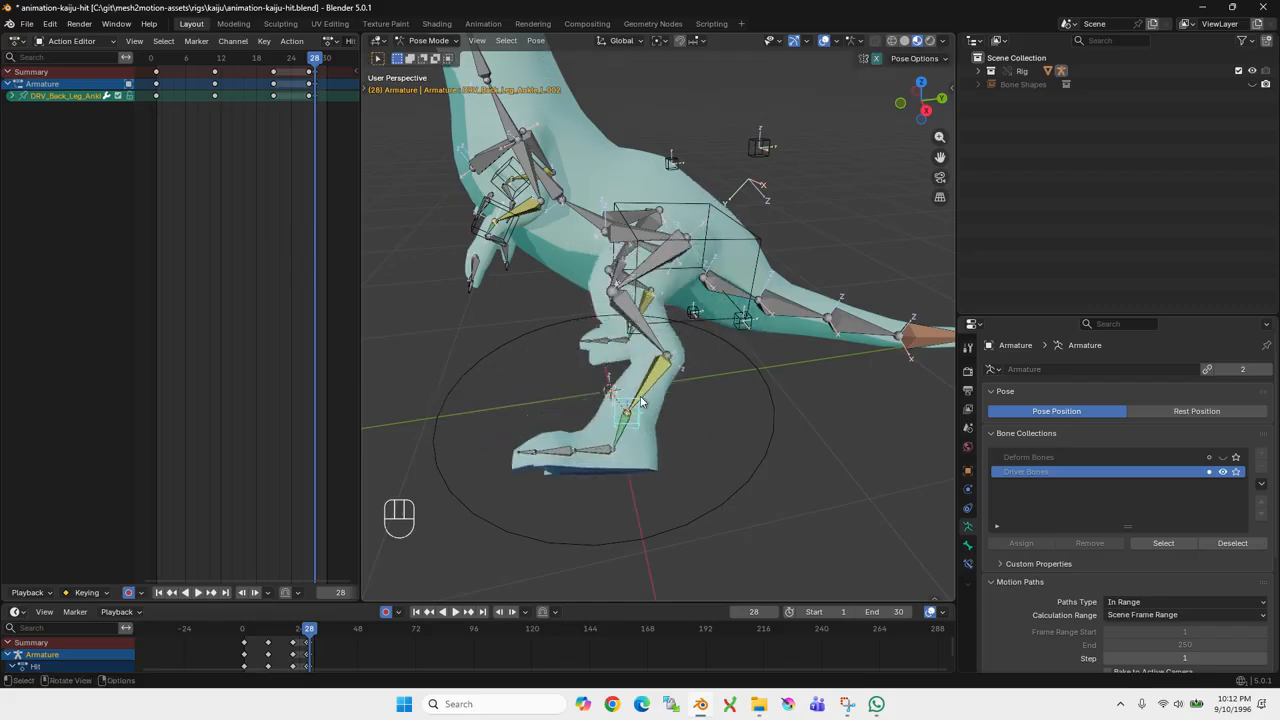
- Try moving the left back leg's lower and upper bones directly instead of through their controls
left_click(657, 378)
key("g")
key("g")
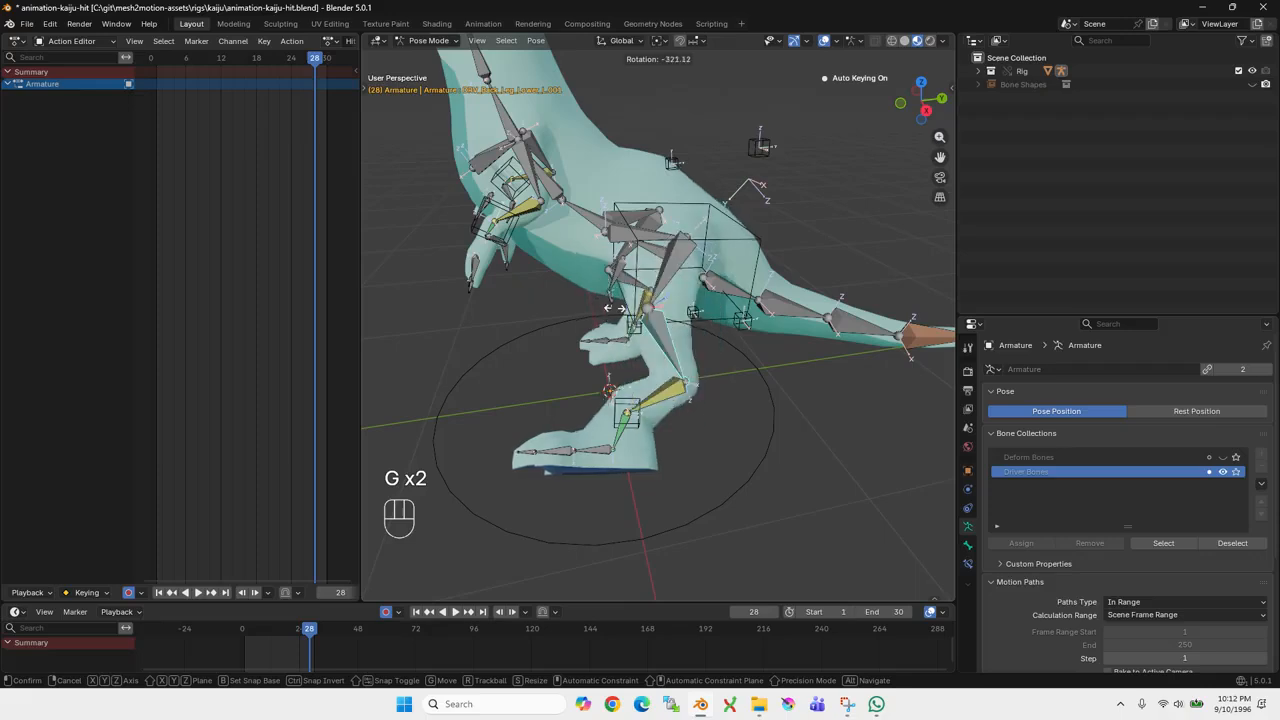
left_click(648, 276)
key("g")
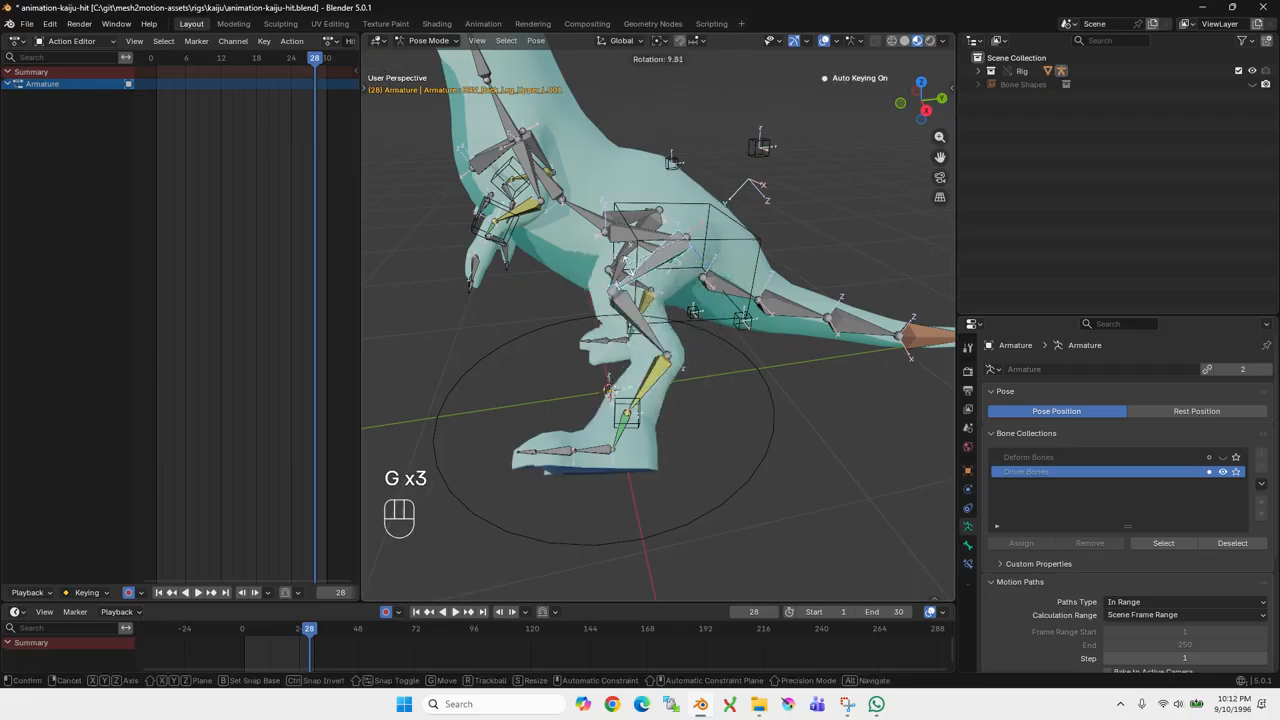
key("g")
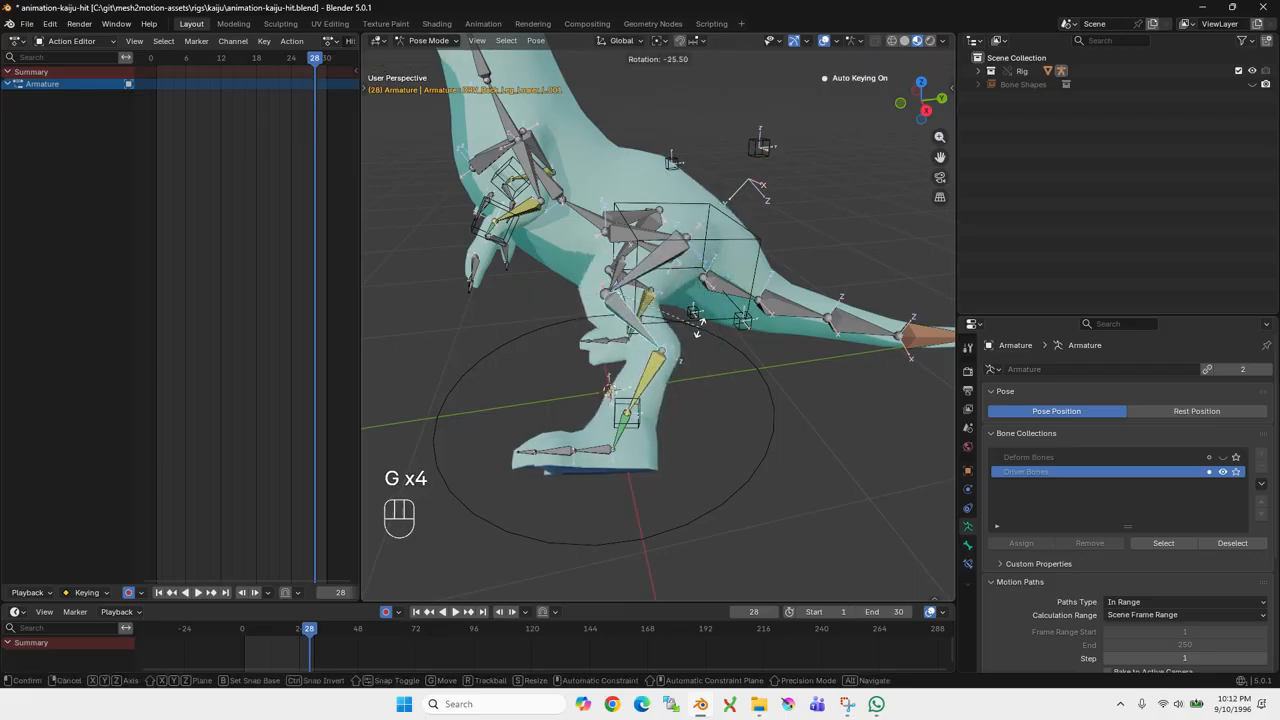
left_click(668, 362)
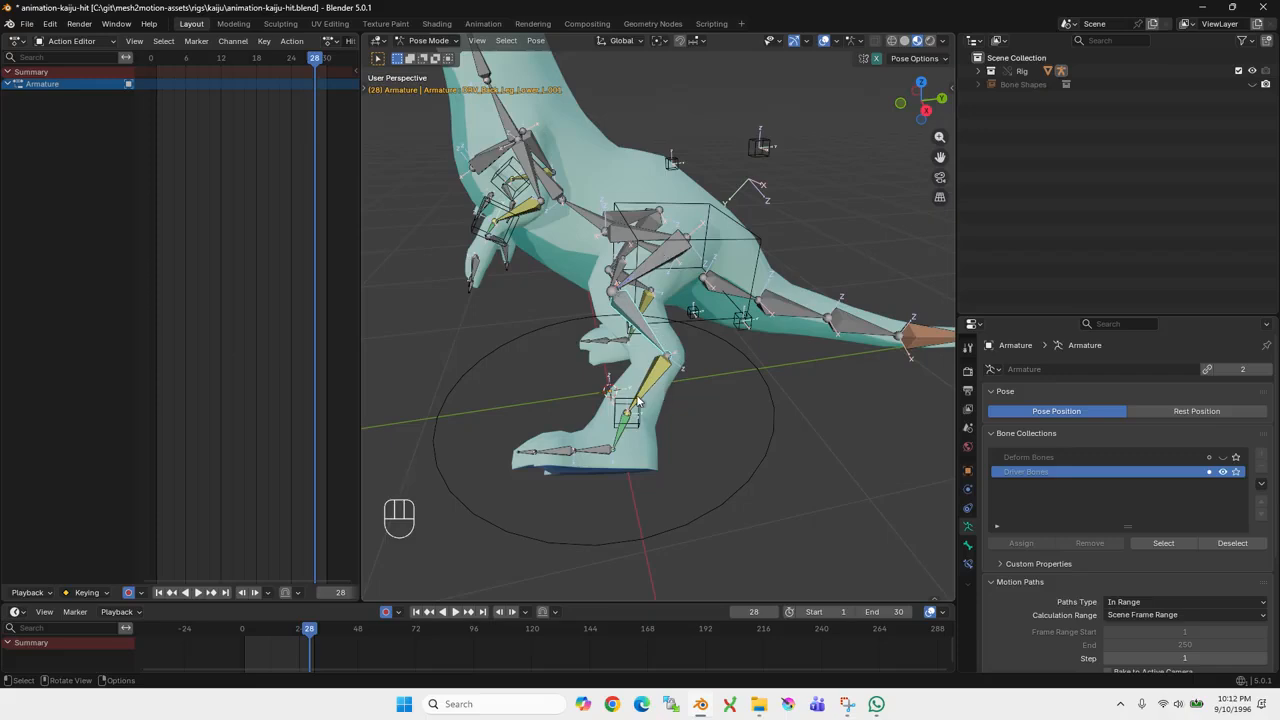
left_click(648, 300)
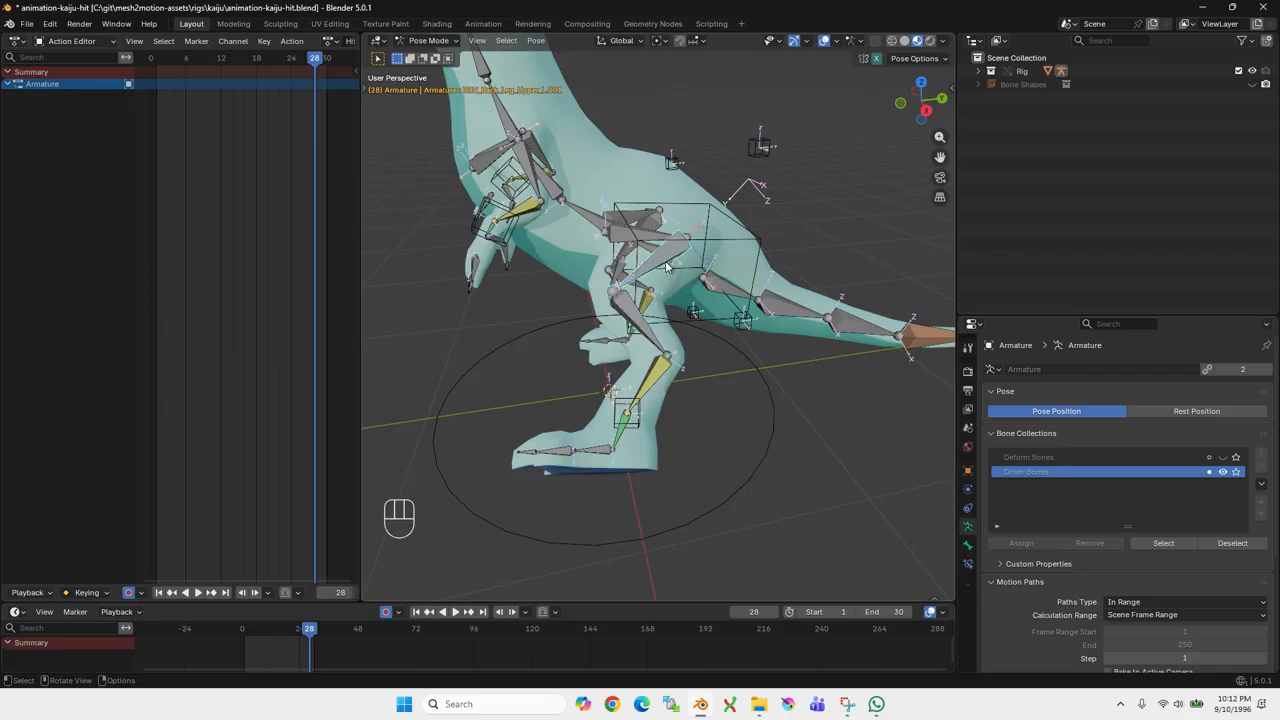
key("g")
left_click(692, 320)
- Compare the left back ankle control with the lower and upper leg bones by selecting each in turn
left_click(643, 428)
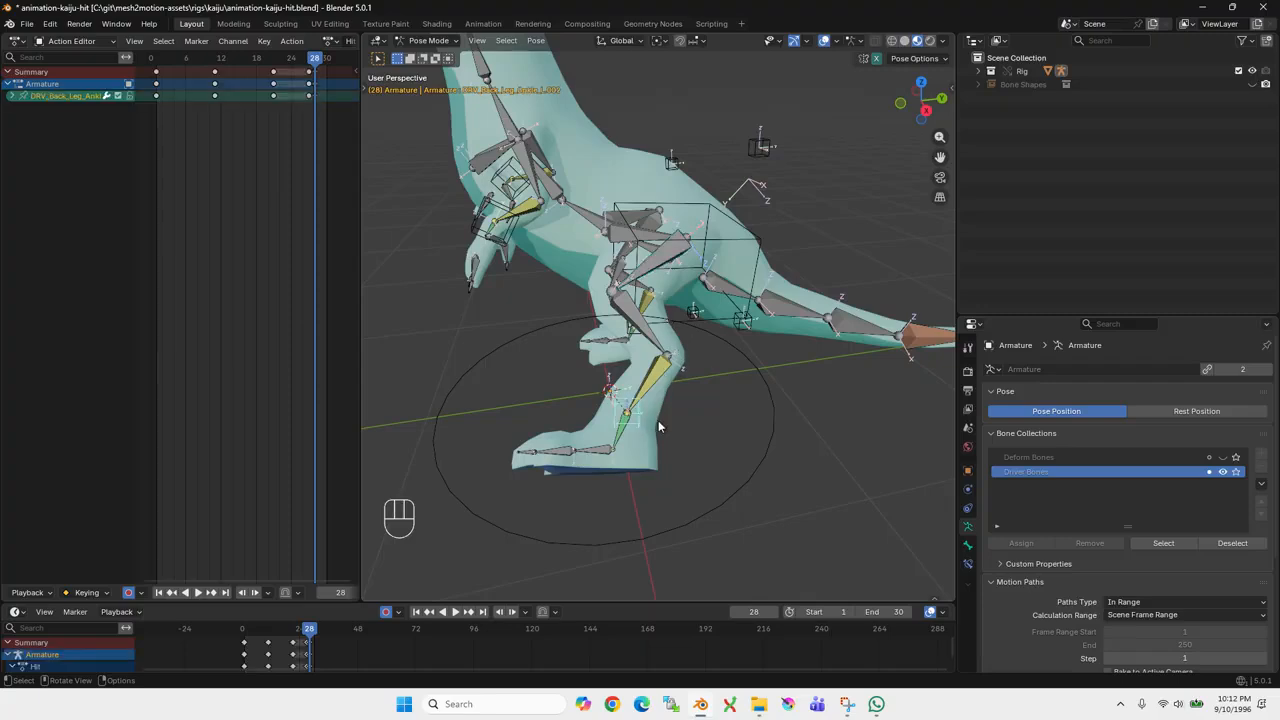
left_click(648, 380)
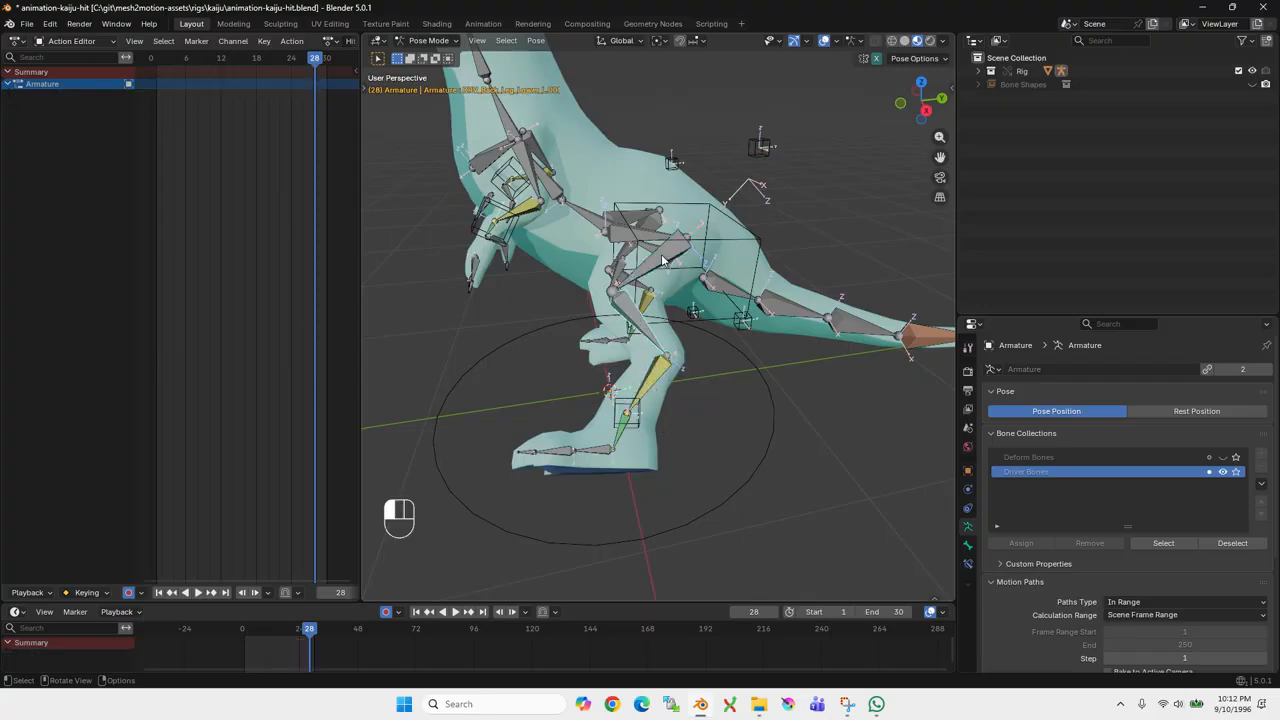
left_click(662, 260)
left_click(634, 323)
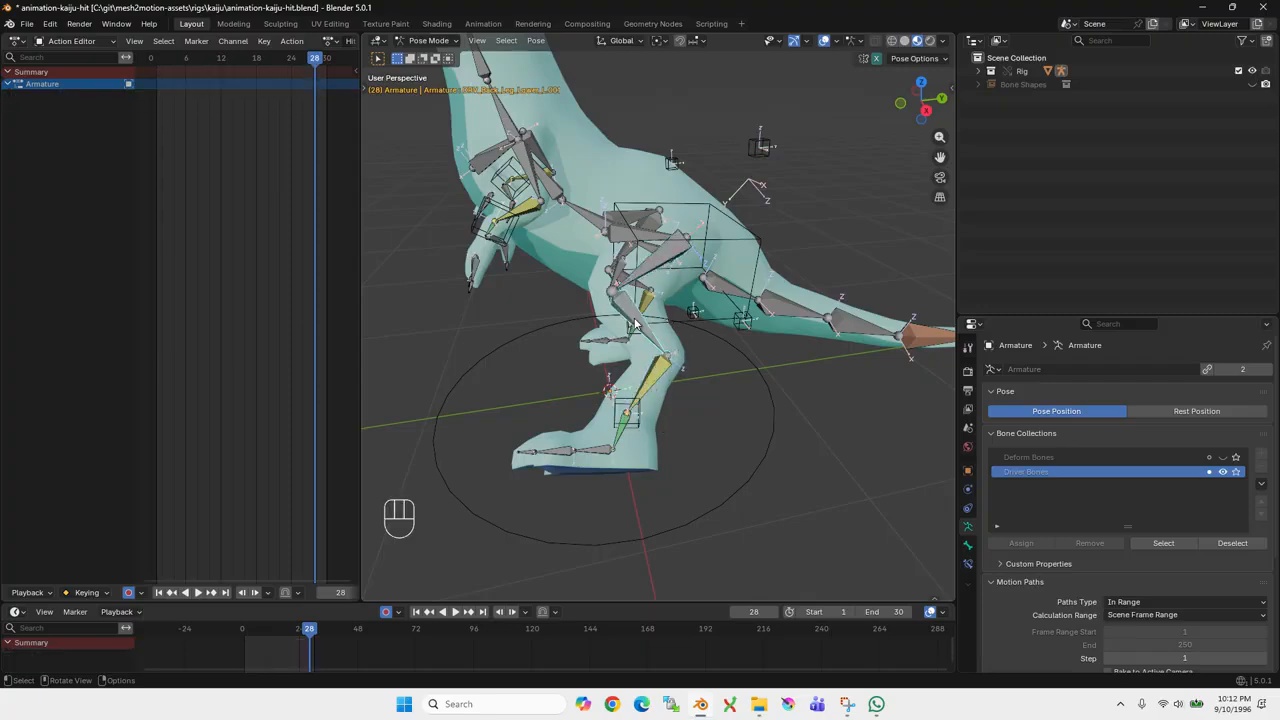
- Move the left back ankle control slightly up and backward, and try shifting the lower leg control behind the knee
left_click(646, 425)
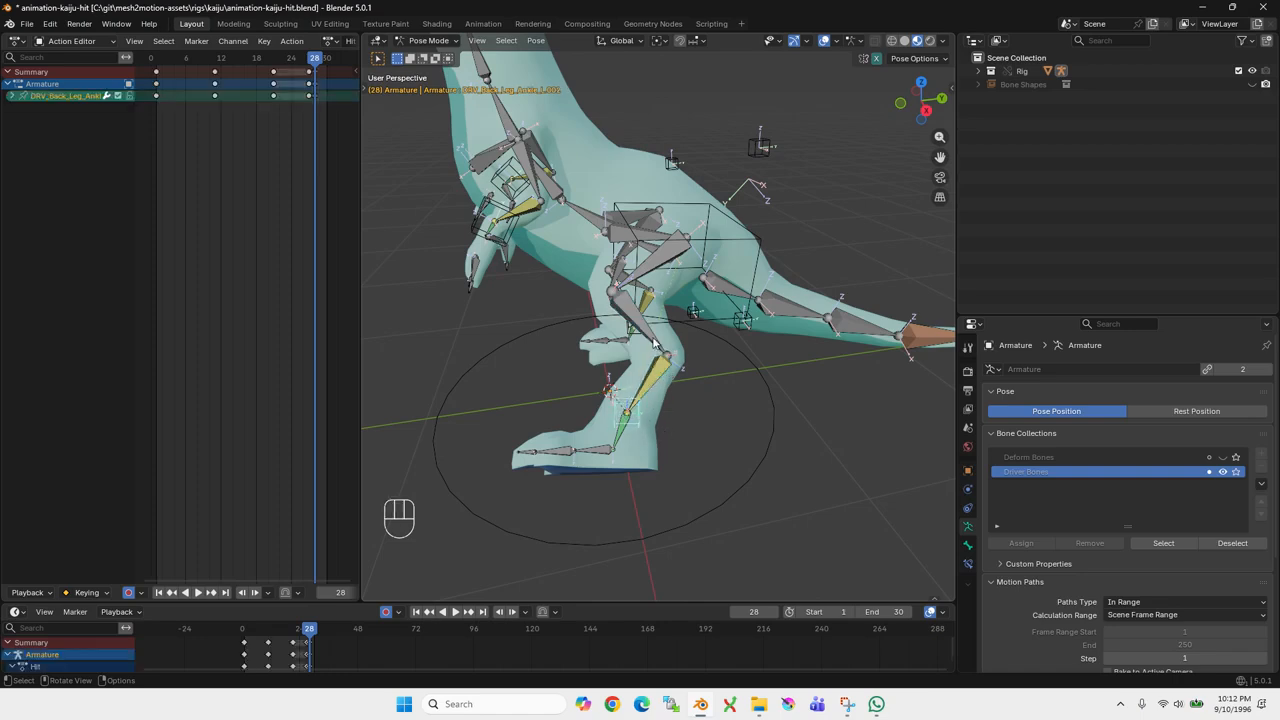
key("g")
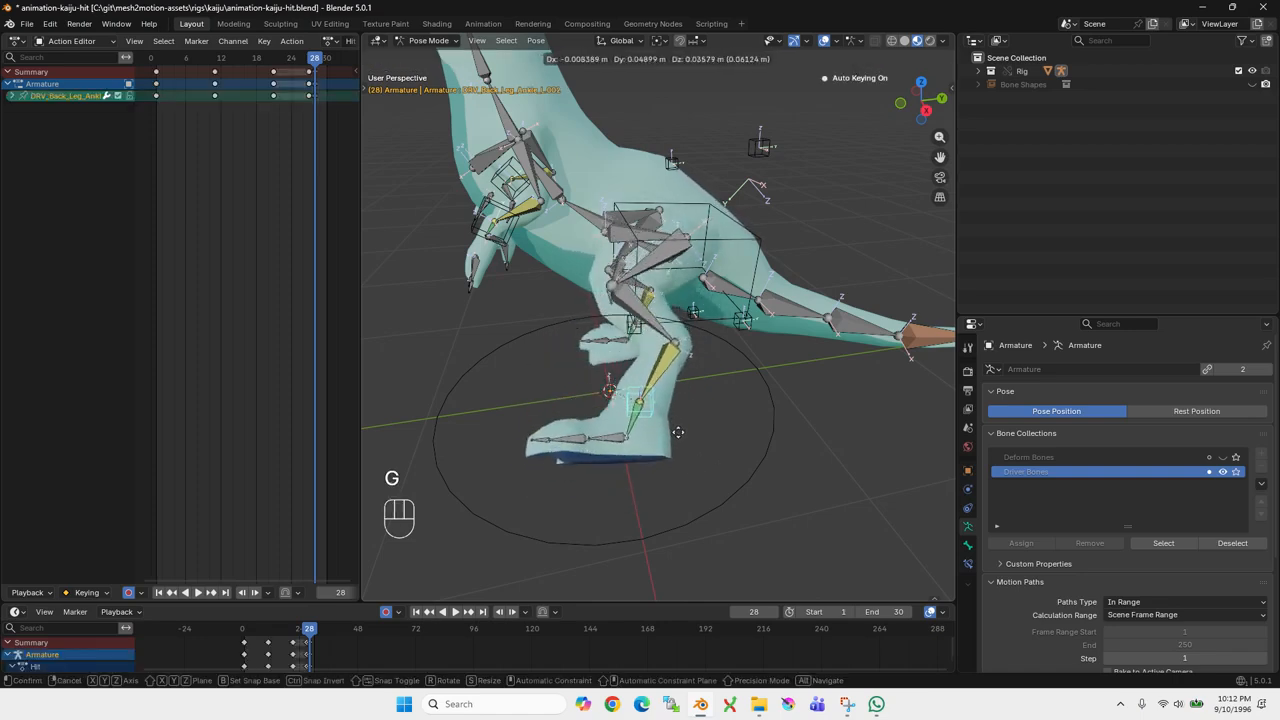
left_click(676, 434)
left_click(743, 324)
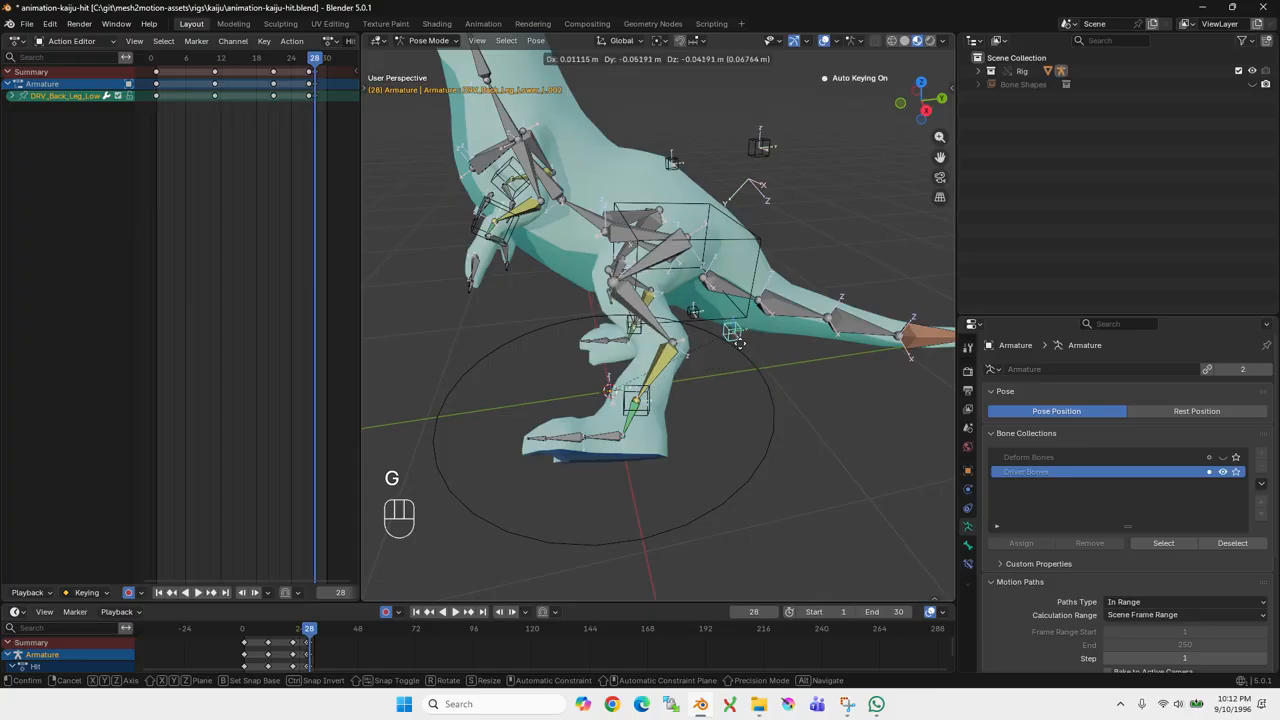
- Move the left arm control outward and up, away from the body
middle_click_drag(650, 389, 620, 351)
middle_click_drag(540, 333, 566, 306, "shift")
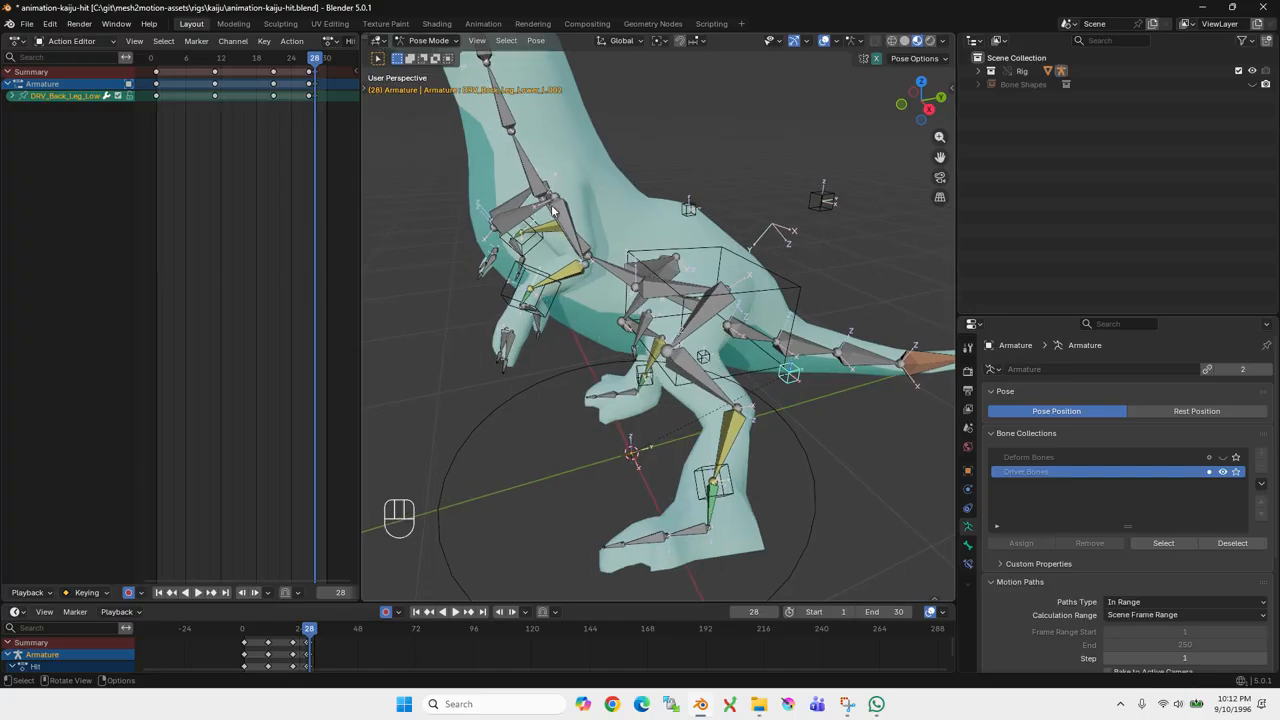
middle_click_drag(592, 330, 560, 305)
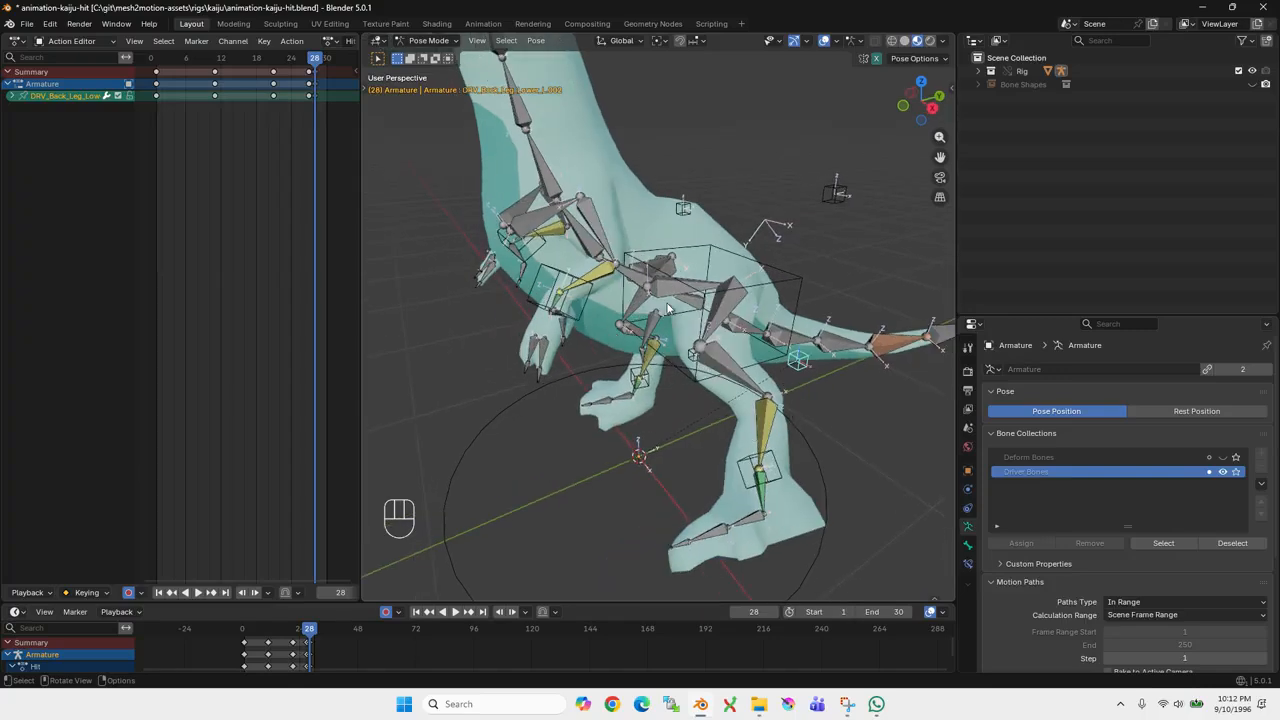
left_click(590, 304)
middle_click_drag(632, 338, 660, 333)
key("g")
left_click(600, 316)
key("g")
left_click(782, 276)
- Rotate the left arm control freely with trackball rotation to turn the outstretched hand
middle_click_drag(733, 307, 830, 285)
key("r")
key("r")
key("r")
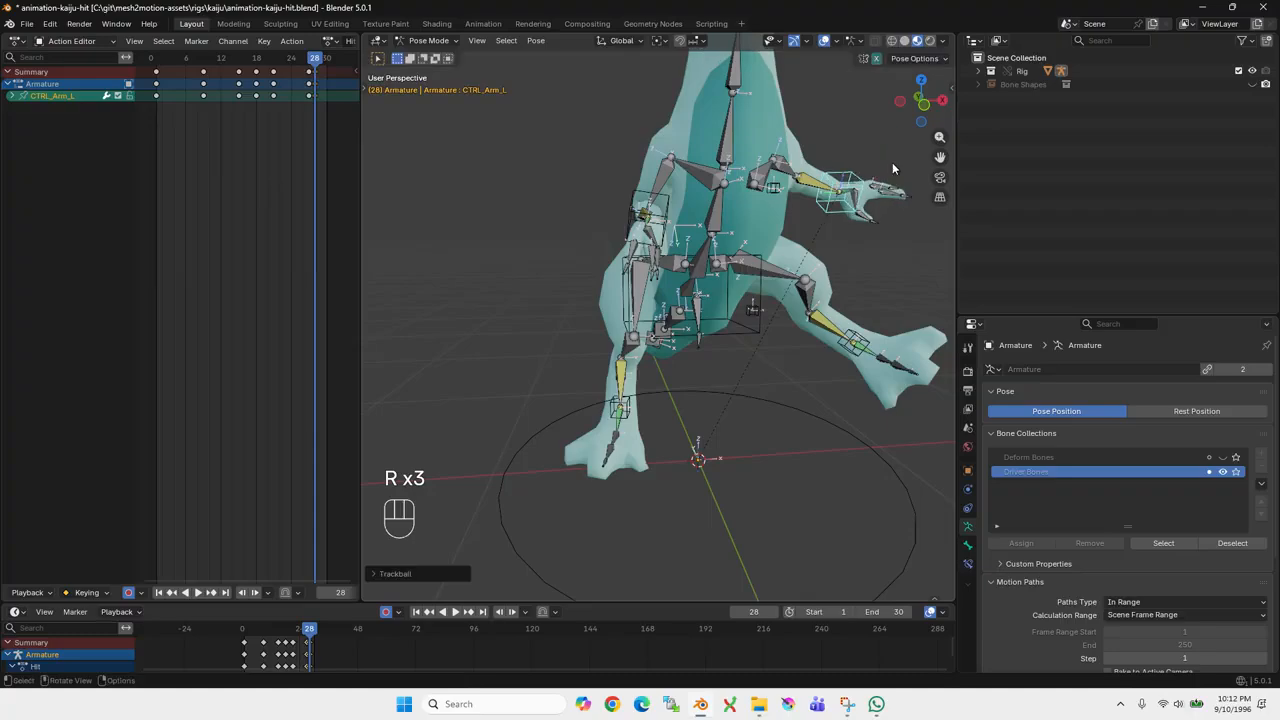
left_click(892, 162)
- Move the left upper front leg control above the back forward toward the shoulder to redirect the elbow
middle_click_drag(892, 162, 656, 321, "shift")
left_click(712, 280)
key("g")
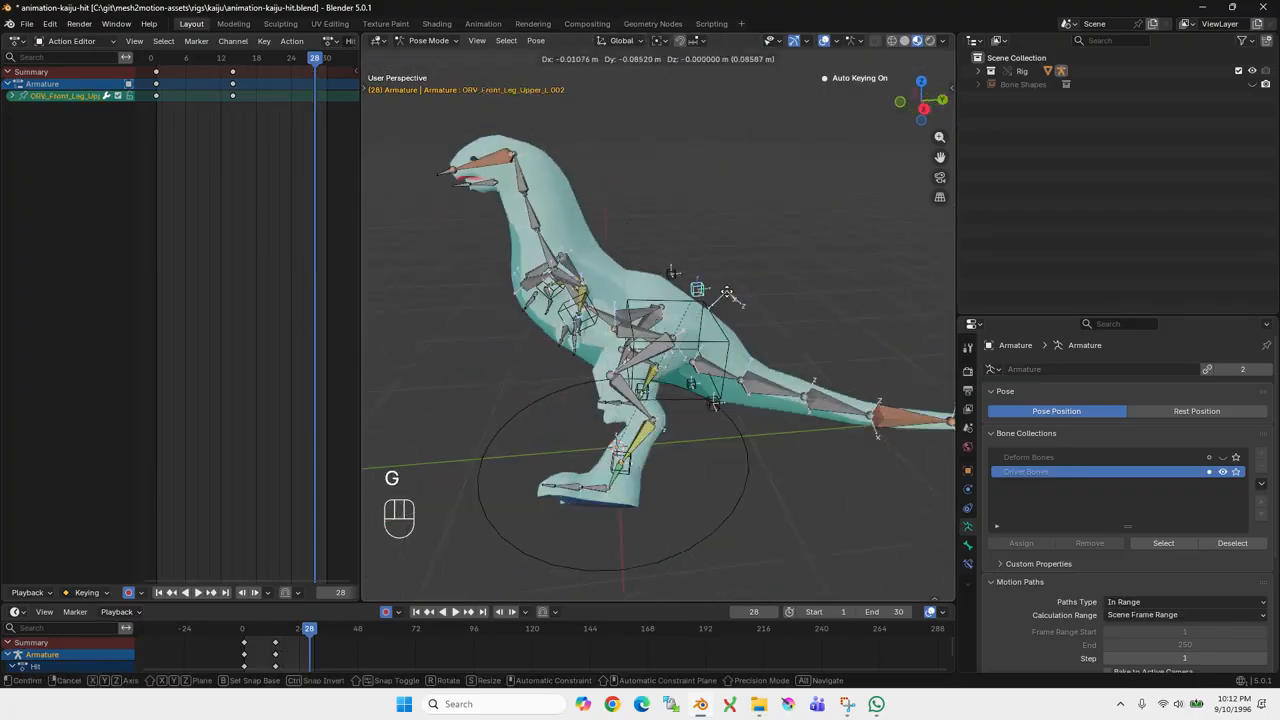
right_click(736, 310)
middle_click_drag(736, 313, 630, 285)
key("g")
left_click(646, 278)
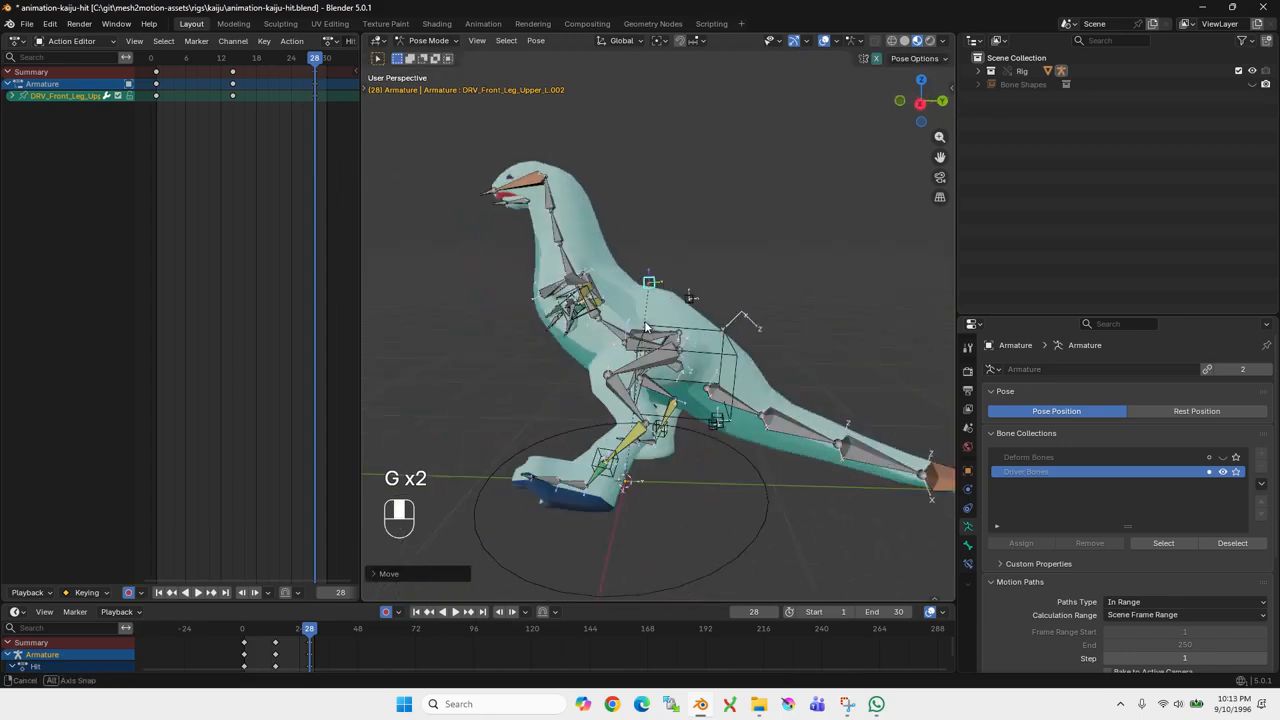
key("g")
left_click(654, 318)
- Clear the rotation and location of all the armature's bones to reset the pose
middle_click_drag(684, 401, 598, 375, "shift")
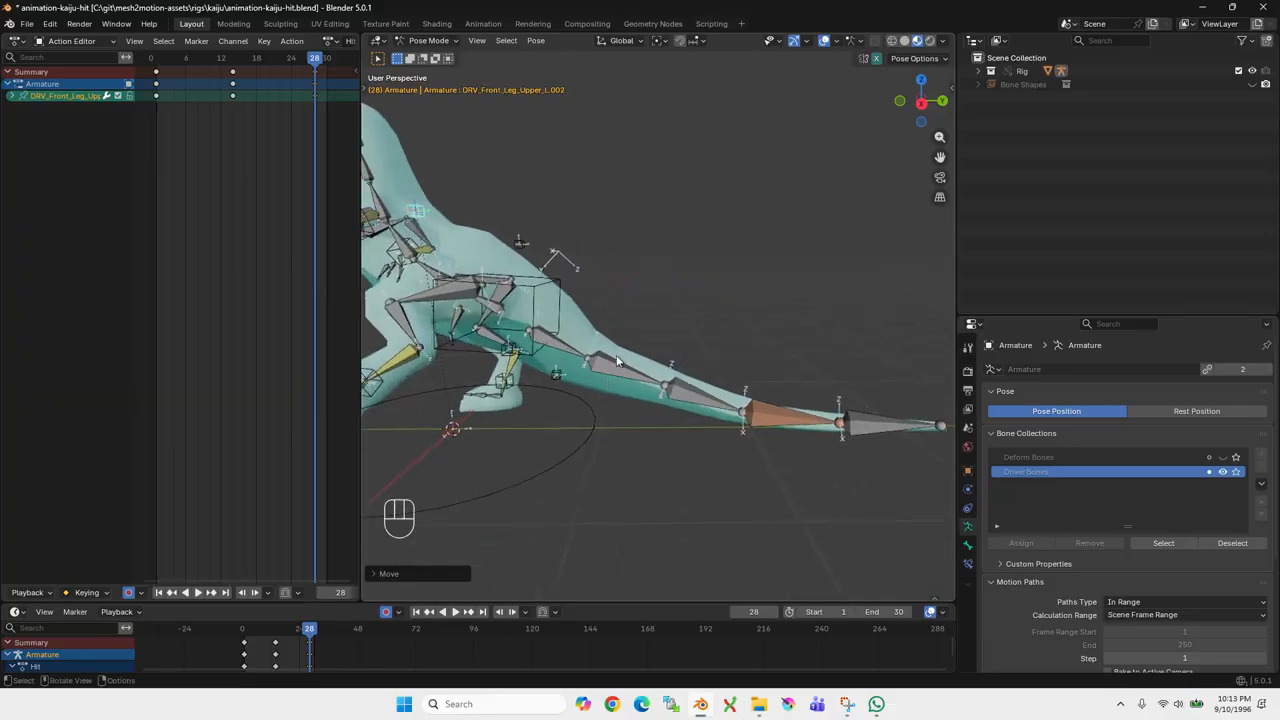
middle_click_drag(632, 370, 718, 345, "shift")
key("a")
key("alt+r")
key("alt+g")
- Select only the four finger bones DRV_Bone through DRV_Bone.003 at the end of the outstretched hand
scroll(750, 337, "up", 1)
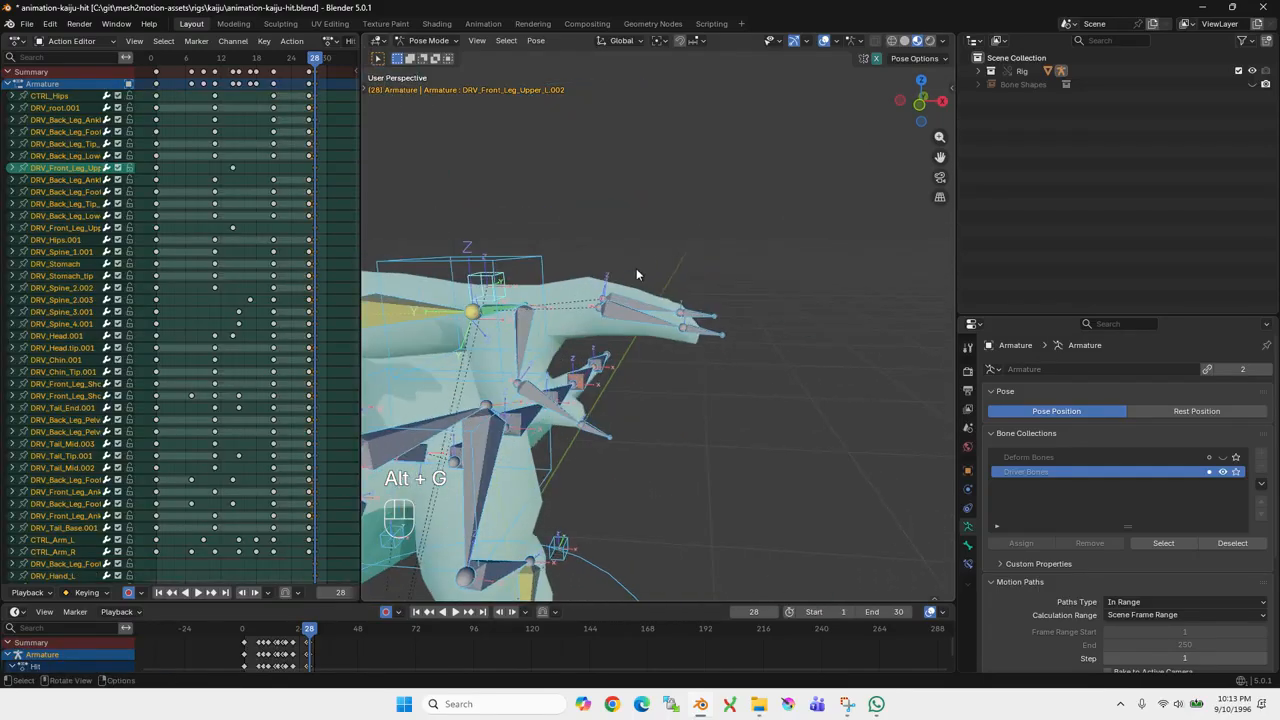
mouse_move(589, 257)
left_mouse_down()
mouse_move(776, 359)
mouse_move(784, 377)
left_mouse_up()
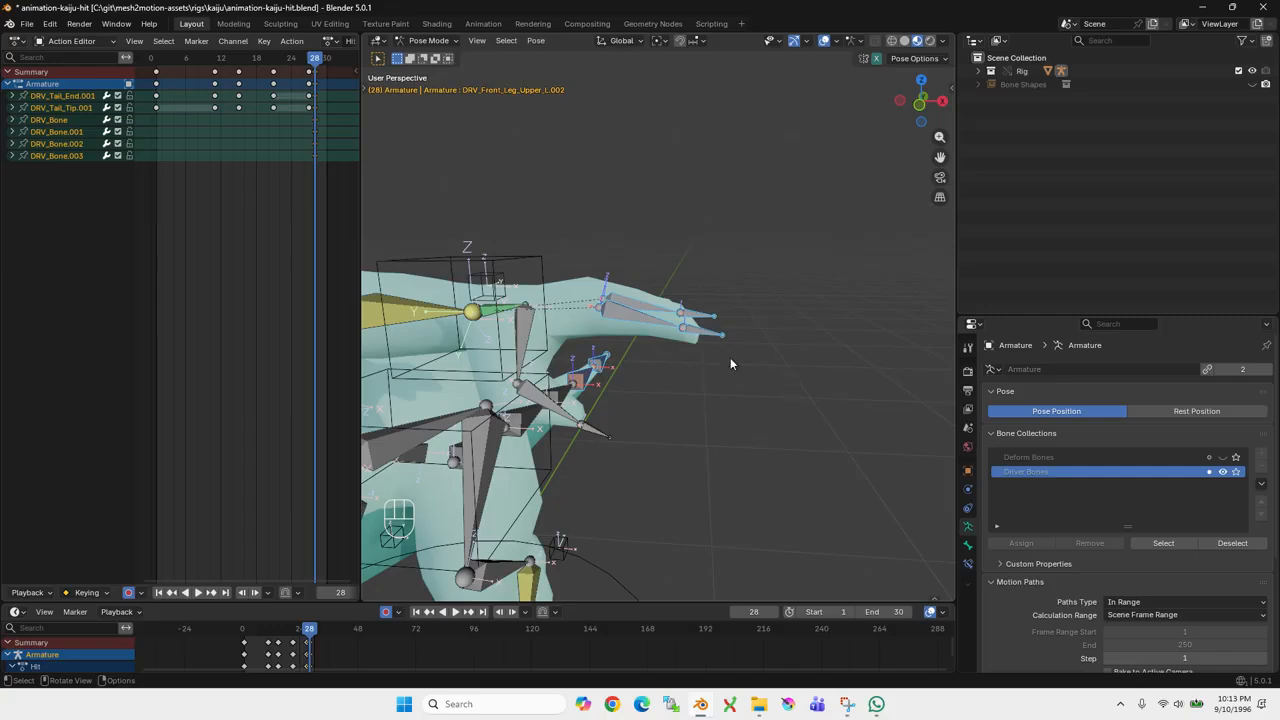
key("alt+a")
left_click_drag(578, 263, 745, 364)
key("alt+a")
middle_click_drag(761, 359, 770, 345)
left_click_drag(645, 139, 814, 235)
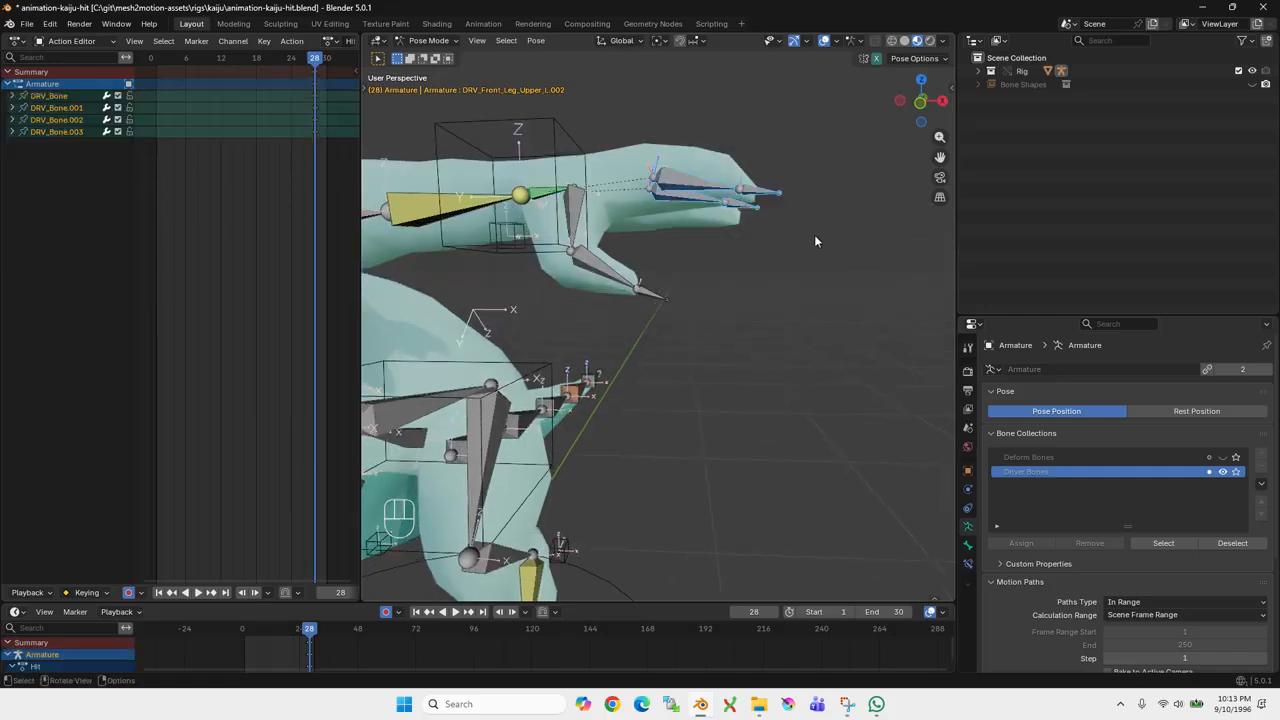
middle_click_drag(814, 235, 808, 239)
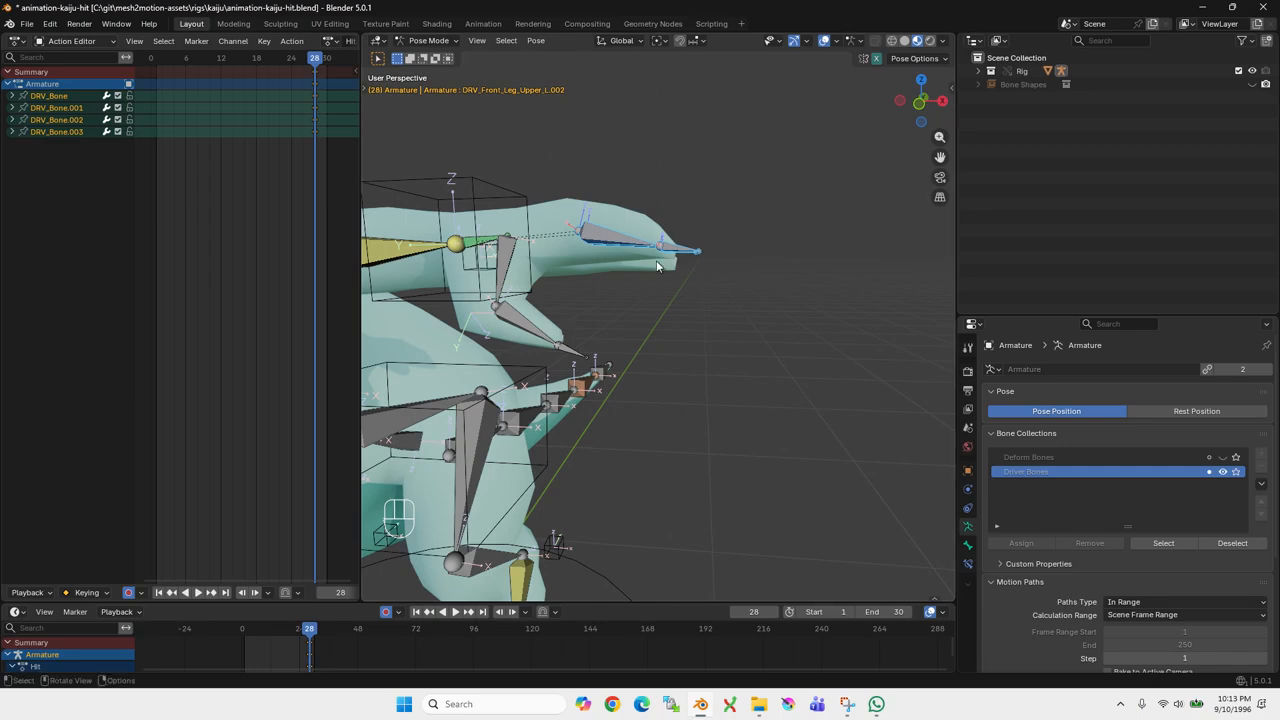
- Try rotating the selected finger bones downward to curl the fingers
key("r")
key("r")
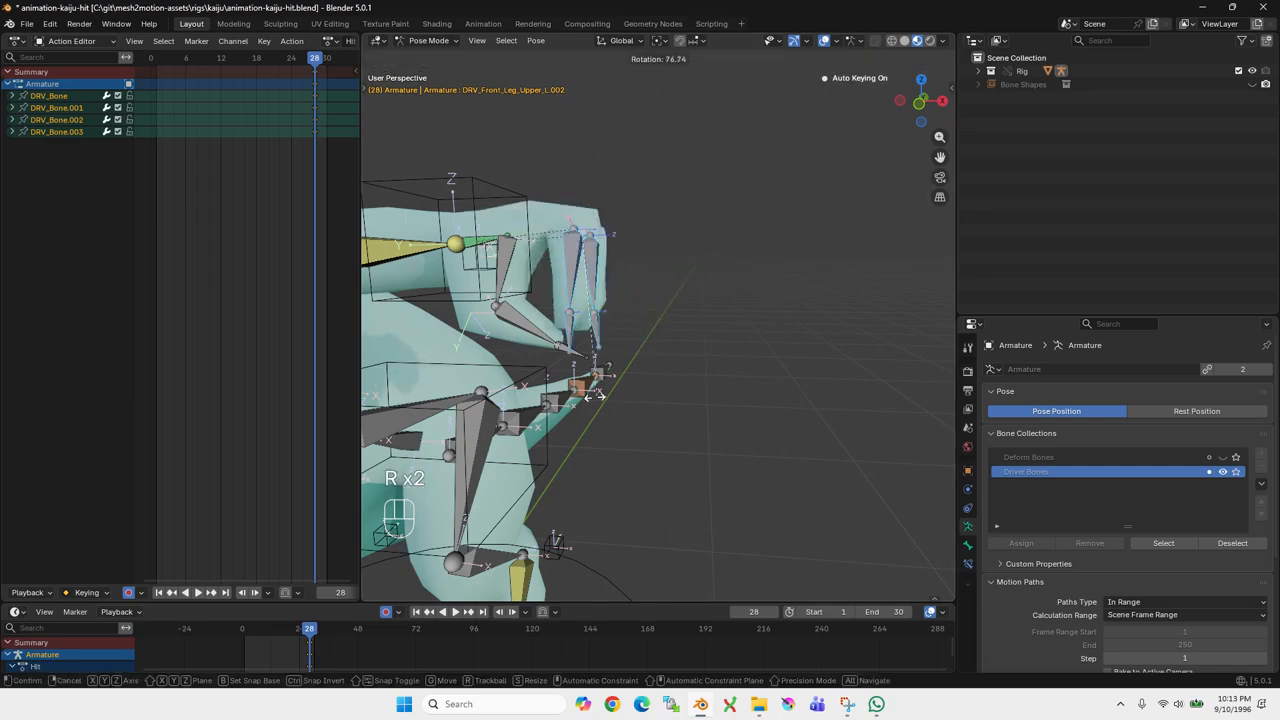
left_click(535, 228)
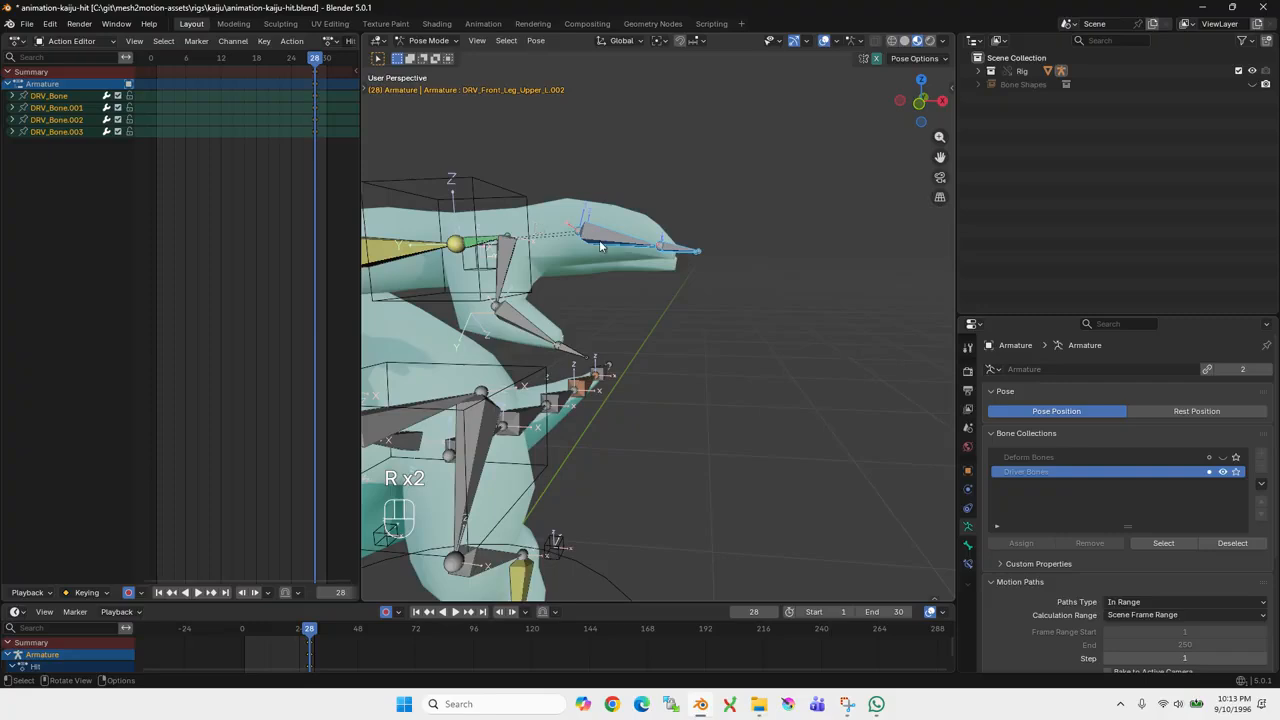
middle_click_drag(600, 246, 651, 250)
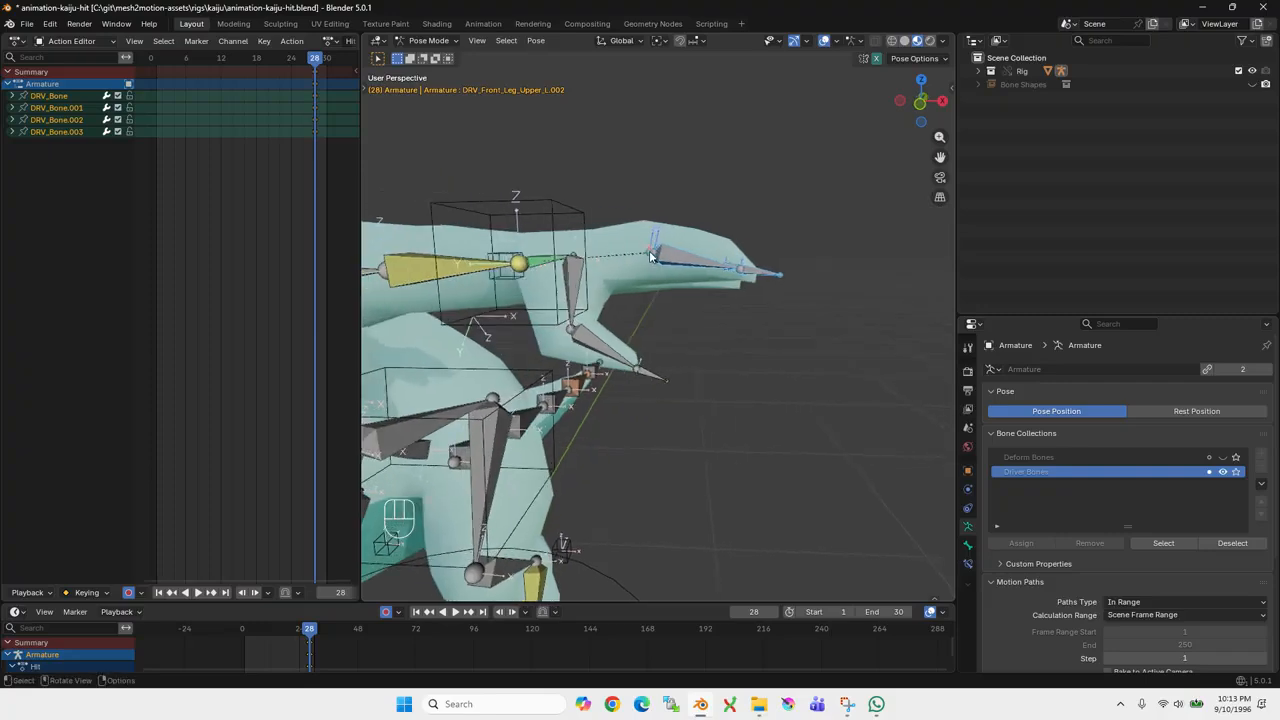
key("r")
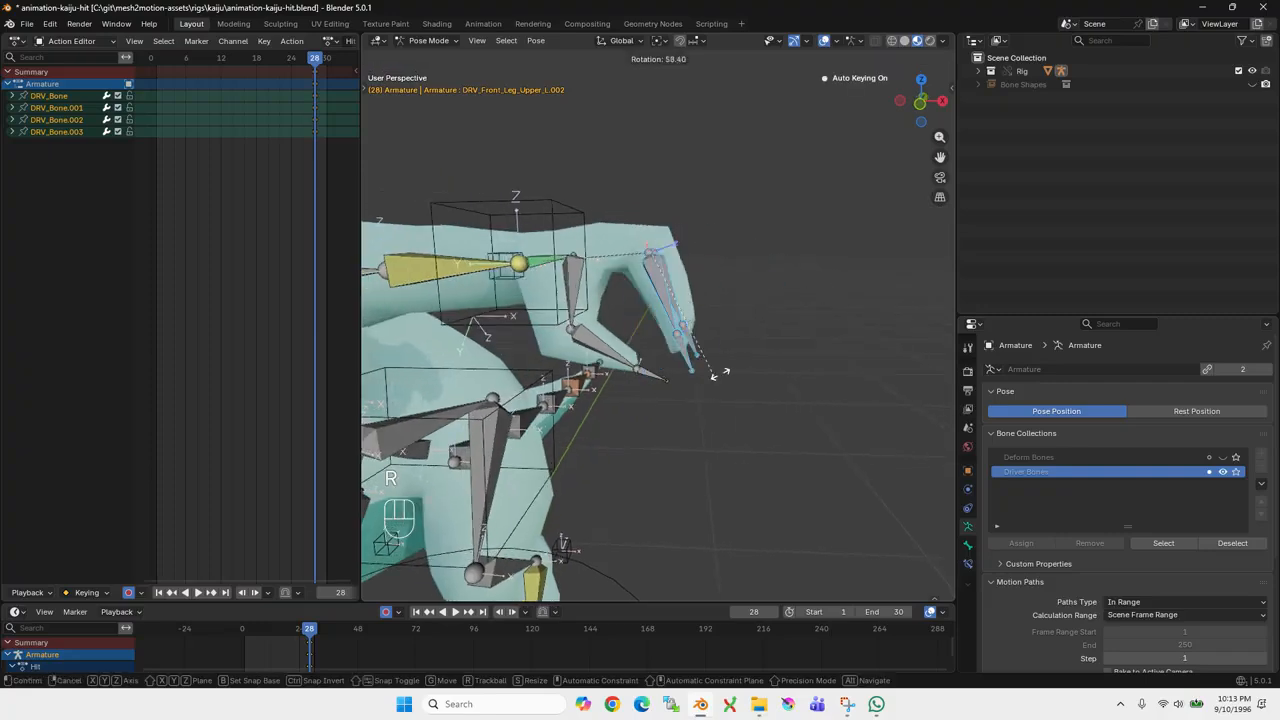
left_click(760, 297)
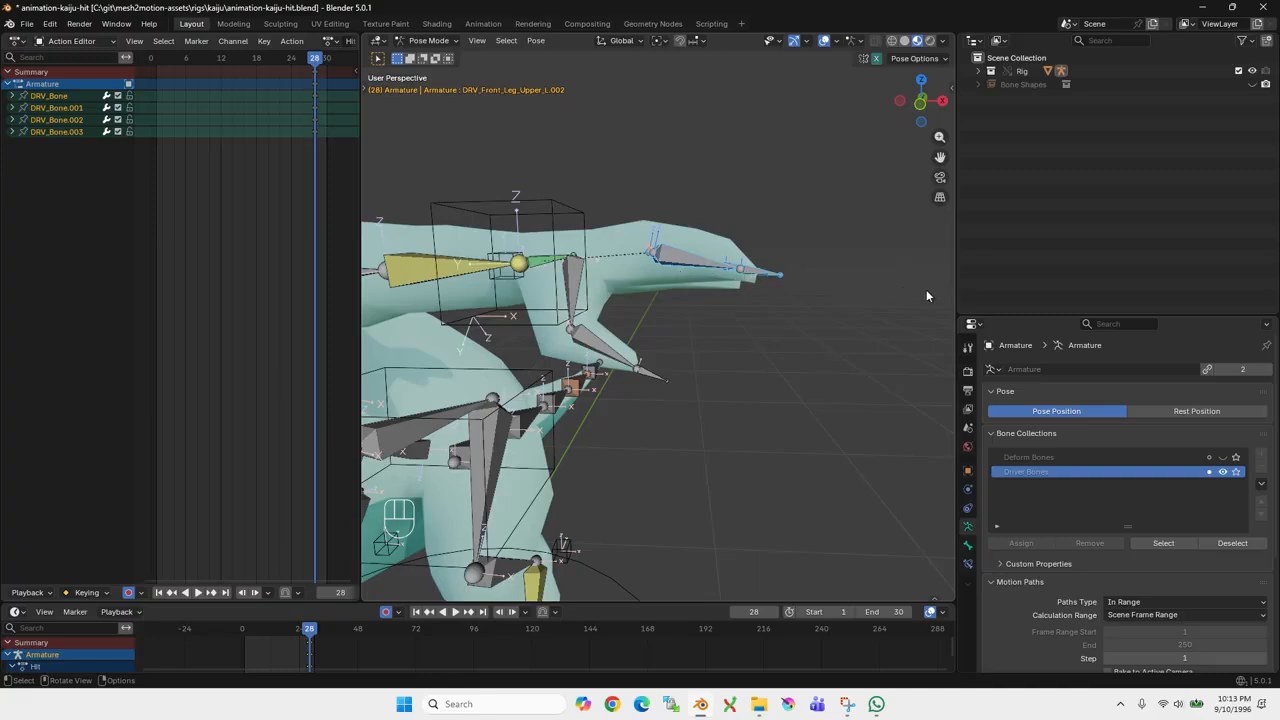
key("r")
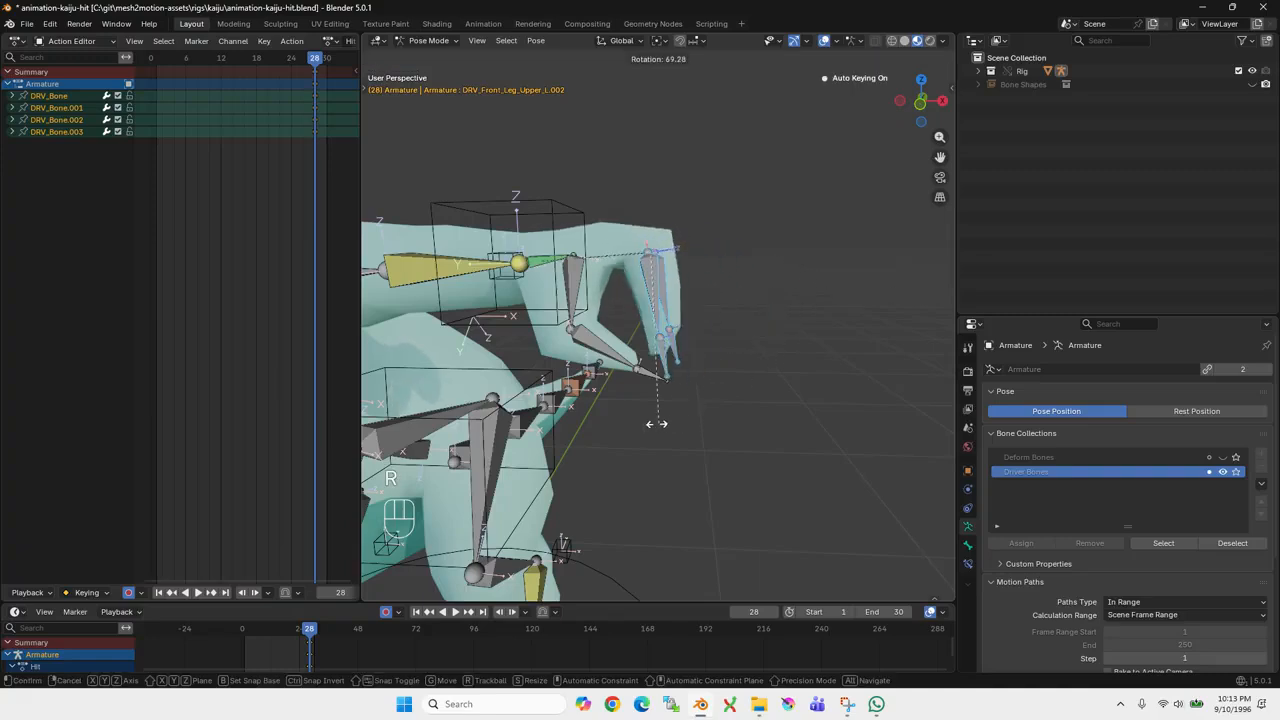
key("Escape")
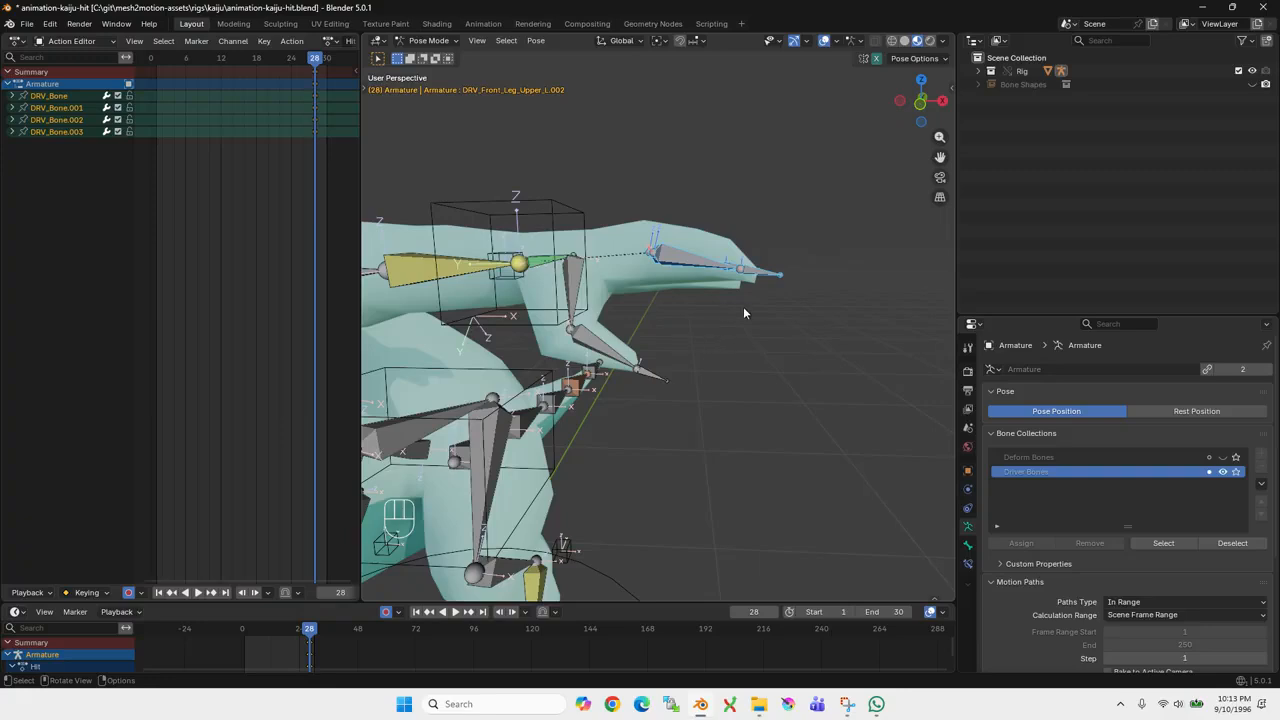
- Reselect the four finger bones of the outstretched hand and set the transform pivot point to Individual Origins
left_click(767, 344)
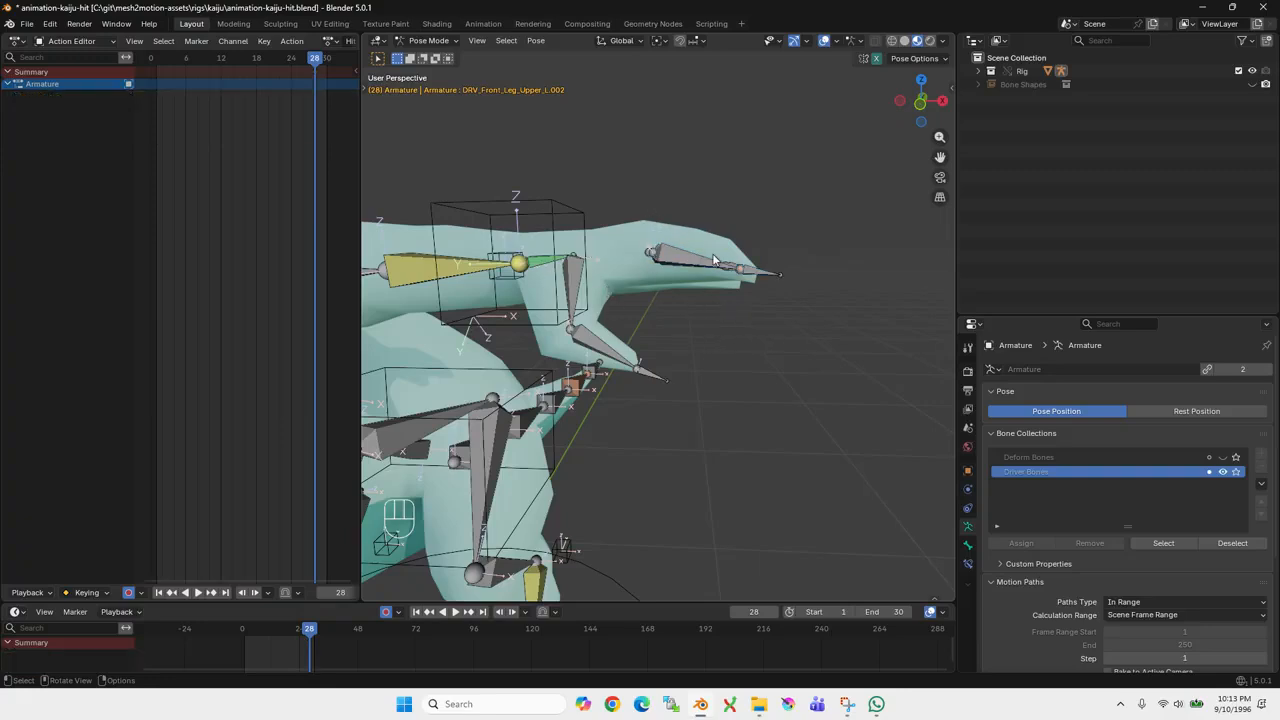
left_click_drag(632, 182, 897, 324)
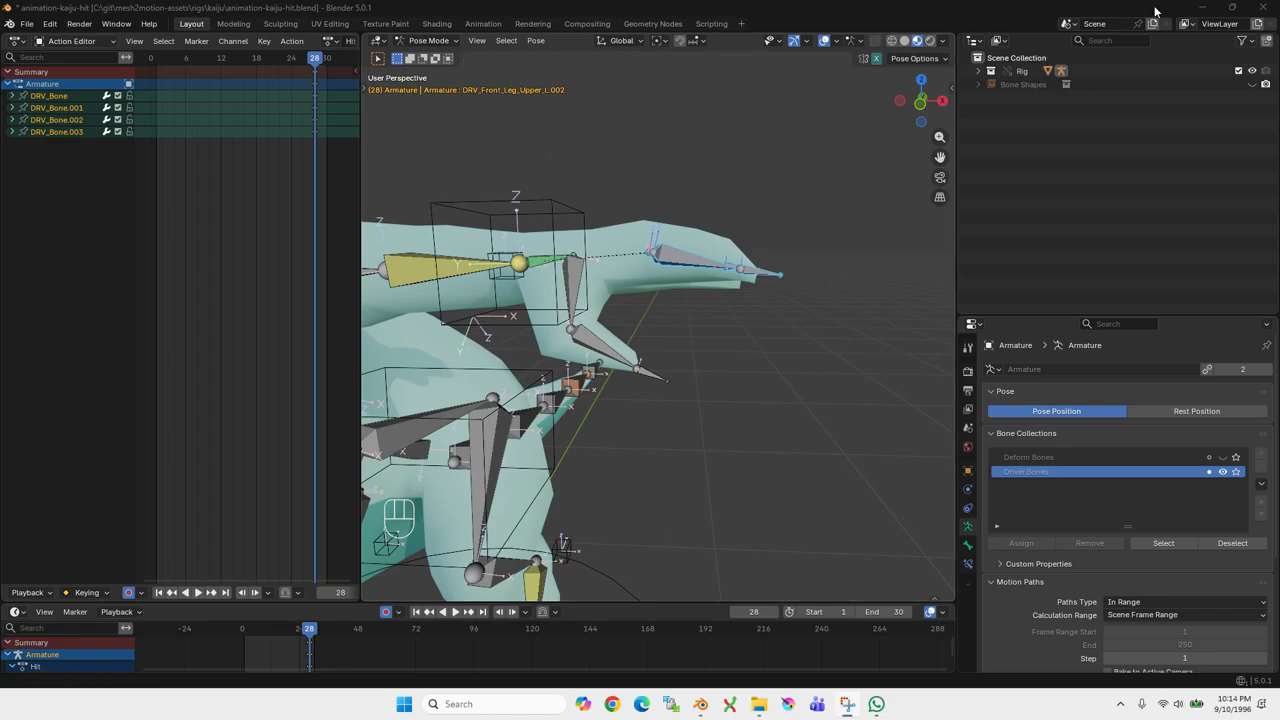
left_click(1230, 8)
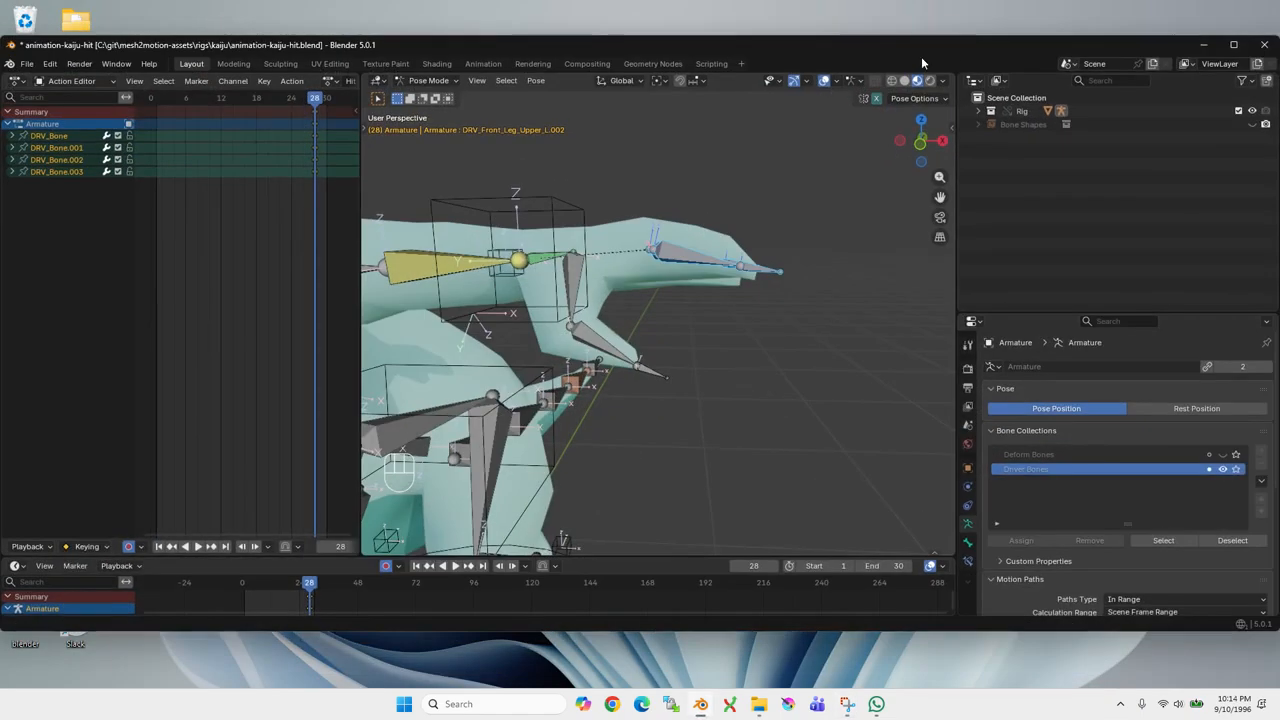
left_click(658, 81)
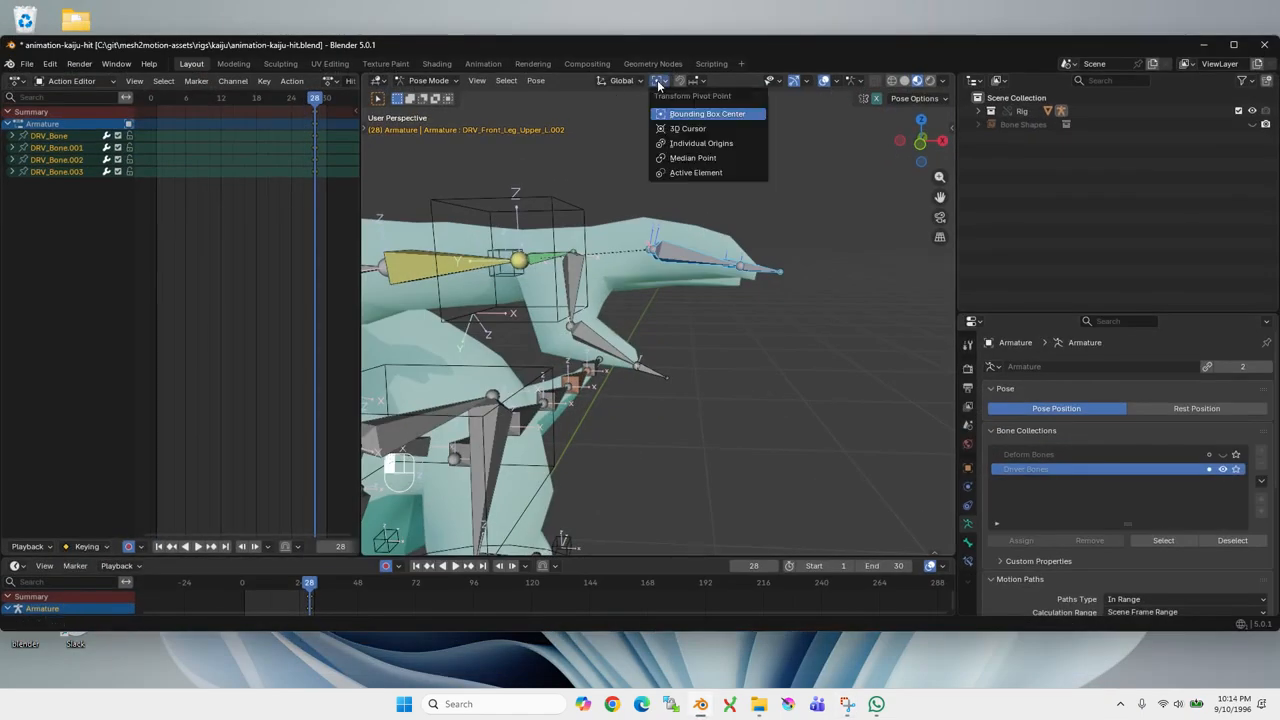
left_click(700, 145)
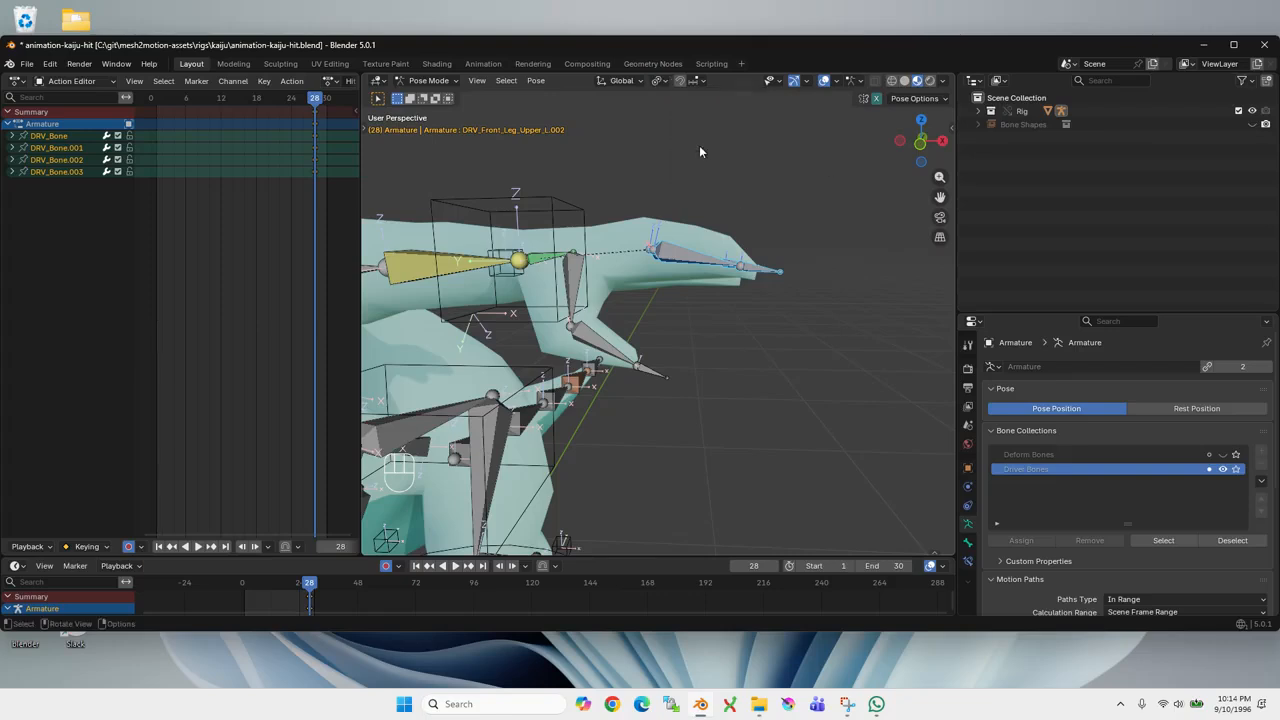
- Try curling the selected finger bones downward about their individual origins, and clear their rotation
key("r")
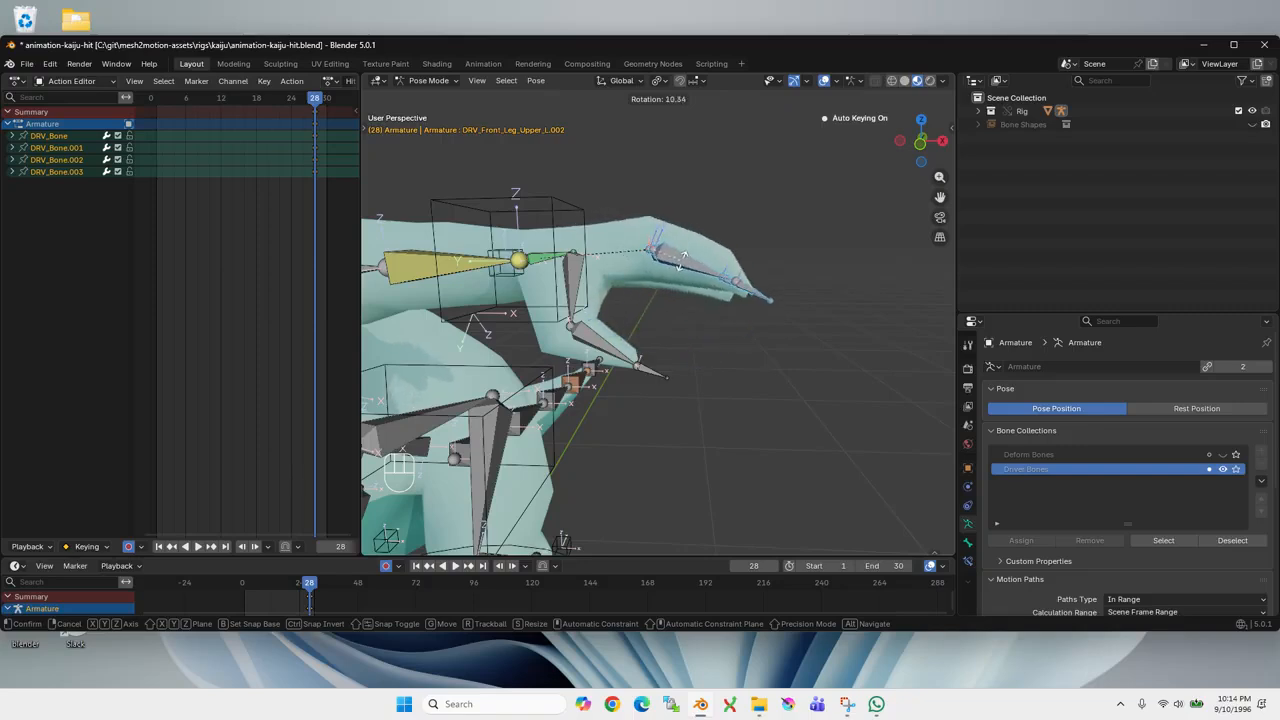
key("Escape")
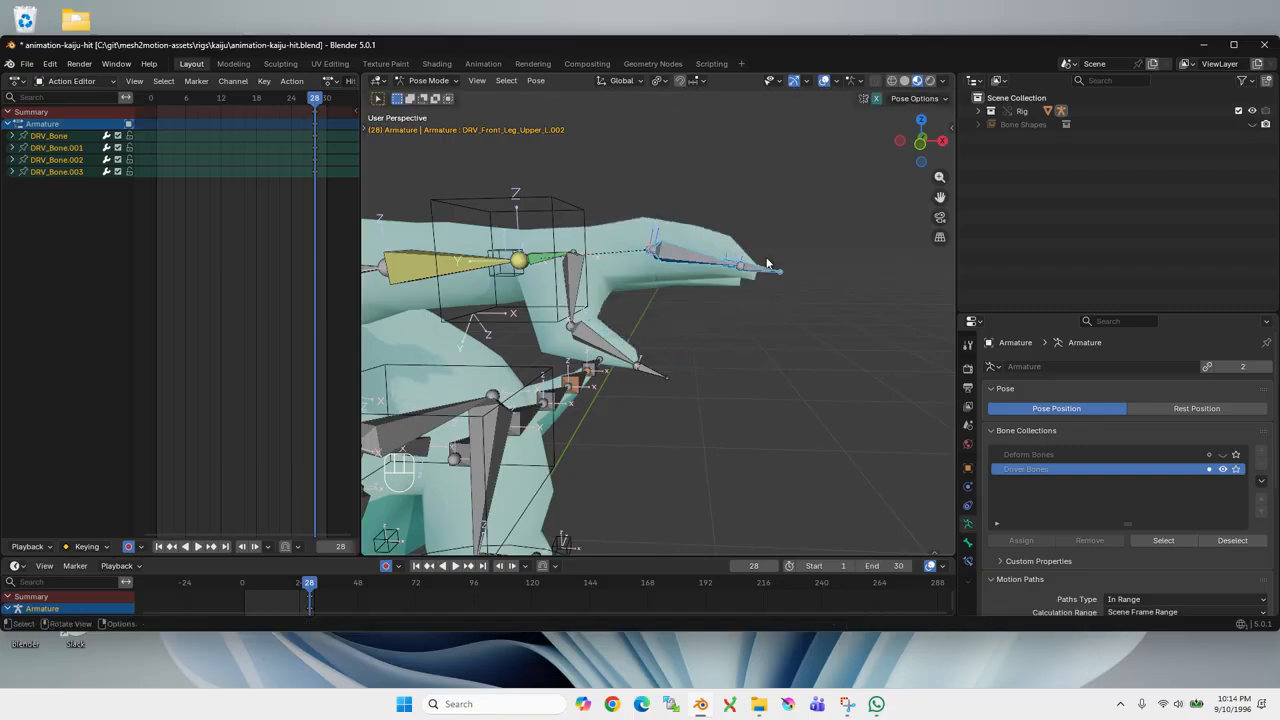
key("r")
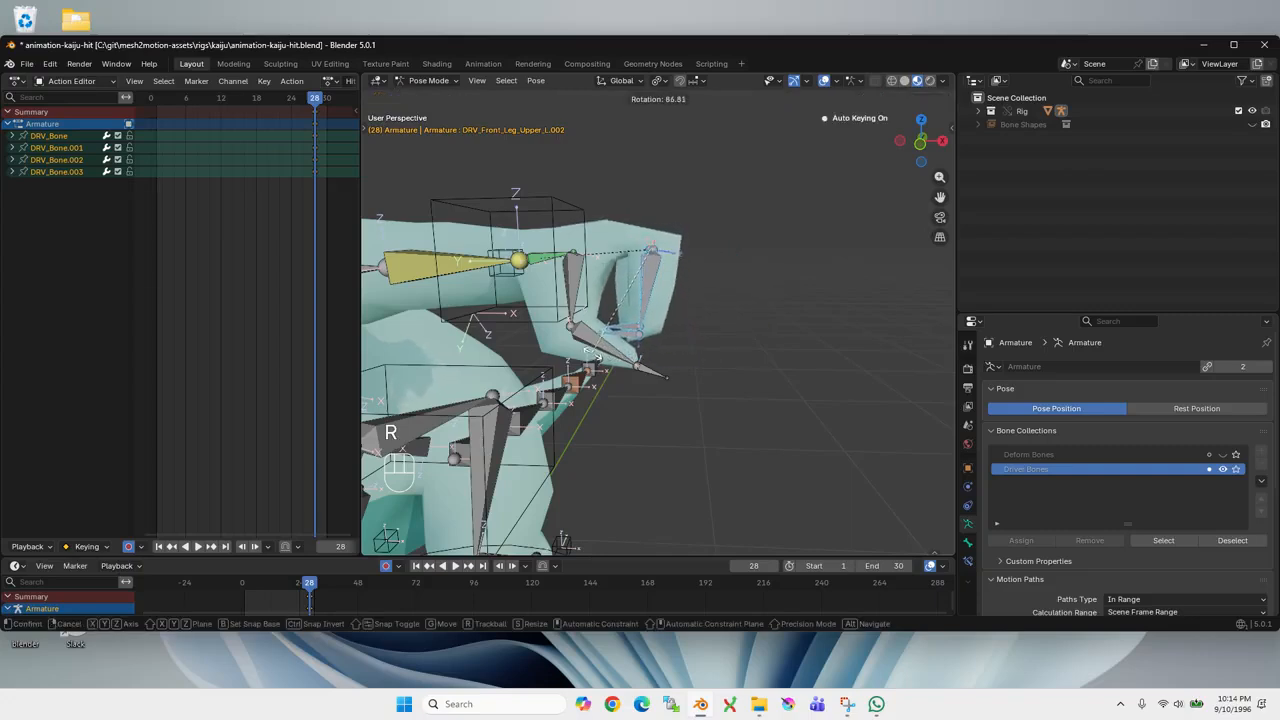
key("Escape")
key("r")
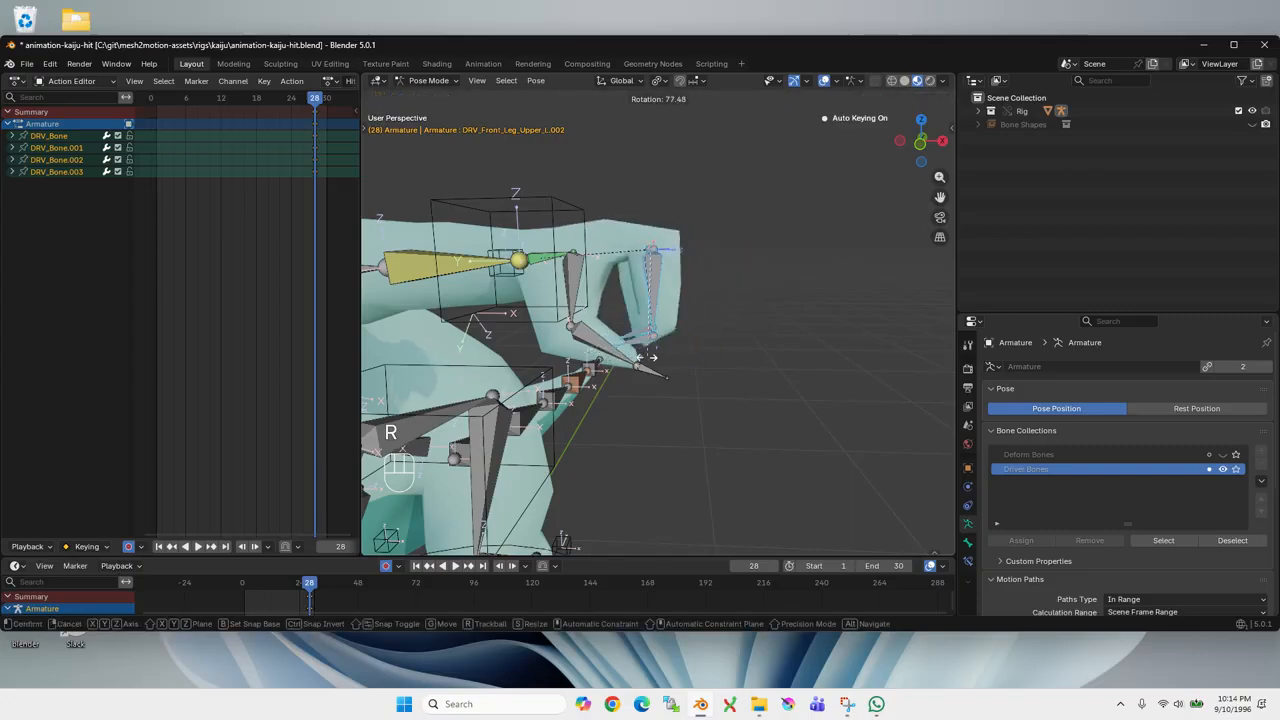
left_click(618, 366)
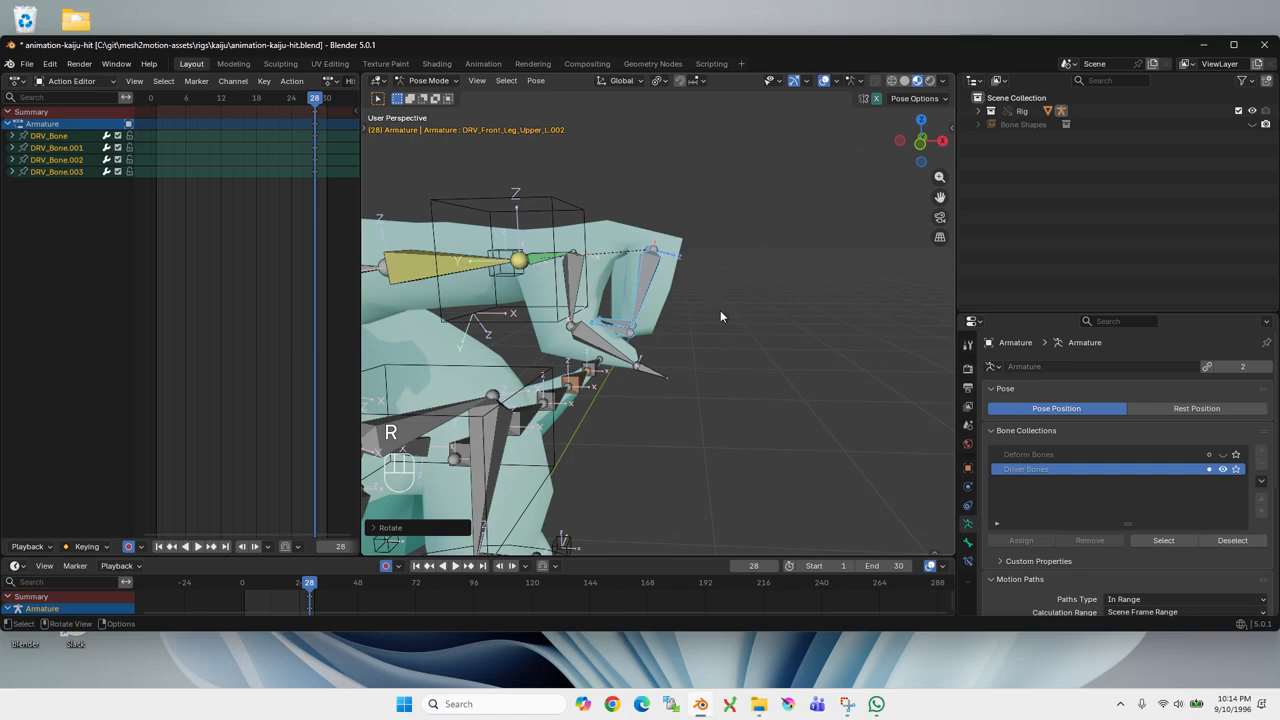
key("alt+r")
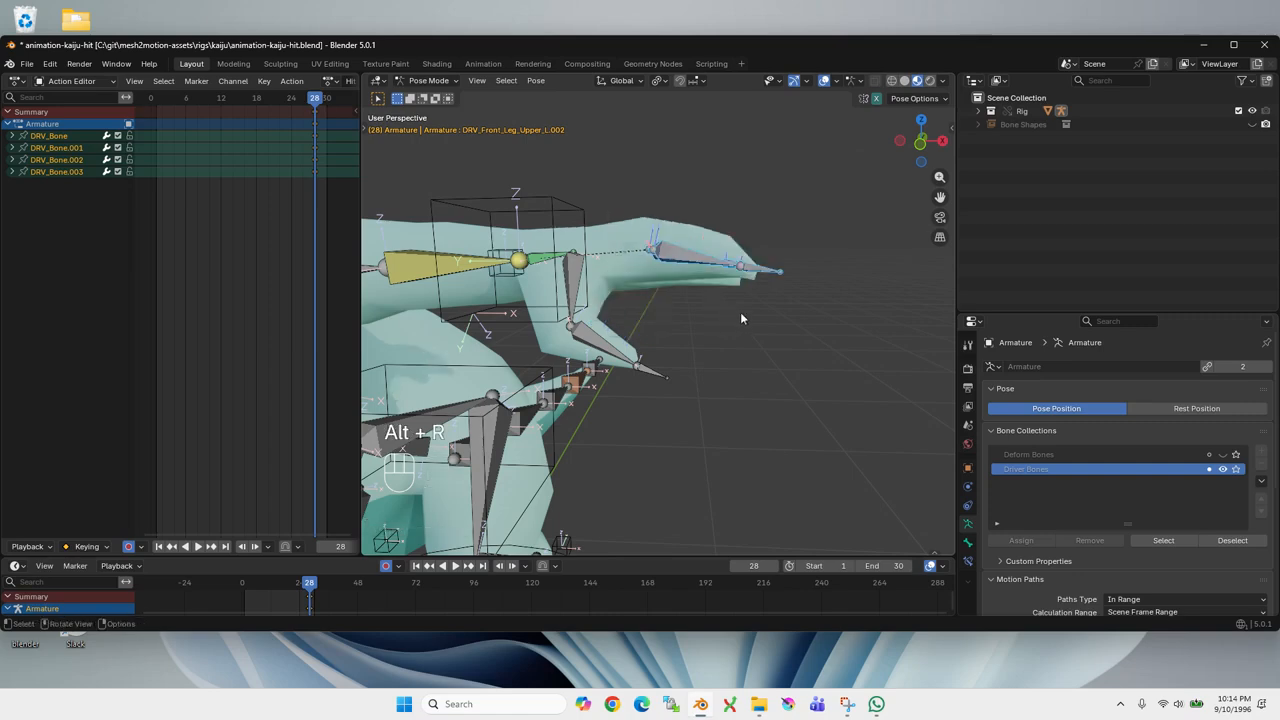
- Select the five tail bones from base to tip and try rotating them upward to curl the tail
left_click(591, 349)
middle_click_drag(744, 328, 611, 310)
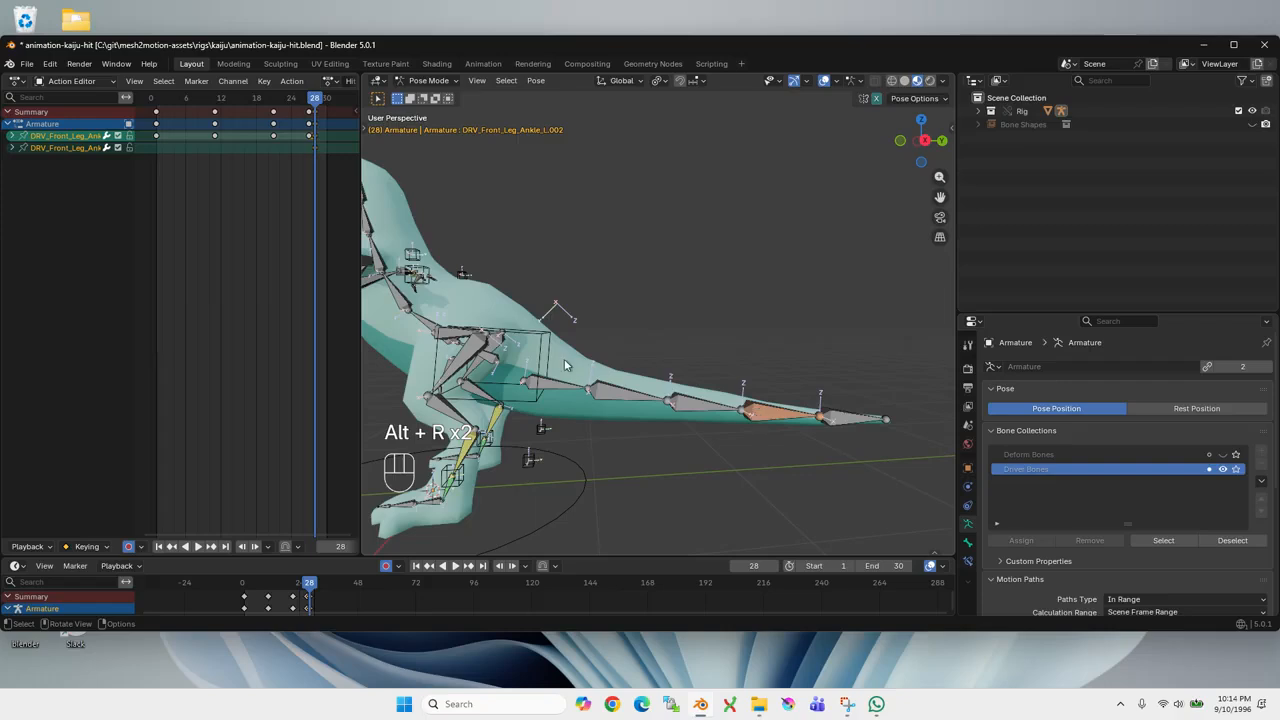
left_click_drag(564, 366, 864, 438)
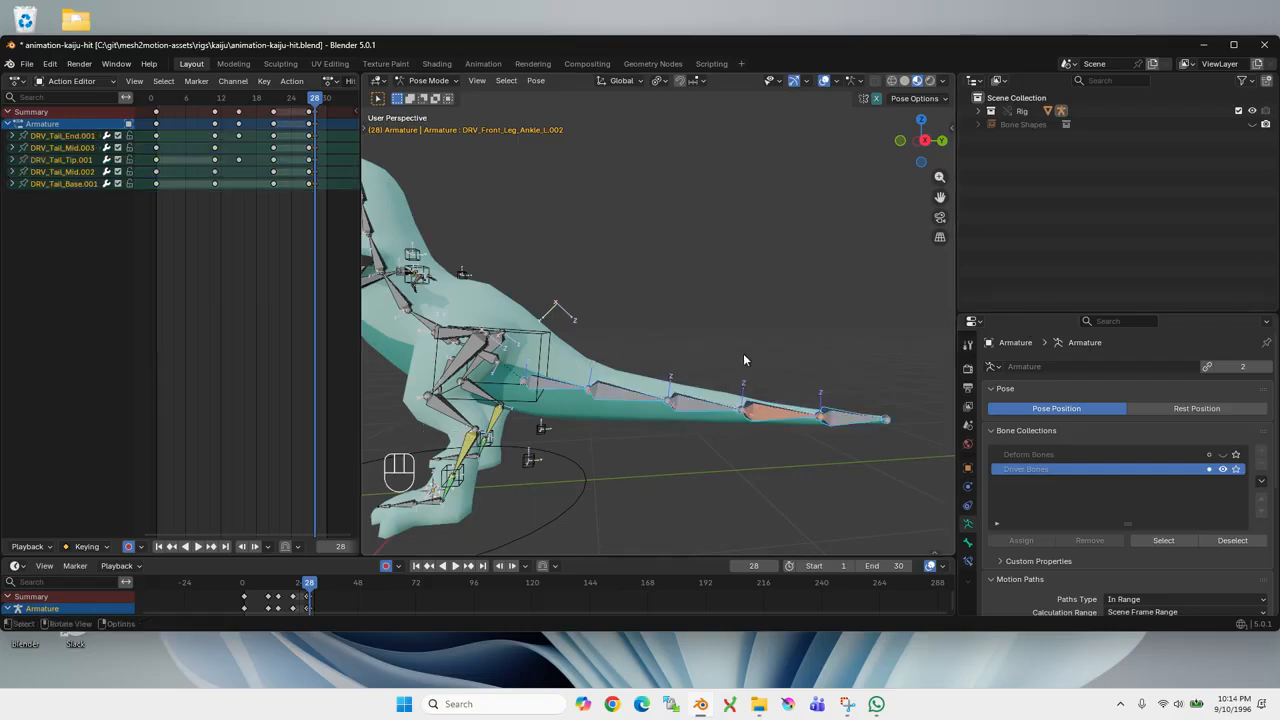
middle_click_drag(743, 360, 781, 383)
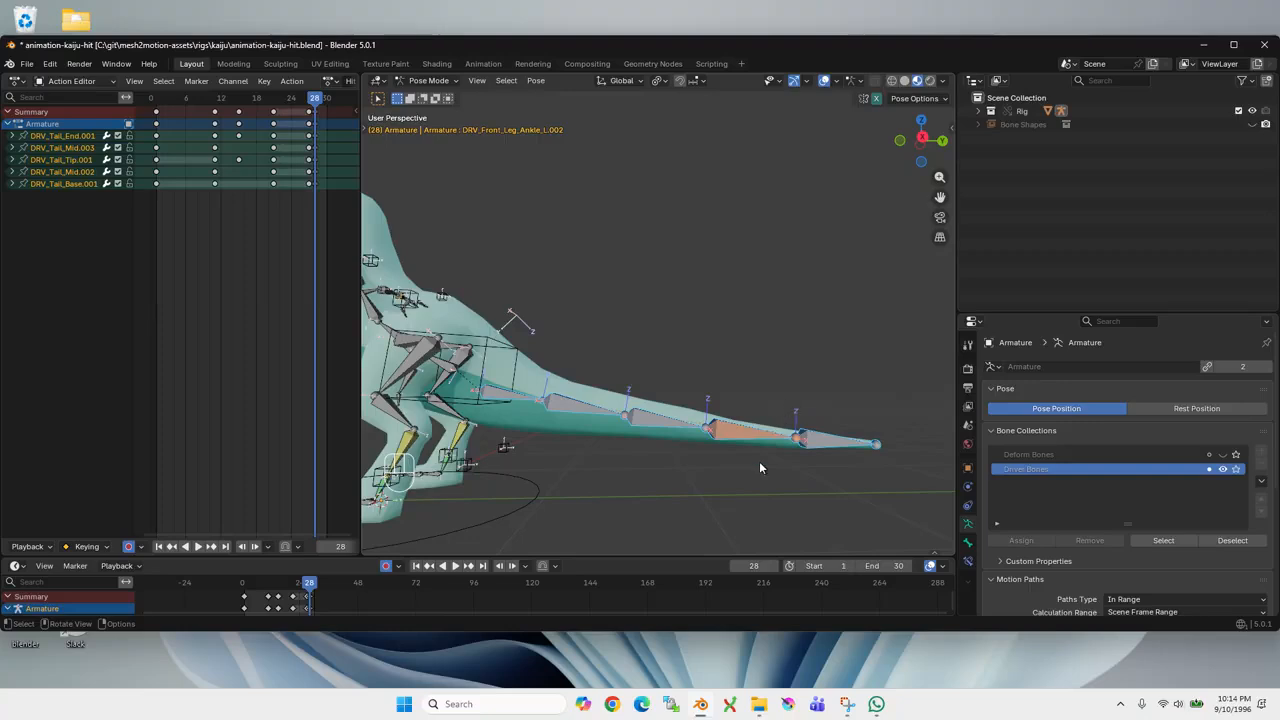
left_click(657, 81)
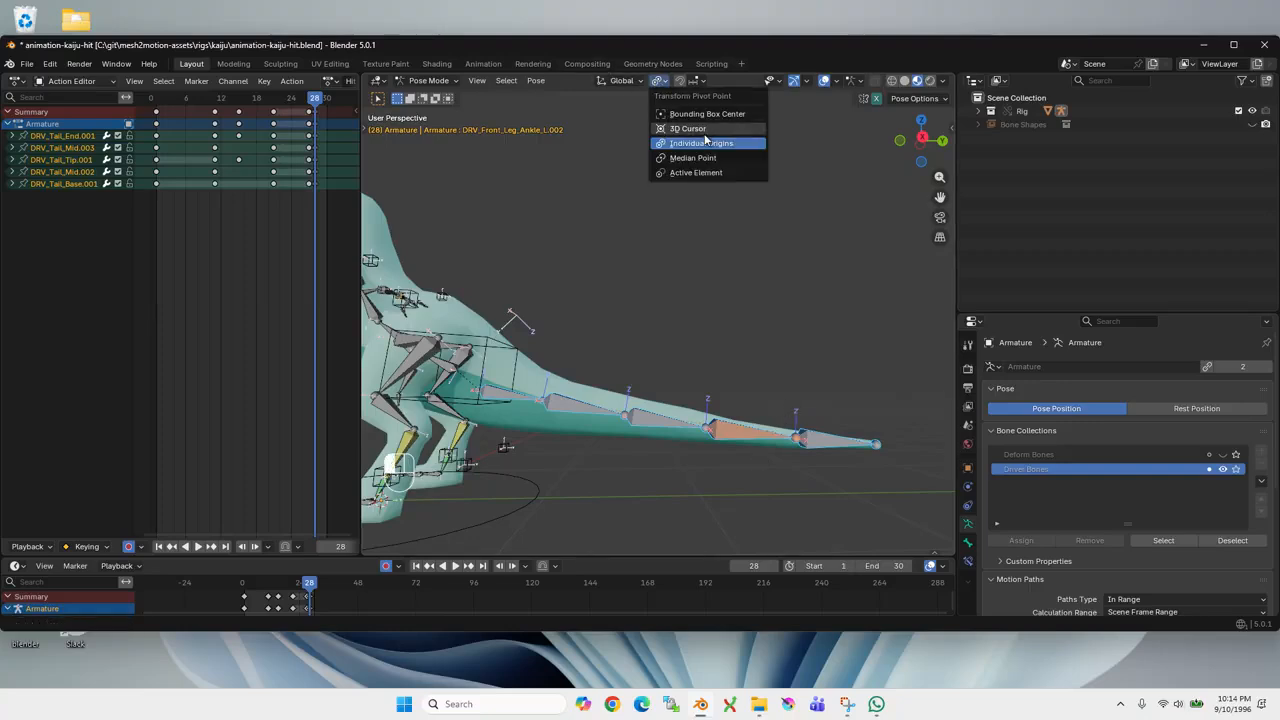
key("r")
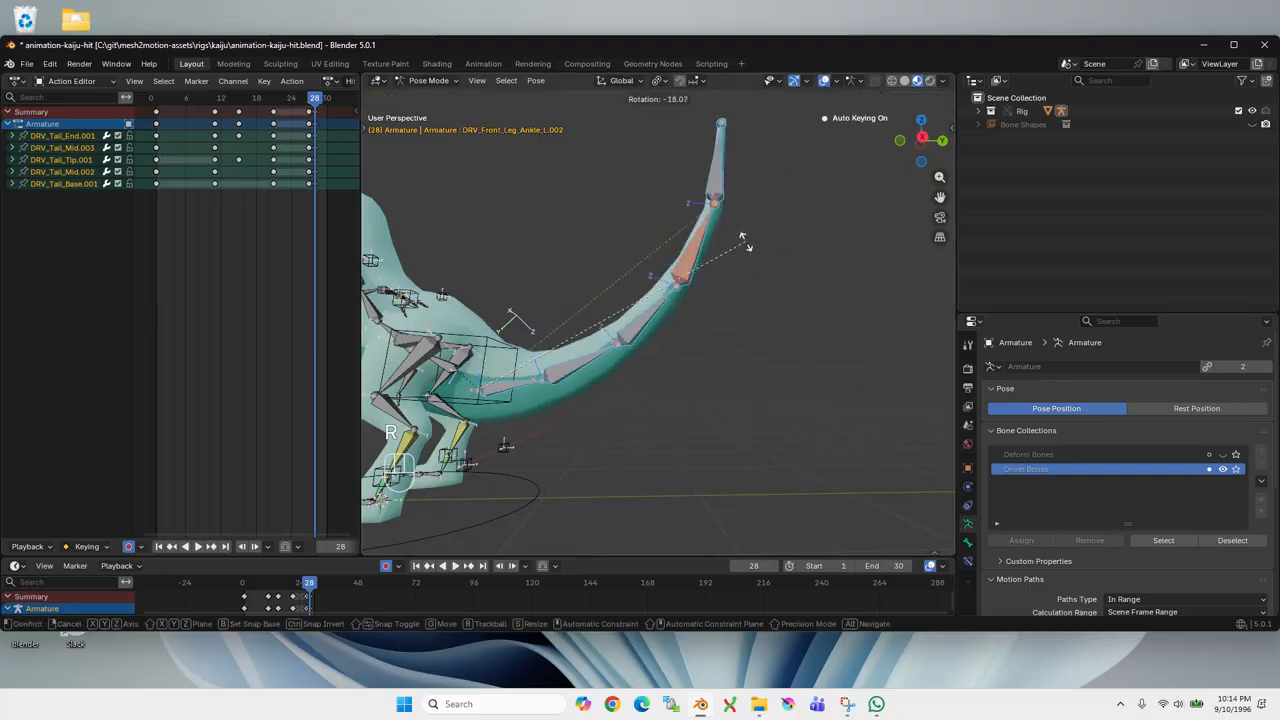
right_click(654, 314)
- Bend the selected tail bones sideways as seen from above
middle_click_drag(652, 316, 784, 291)
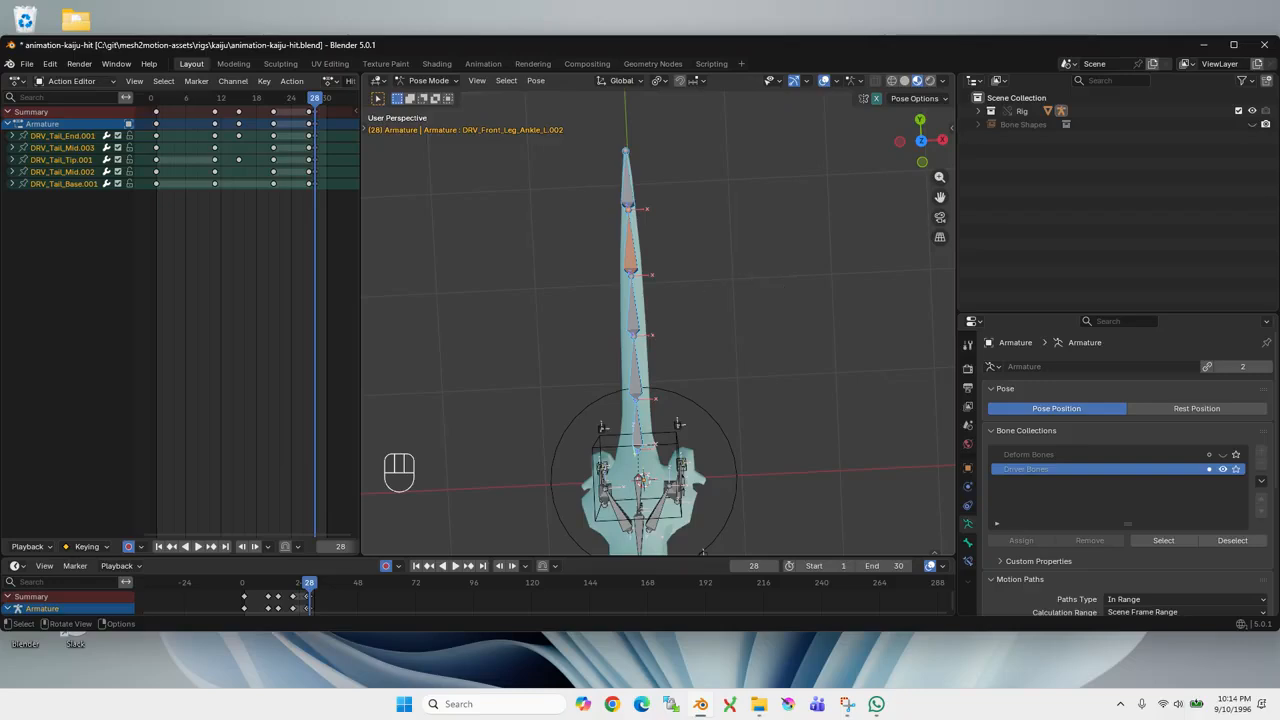
key("r")
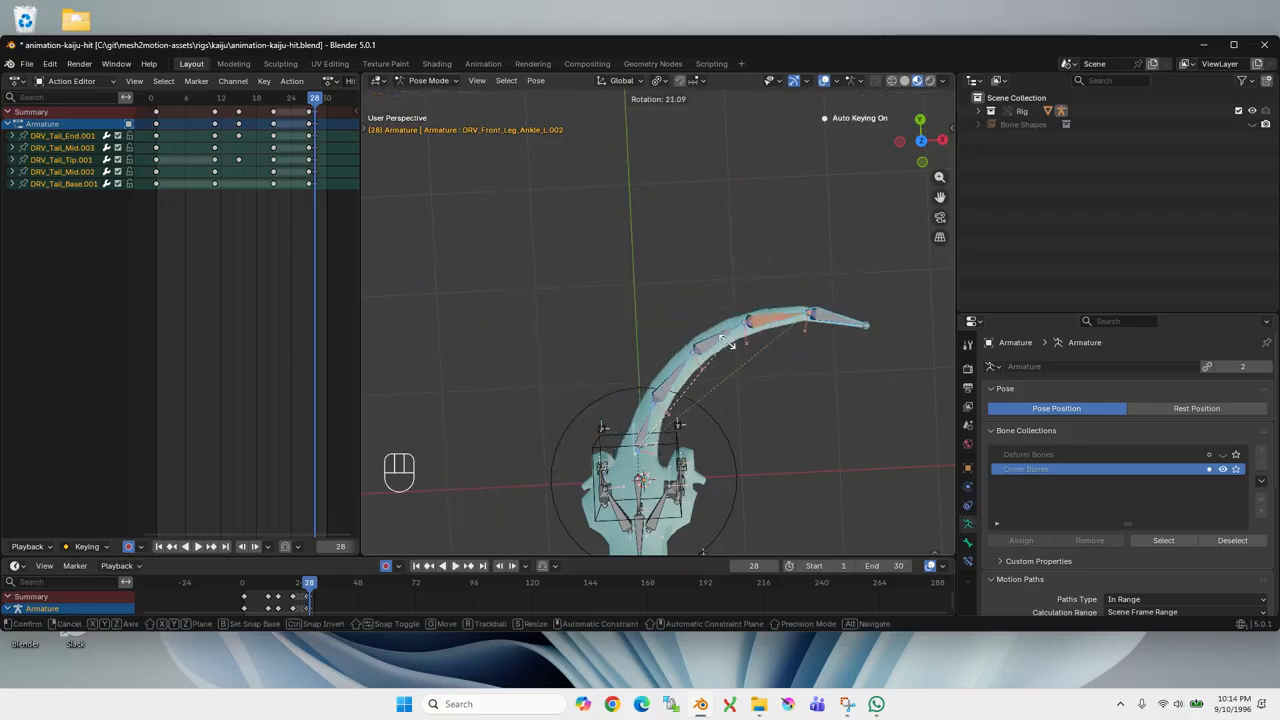
left_click(636, 335)
- Select all the armature's bones, return to frame 1, and delete every keyframe in the action
middle_click_drag(753, 380, 749, 308)
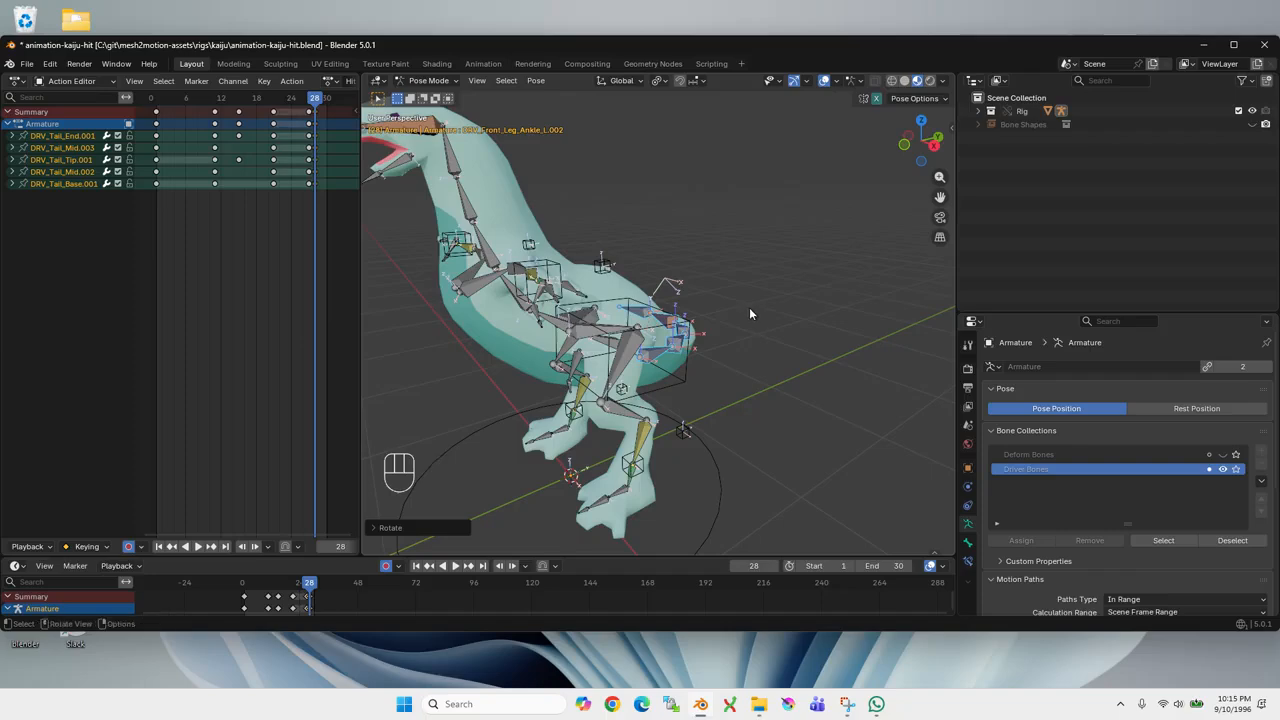
middle_click_drag(749, 309, 744, 240)
key("a")
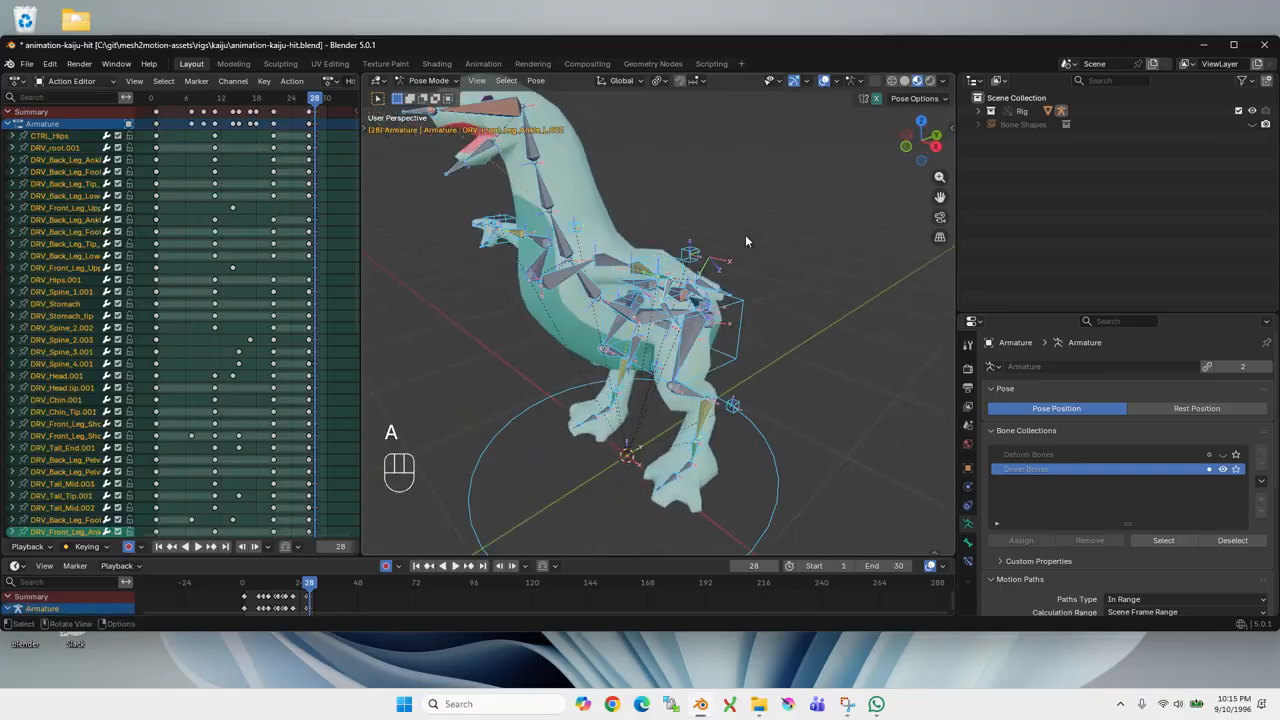
key("x")
left_click_drag(304, 97, 154, 109)
key("a")
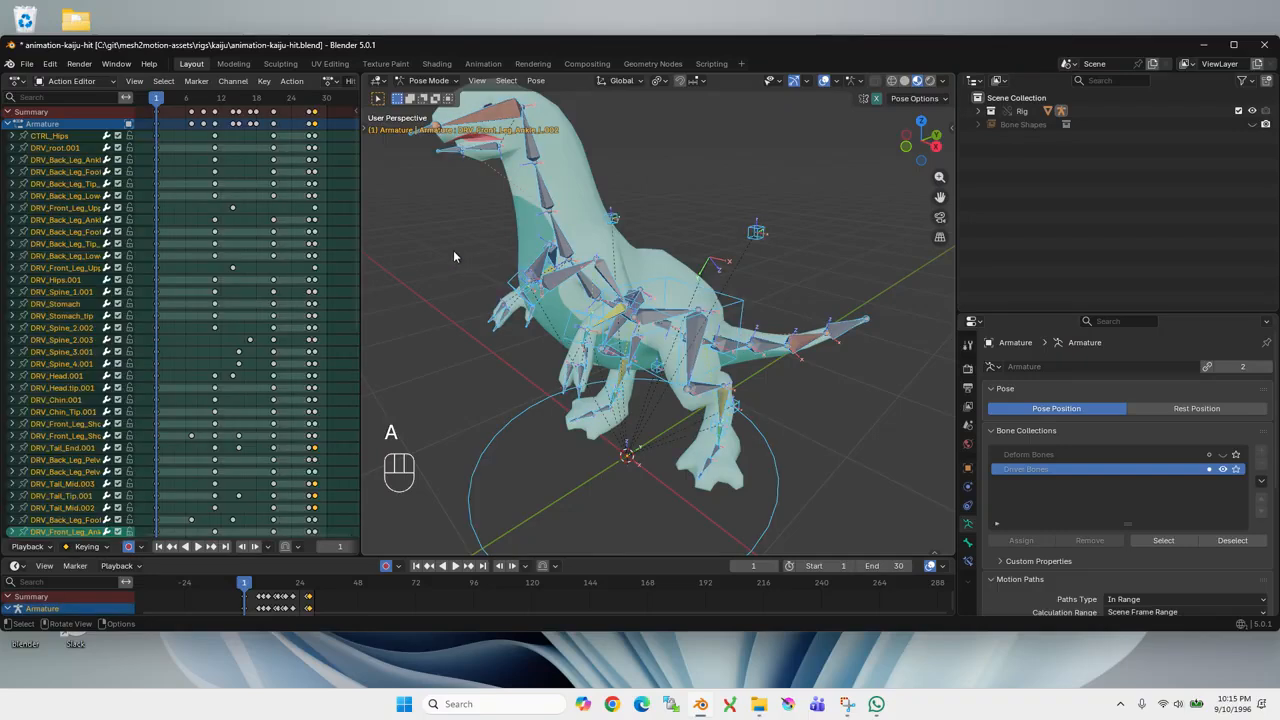
key("x")
key("a")
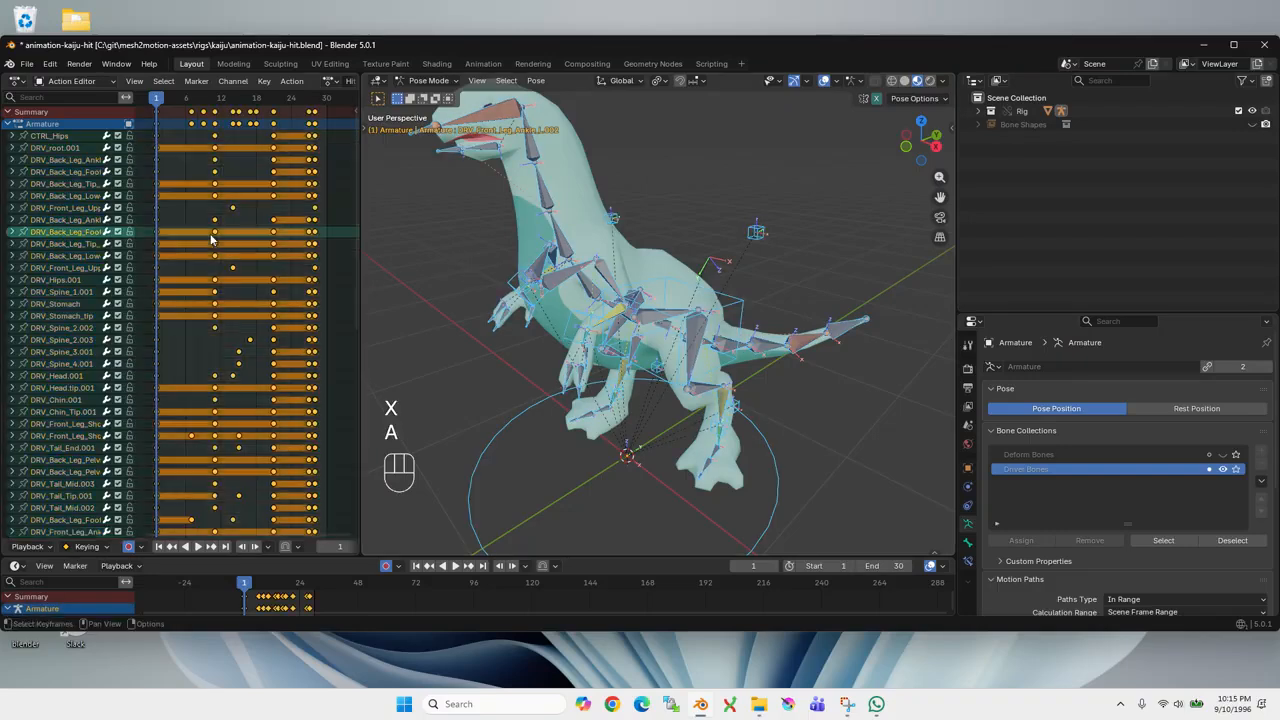
key("x")
left_click(191, 195)
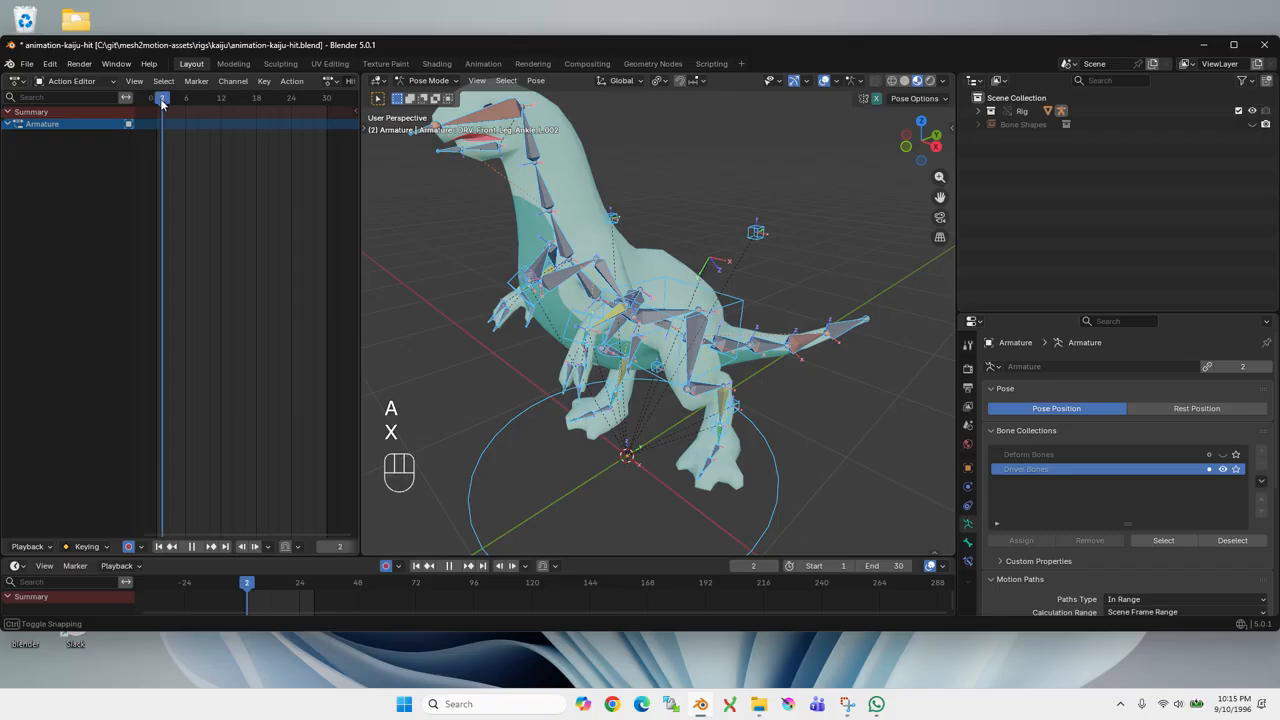
- Clear the rotation and location of all the armature's bones at frame 1
middle_click_drag(441, 250, 468, 265)
key("a")
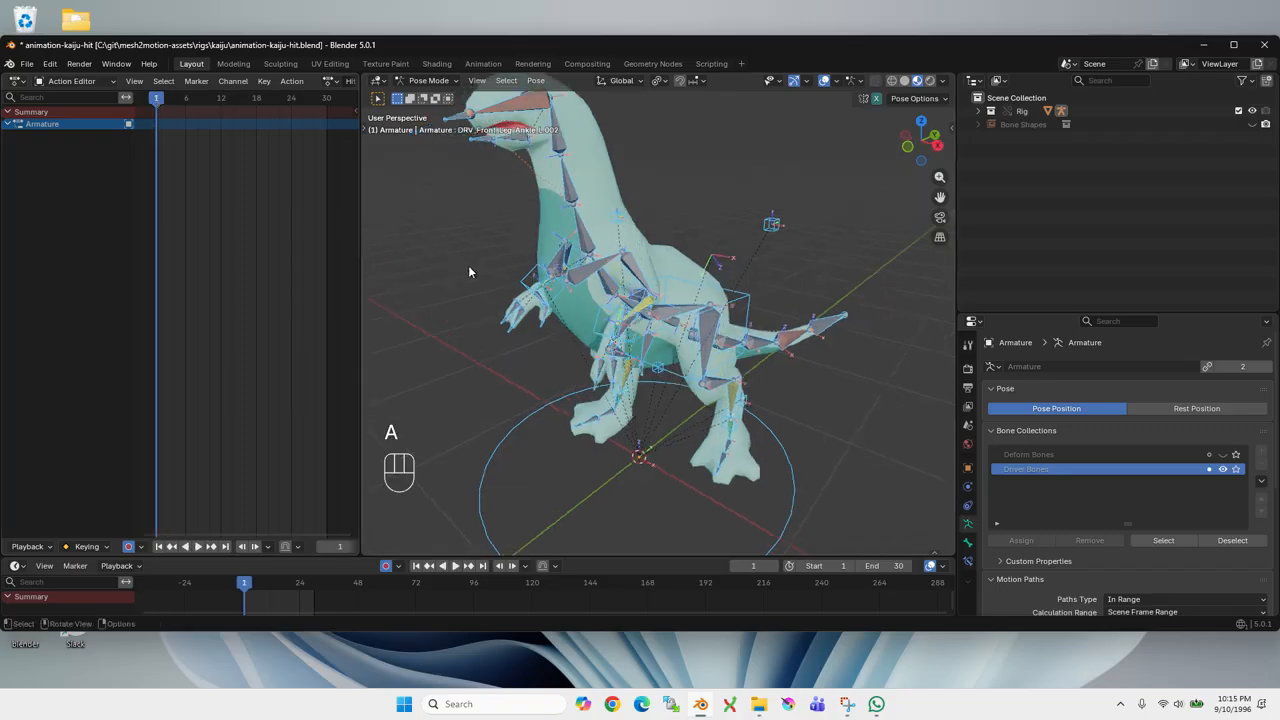
key("alt+r")
key("alt+g")
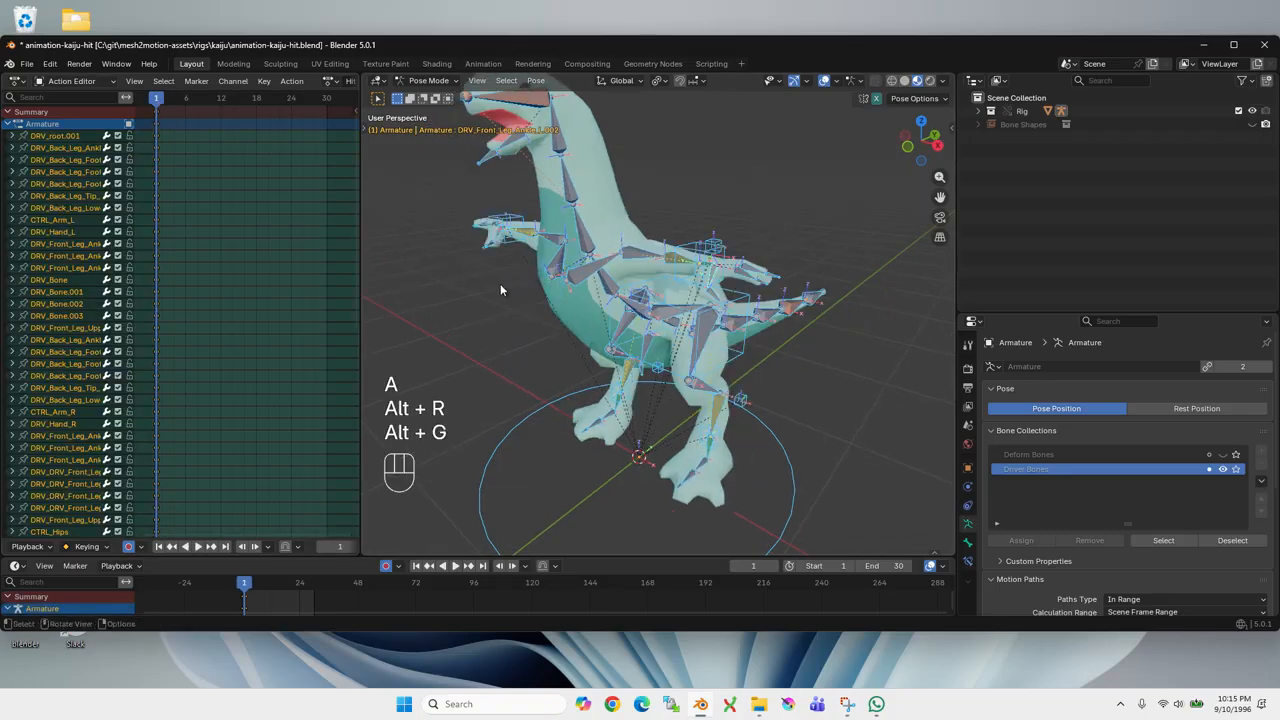
middle_click_drag(500, 283, 685, 355)
scroll(753, 378, "down", 2)
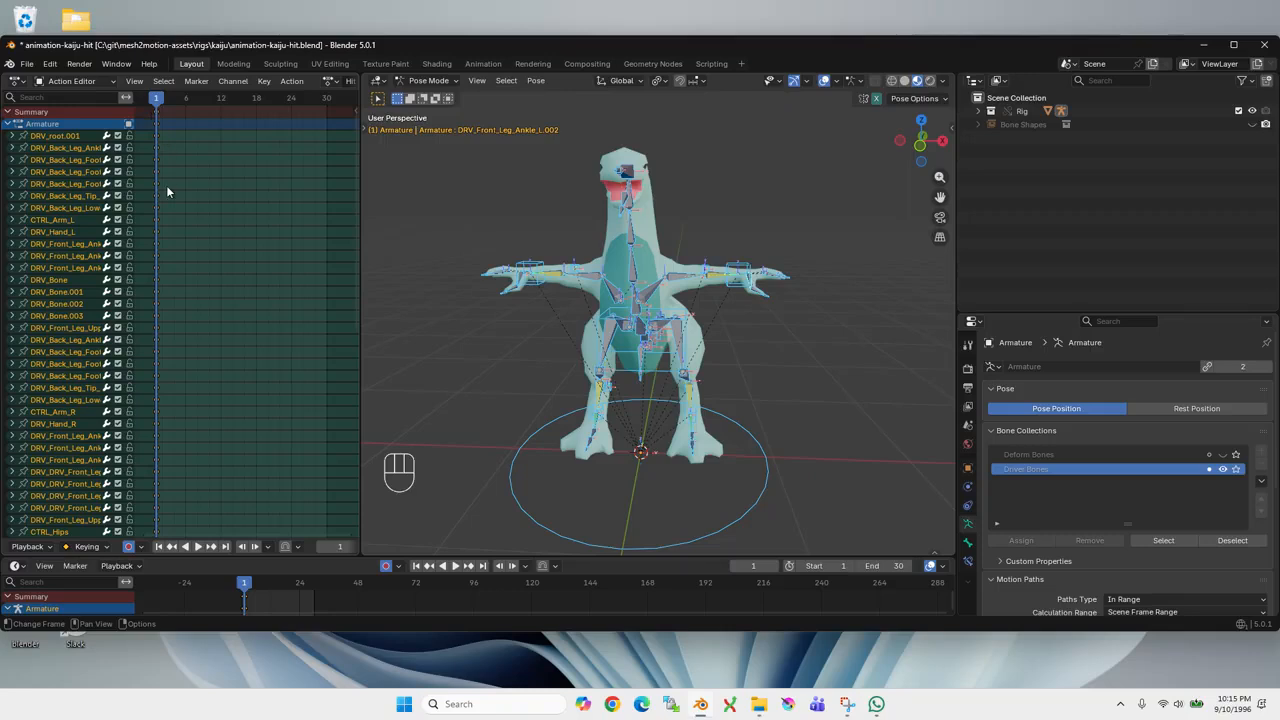
- Lower the left arm control CTRL_Arm_L toward the body and rotate it so the mirrored hands point downward
left_click(745, 277)
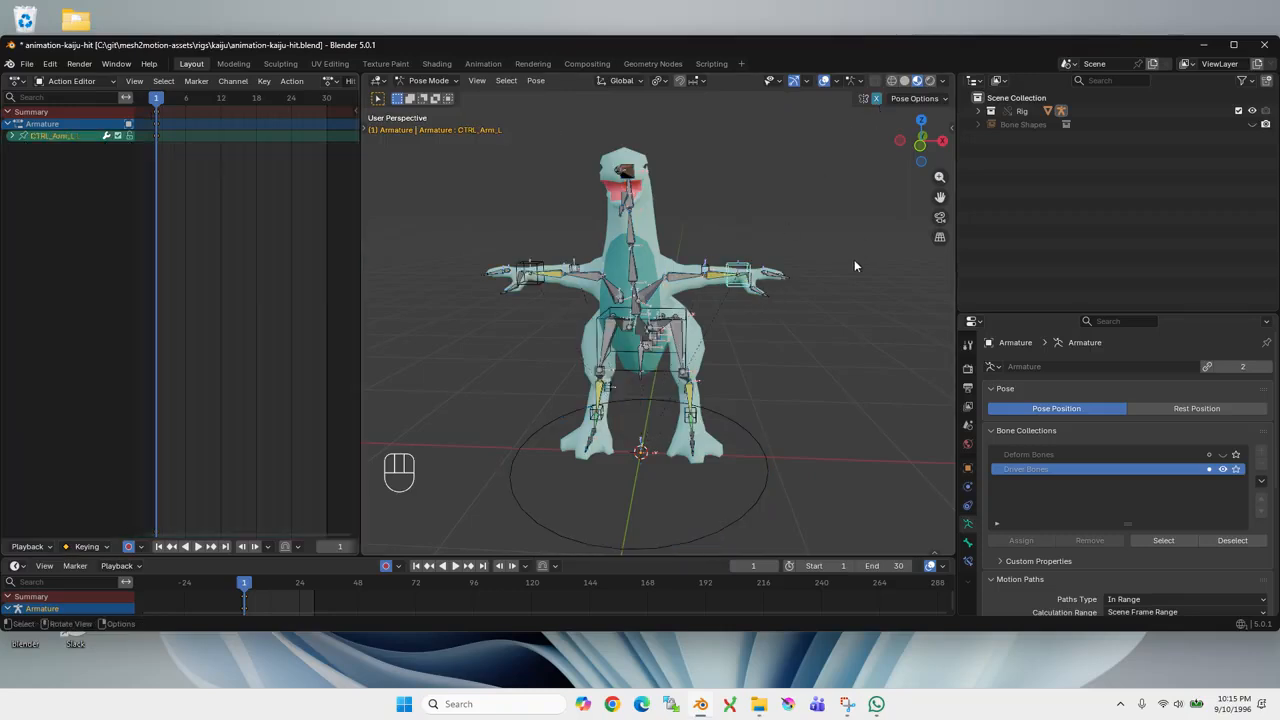
key("g")
key("r")
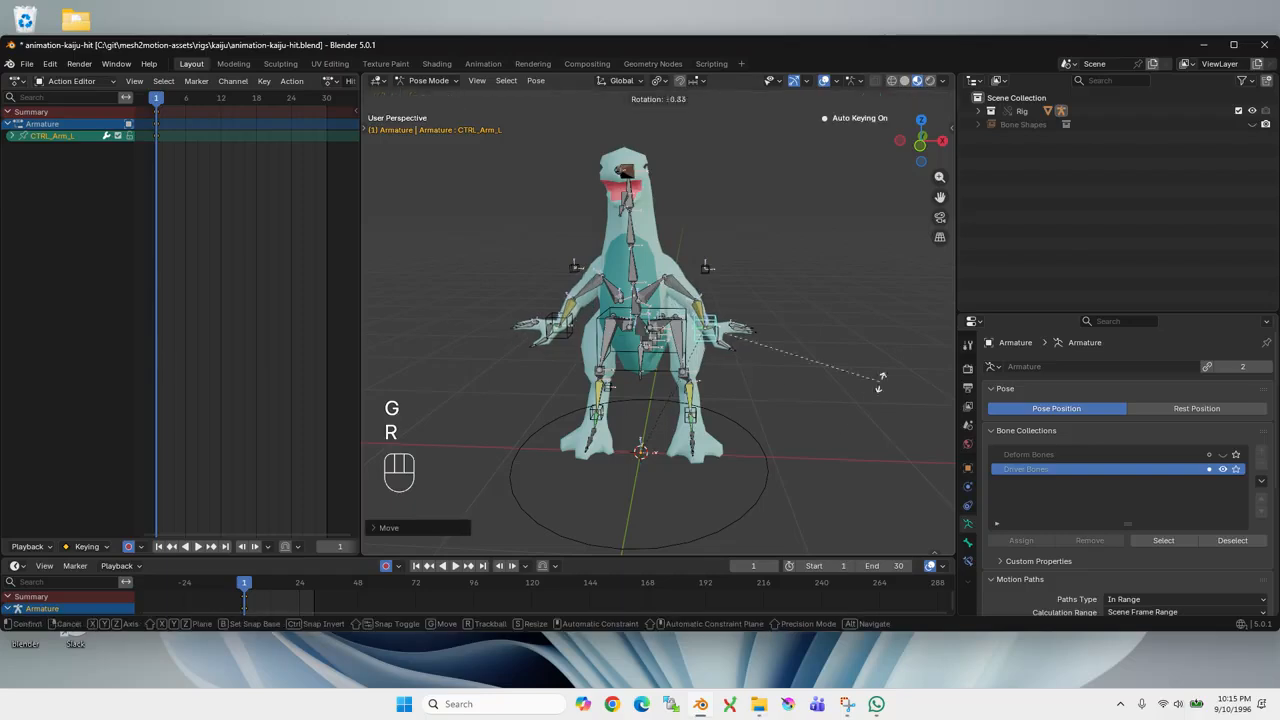
left_click(649, 241)
- Rotate the neck bones DRV_Spine_2.003 and DRV_Spine_3.001 forward to lower the head
middle_click_drag(603, 229, 563, 229)
left_click_drag(503, 226, 538, 253)
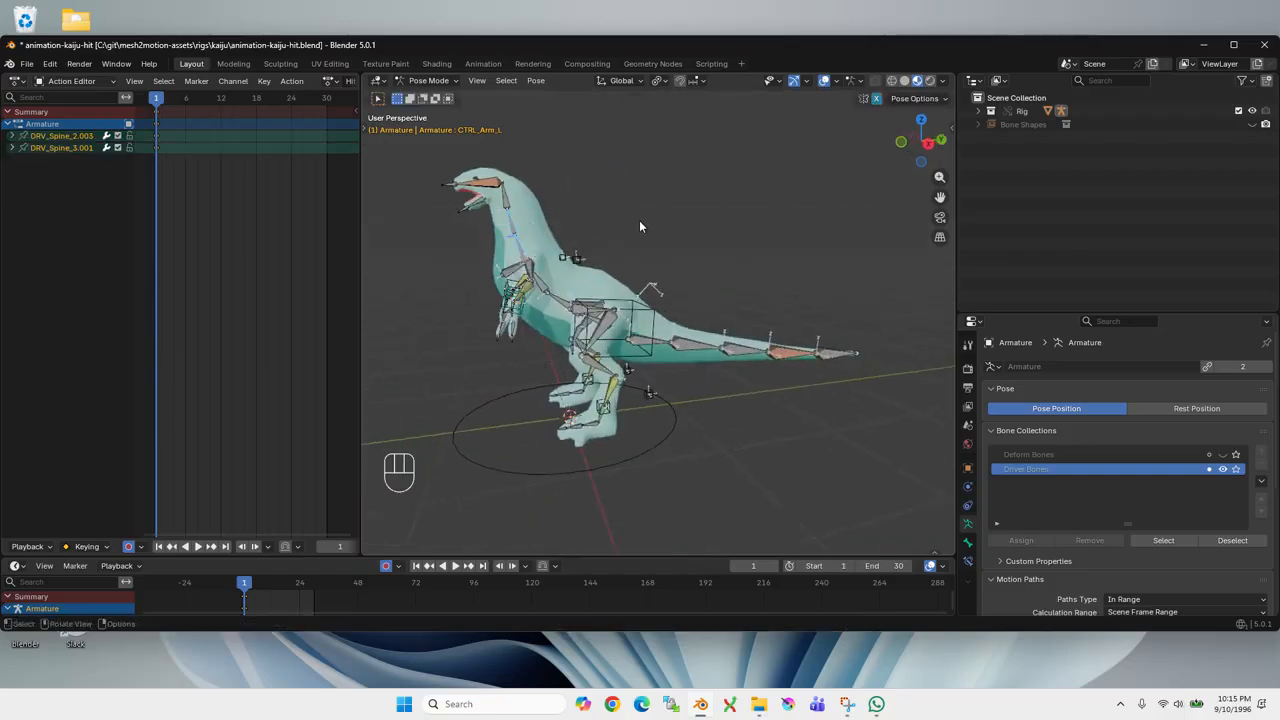
key("r")
left_click(590, 214)
- Rotate the tail bones downward, and rotate DRV_Tail_End.001 and DRV_Tail_Tip.001 back up to level the tail's end
middle_click_drag(757, 311, 716, 280)
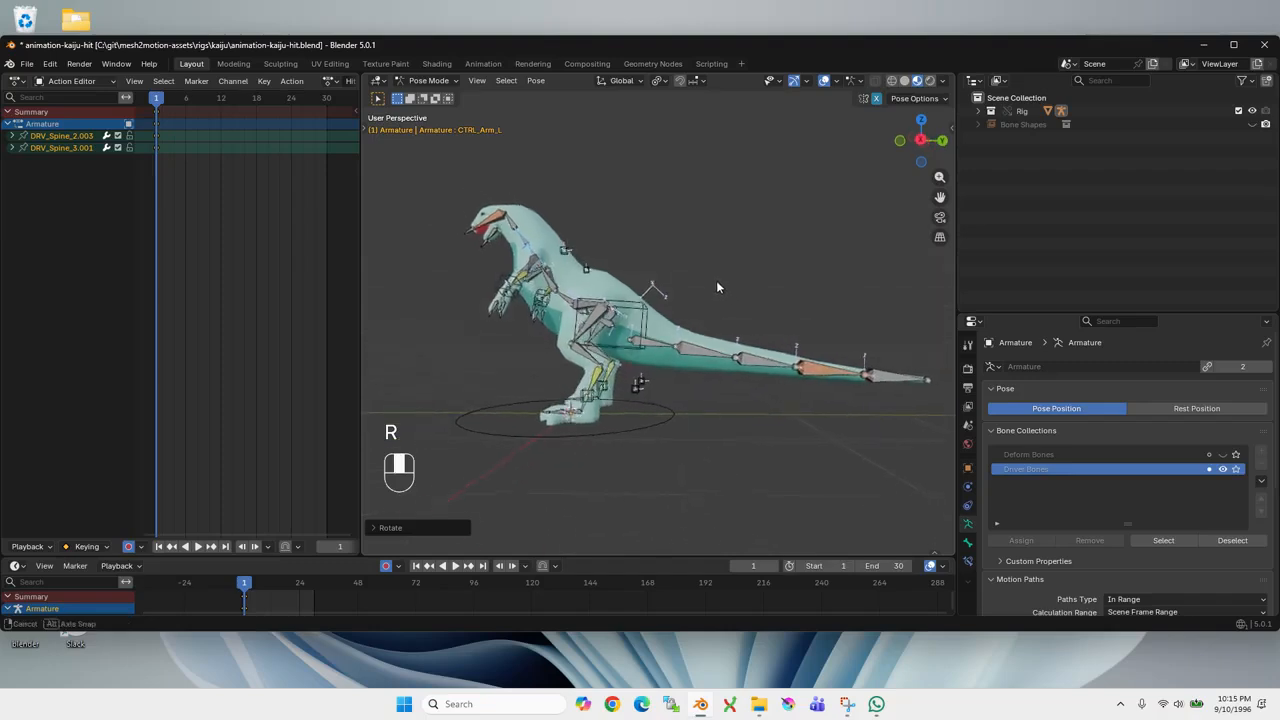
left_click_drag(692, 312, 932, 390)
key("r")
left_click(915, 436)
left_click_drag(801, 353, 922, 452)
key("r")
left_click(918, 414)
- Adjust the rotation of DRV_Tail_Mid.003, DRV_Tail_End.001 and DRV_Tail_Tip.001 to a gentle tail curve, undoing a first strong upward curl
middle_click_drag(714, 300, 728, 326, "shift")
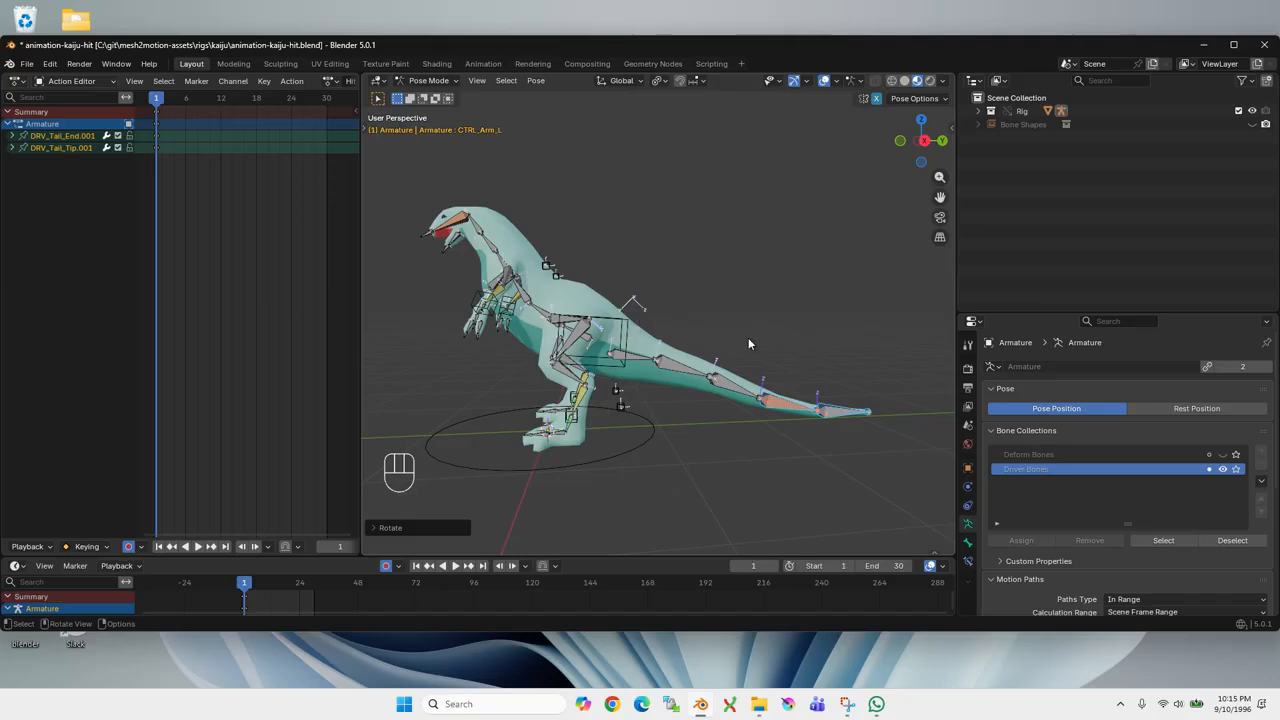
left_click_drag(720, 356, 888, 449)
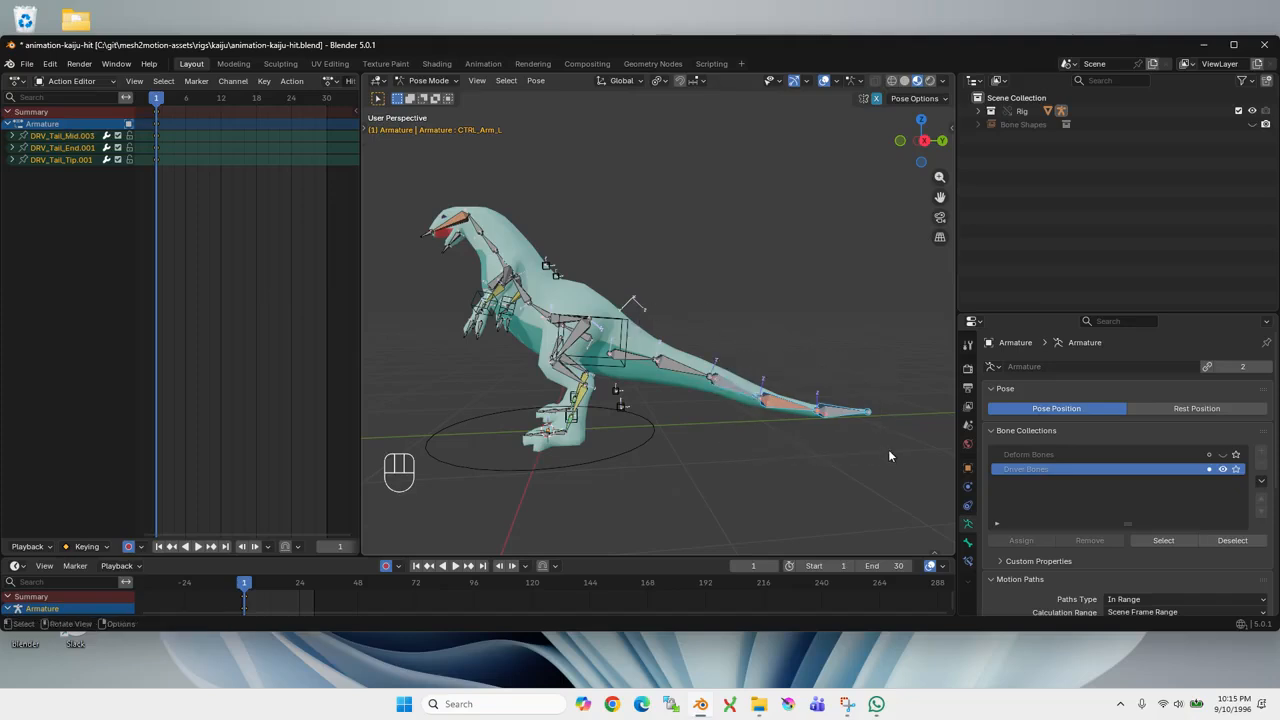
key("r")
left_click(879, 382)
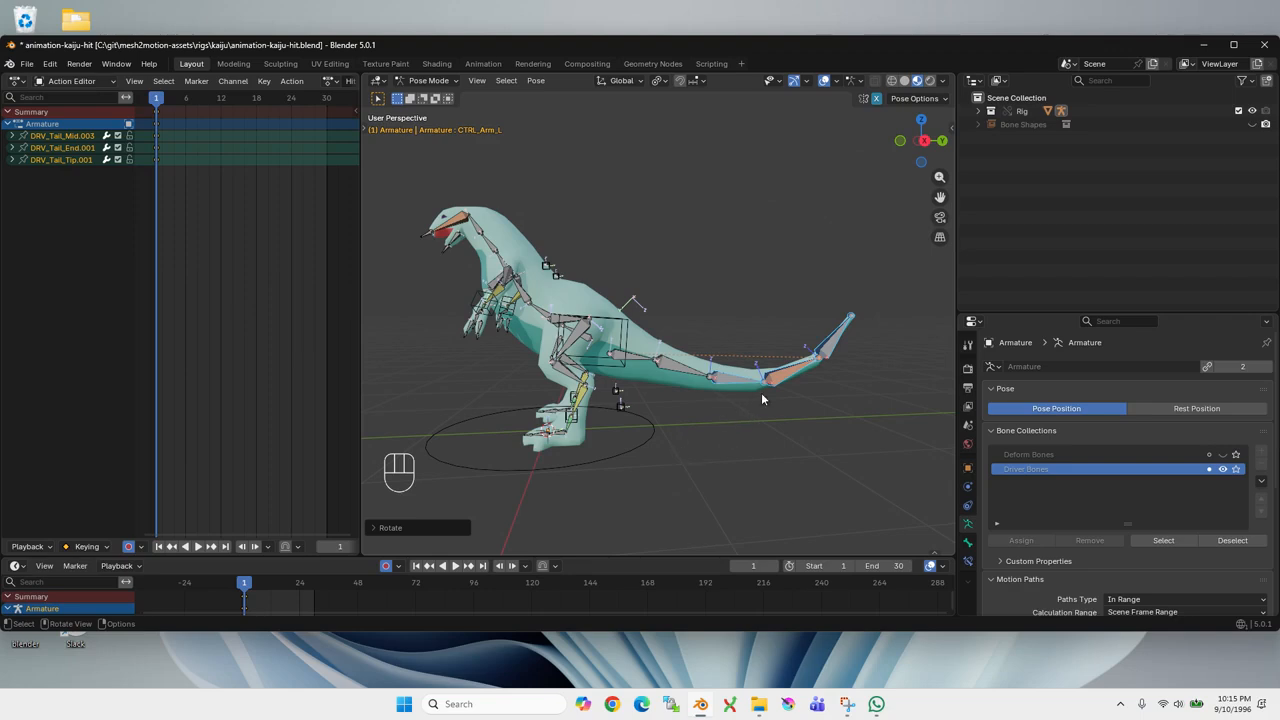
key("ctrl+z")
key("r")
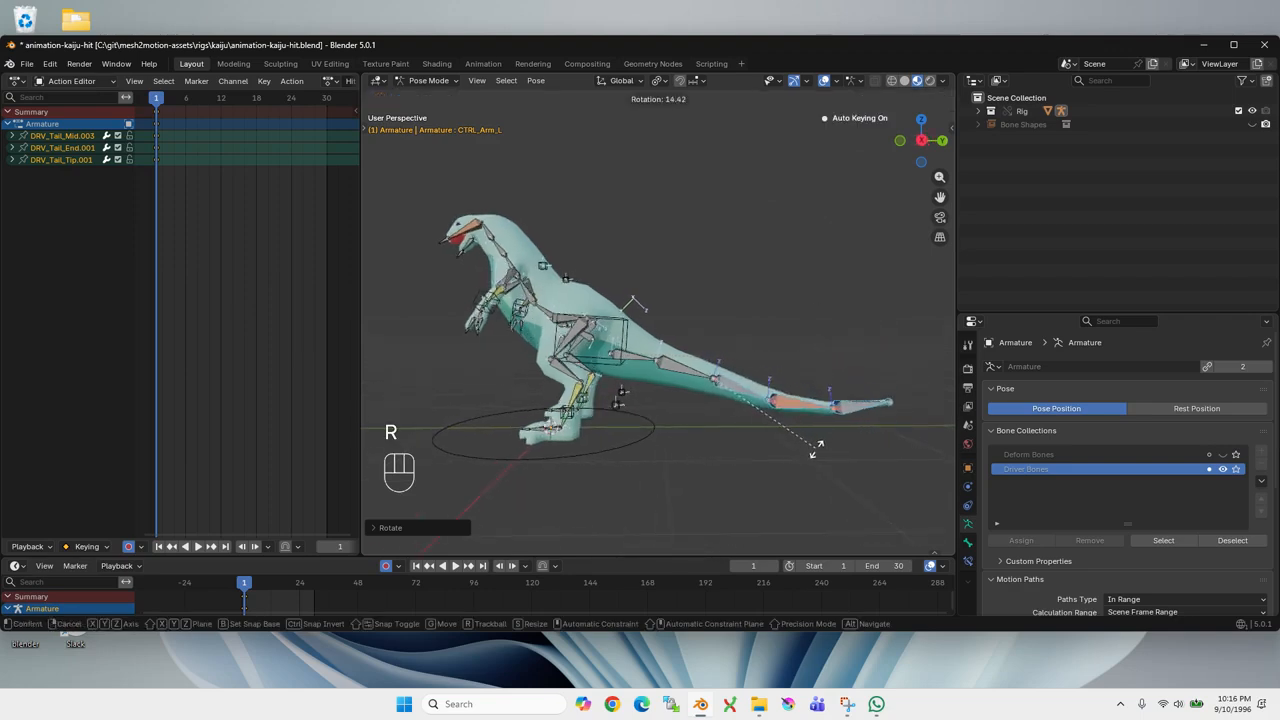
left_click(818, 456)
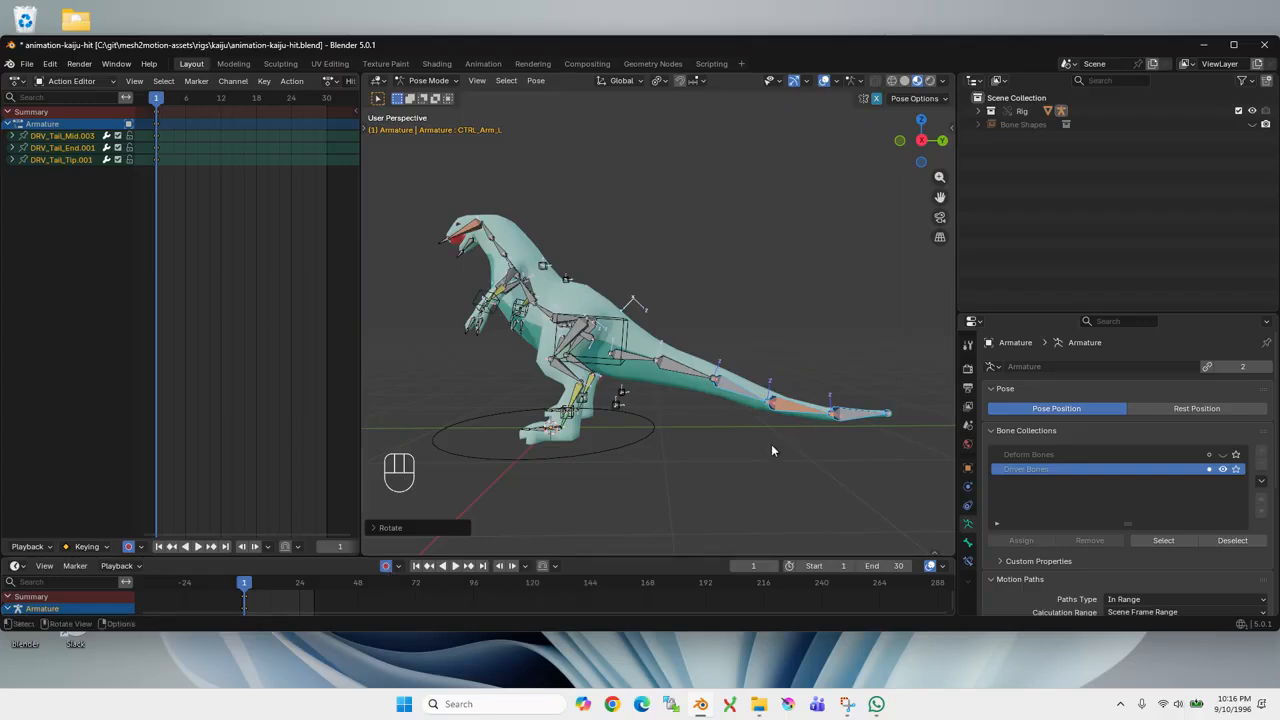
- Fine-tune the rotation of the selected tail bones DRV_Tail_Mid.003, DRV_Tail_End.001 and DRV_Tail_Tip.001
key("r")
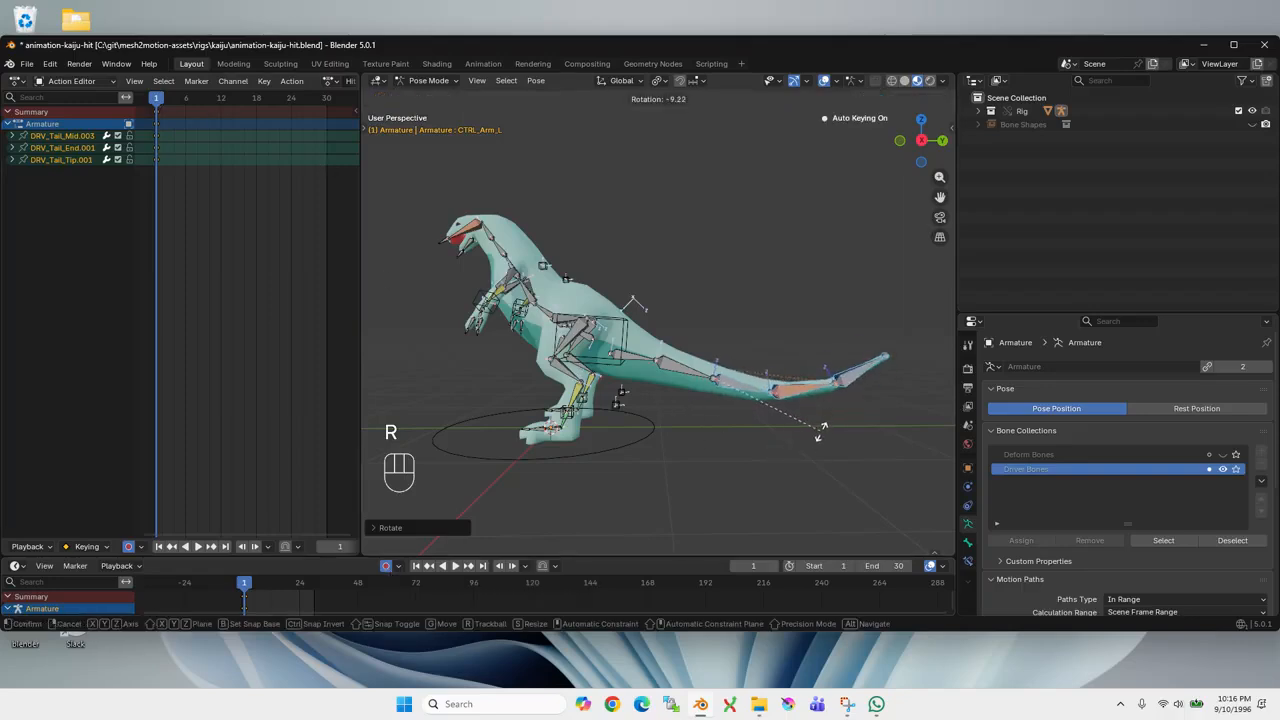
left_click(779, 443)
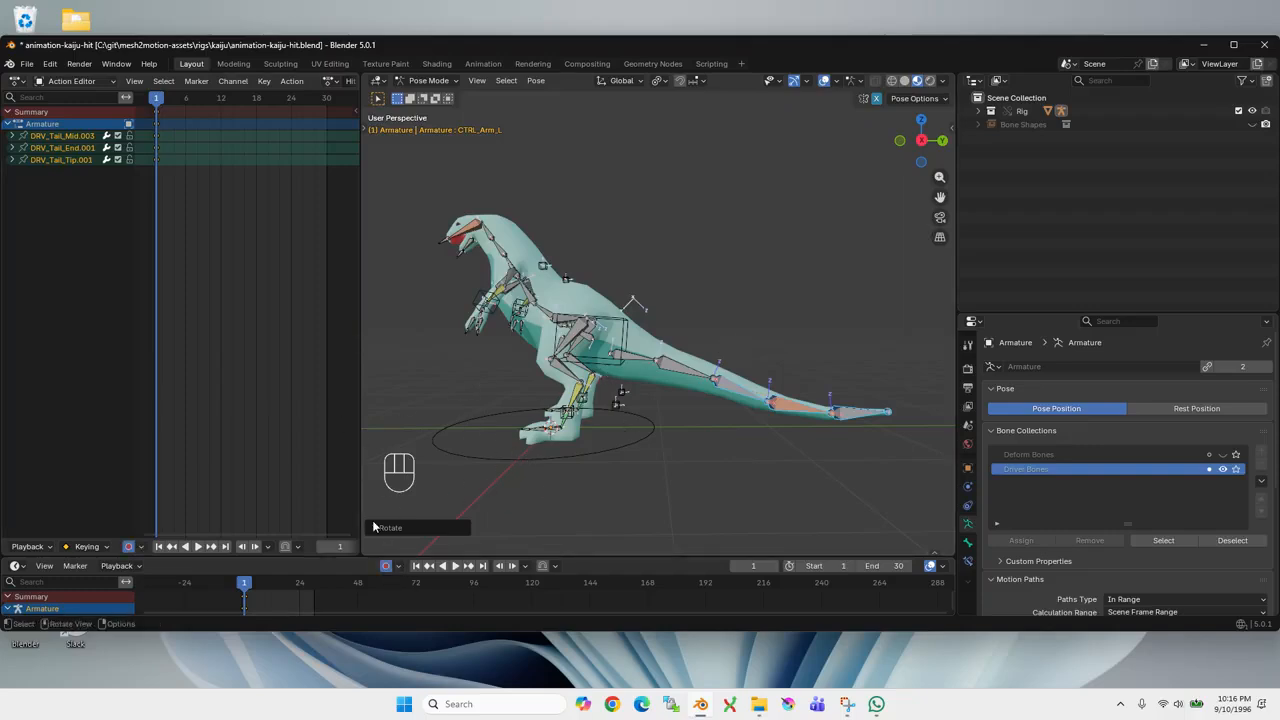
middle_click_drag(537, 366, 620, 398)
middle_click_drag(788, 347, 648, 350)
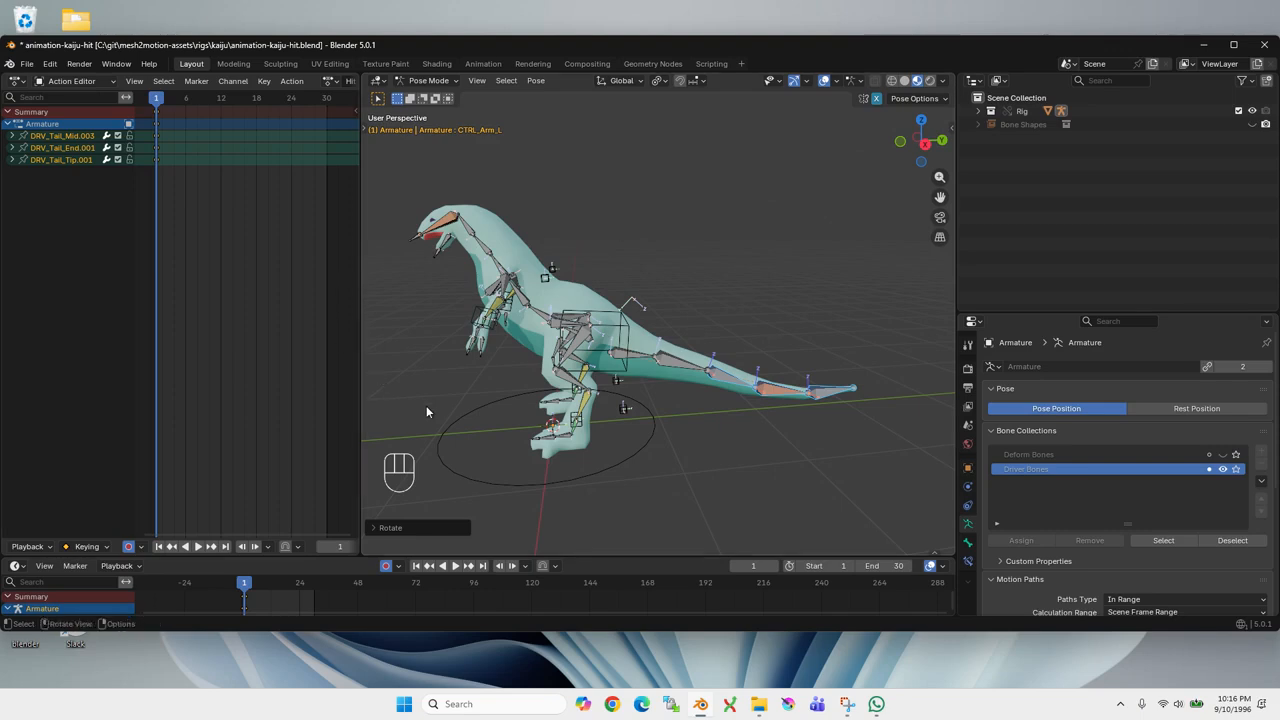
- Select all bones, insert keyframes for the whole pose at frame 1 and check the keyed channels
left_click(704, 244)
key("a")
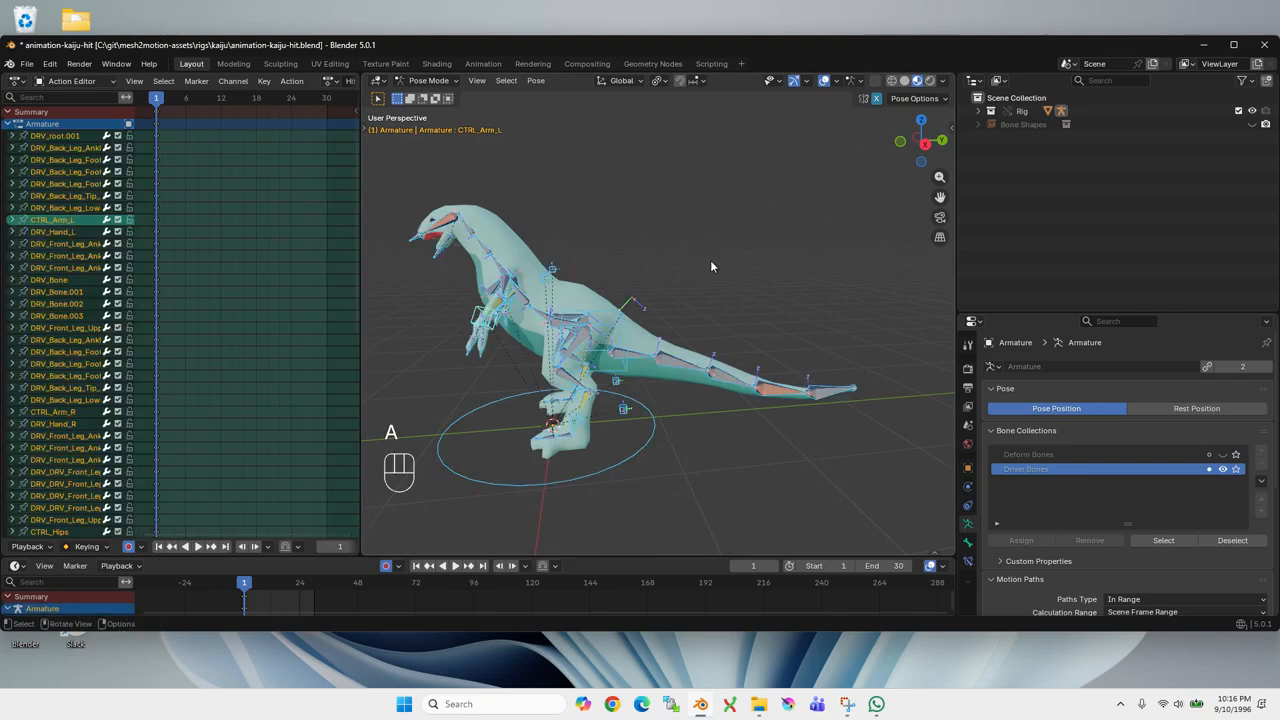
key("i")
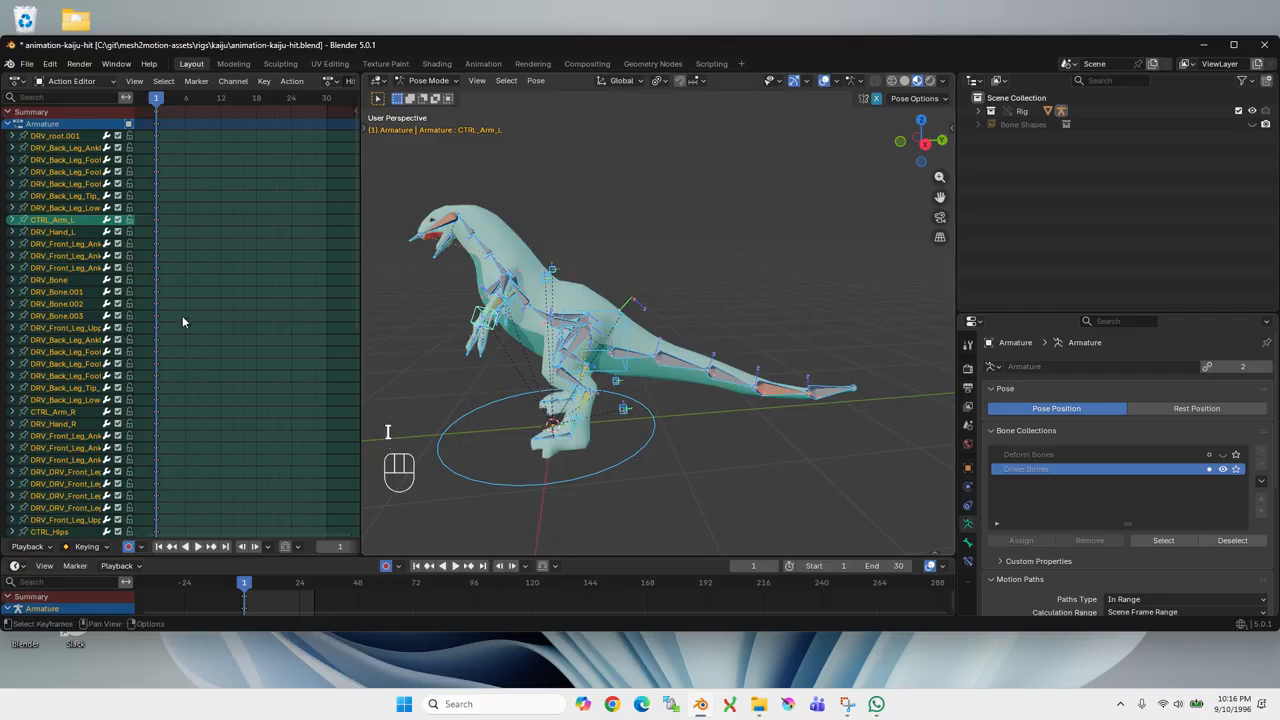
scroll(32, 286, "down", 5)
scroll(44, 385, "up", 6)
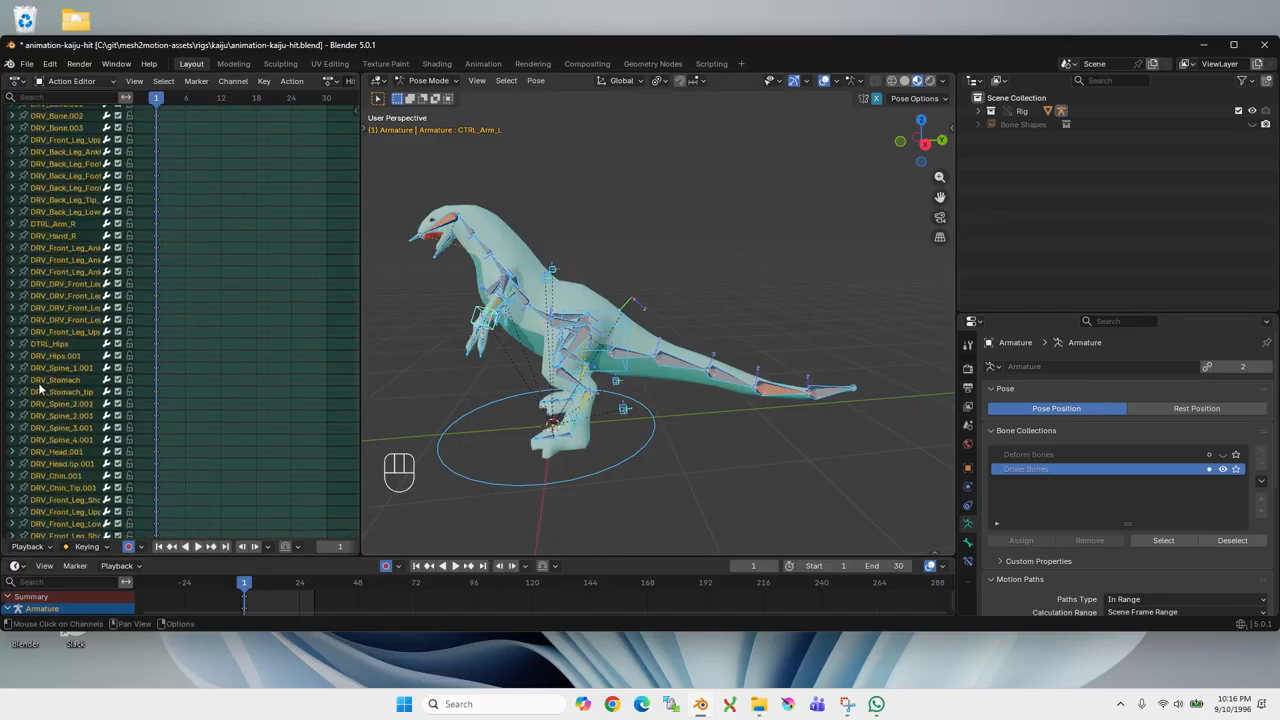
scroll(50, 340, "down", 9)
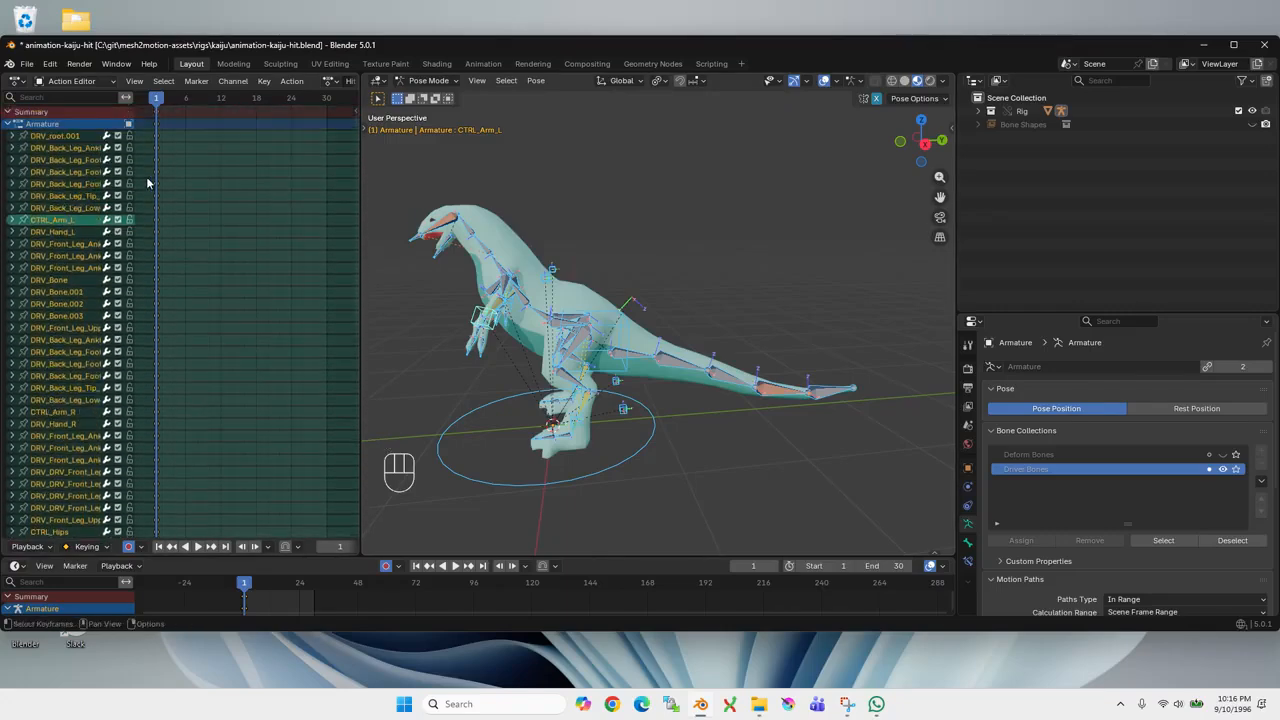
scroll(97, 300, "up", 10)
- Advance to frame 15, move CTRL_Arm_L outward and up with its mirrored arm, and turn off X-axis mirroring
key("space")
key("space")
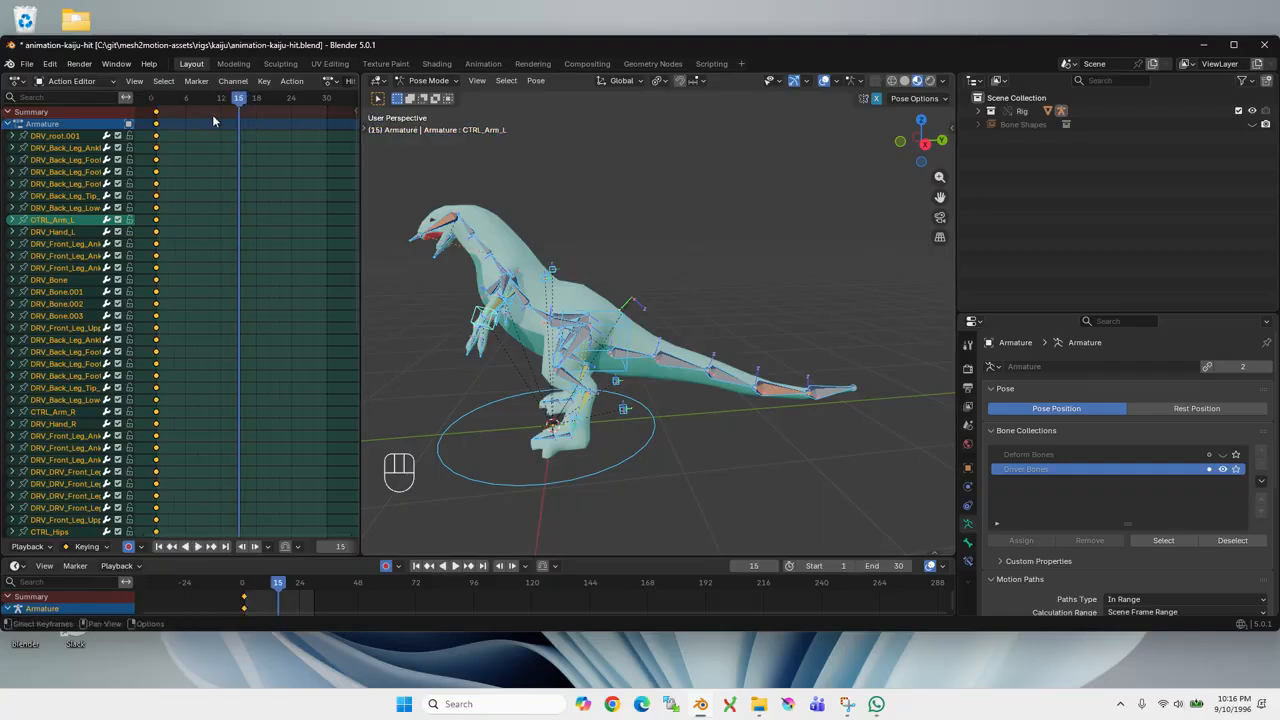
middle_click_drag(560, 228, 680, 260)
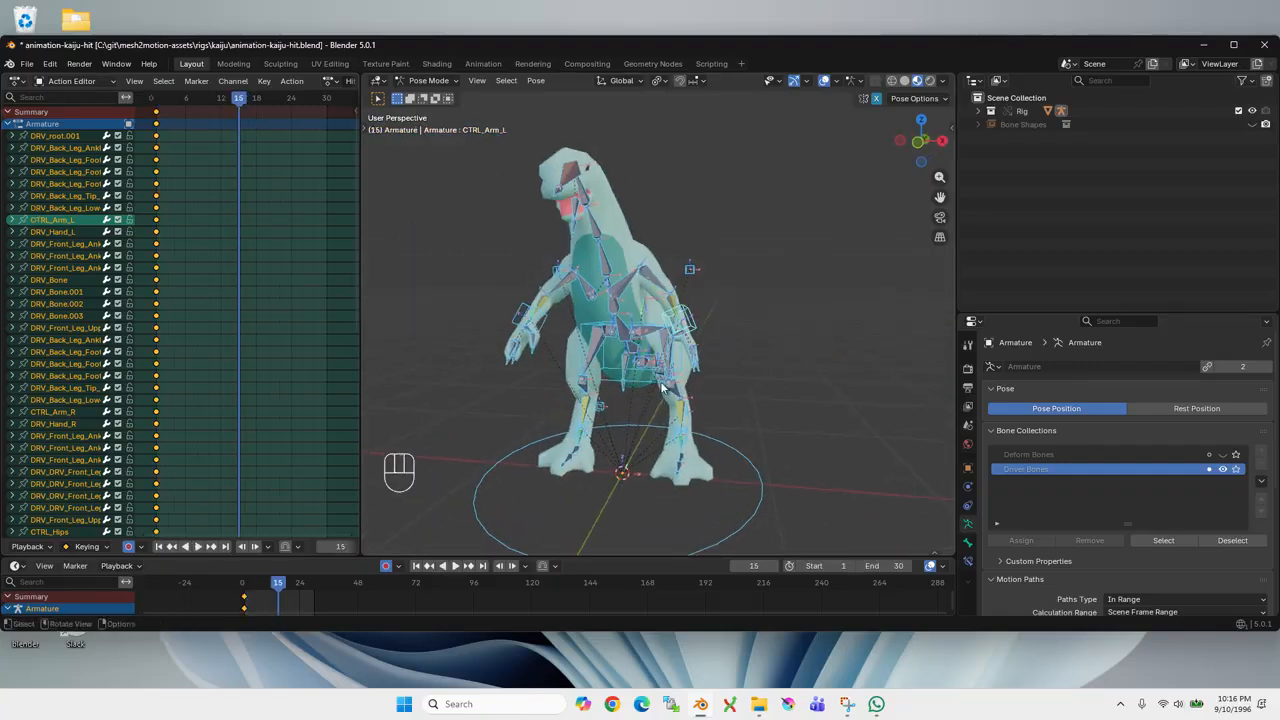
left_click(691, 267)
key("g")
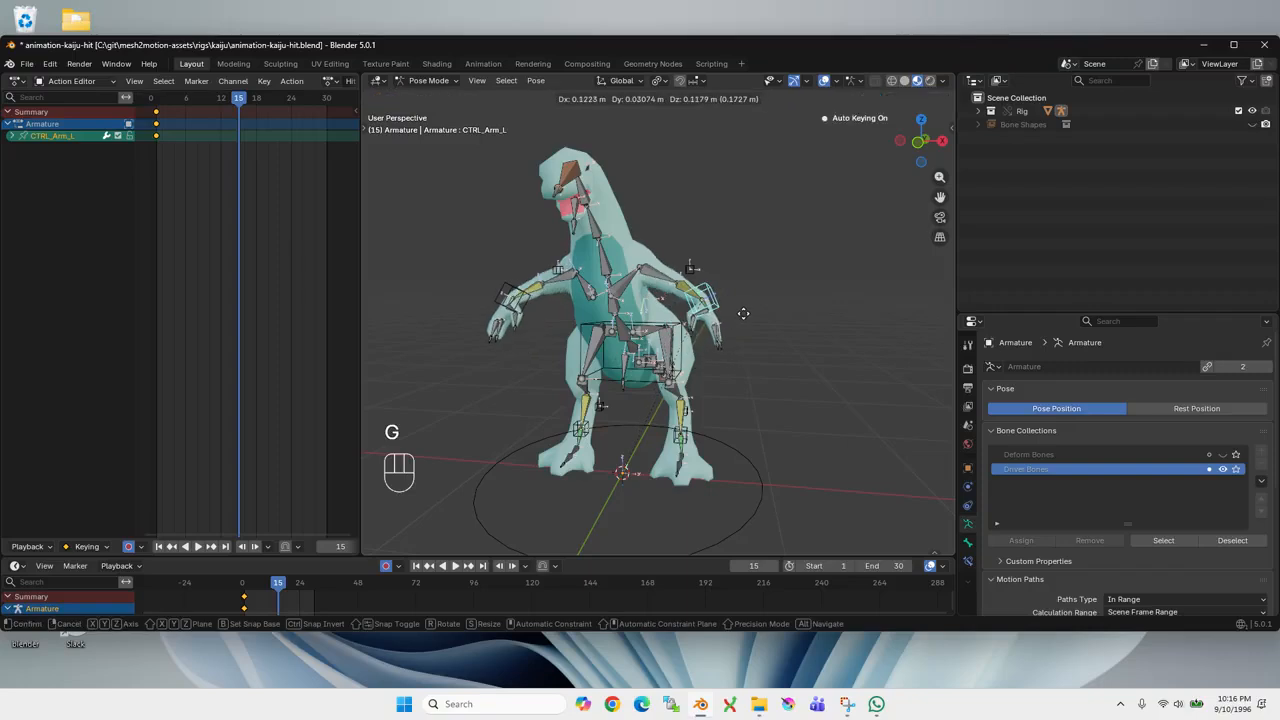
left_click(732, 308)
left_click(875, 98)
middle_click_drag(741, 277, 809, 273)
left_click(851, 131)
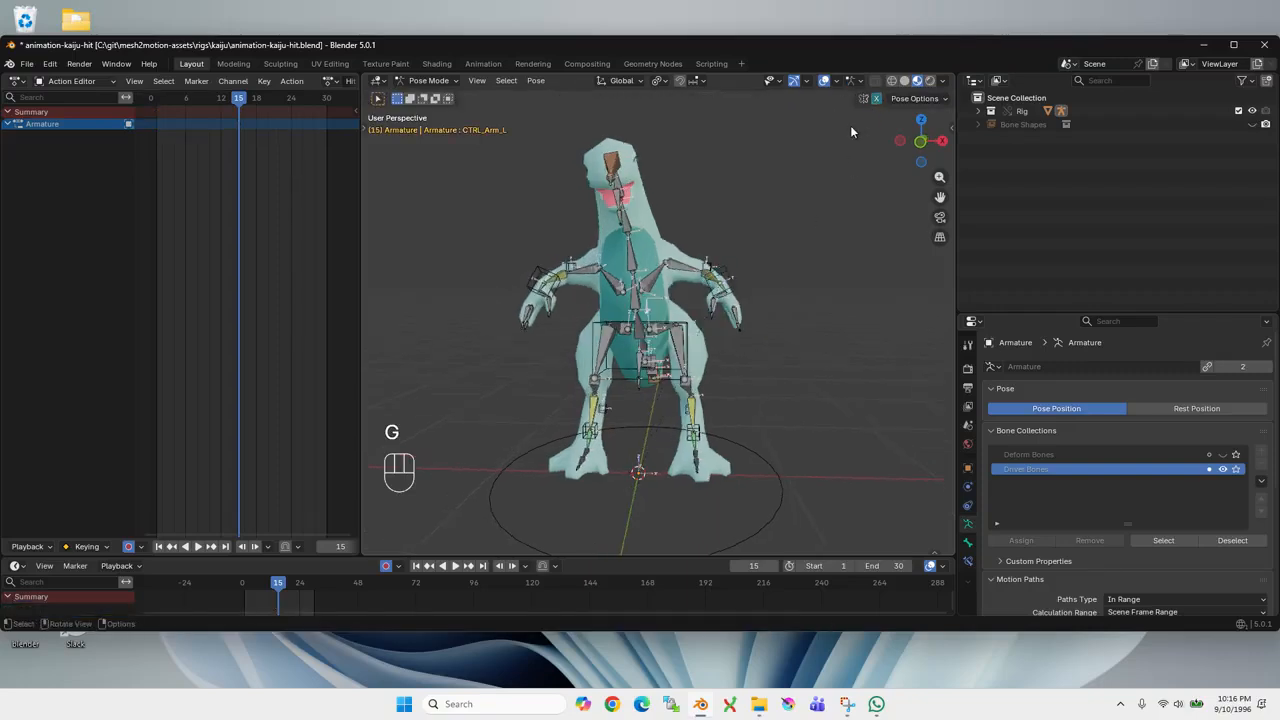
- Lower the left arm control toward the body, and move and rotate CTRL_Arm_R to raise the right hand
left_click(736, 280)
key("g")
left_click(714, 328)
left_click(536, 288)
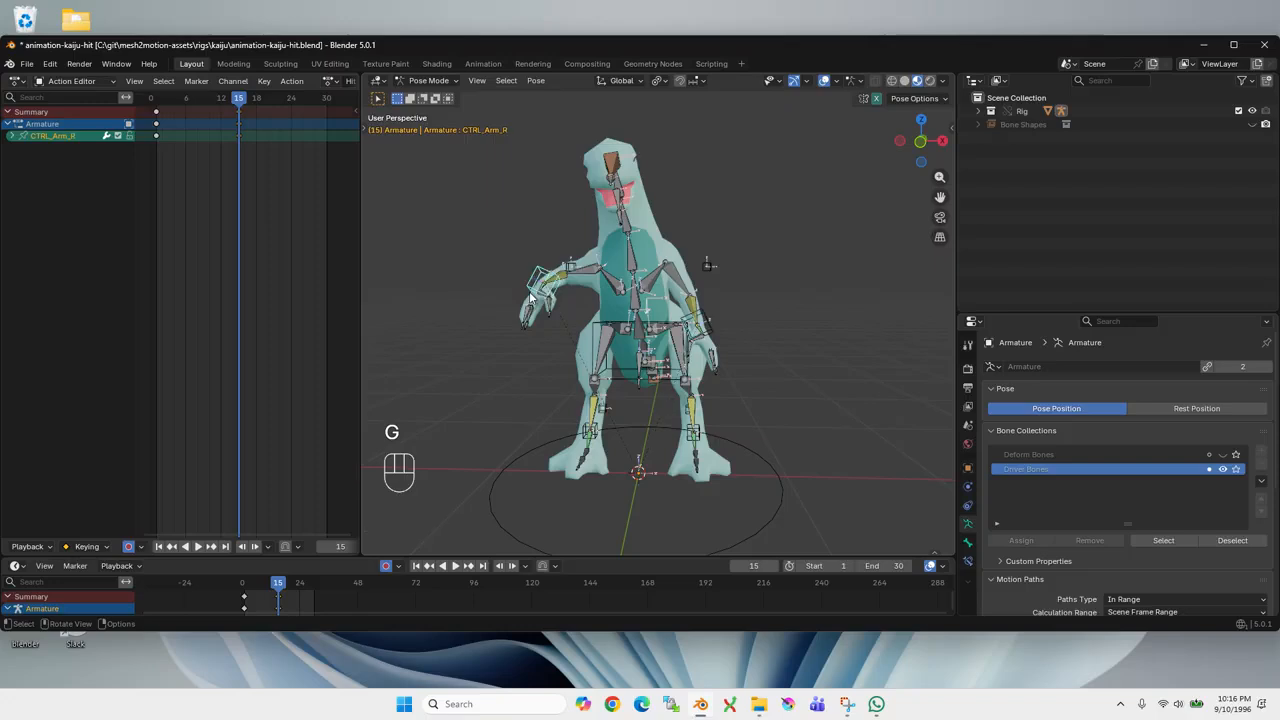
key("g")
left_click(513, 299)
key("r")
key("r")
left_click(525, 262)
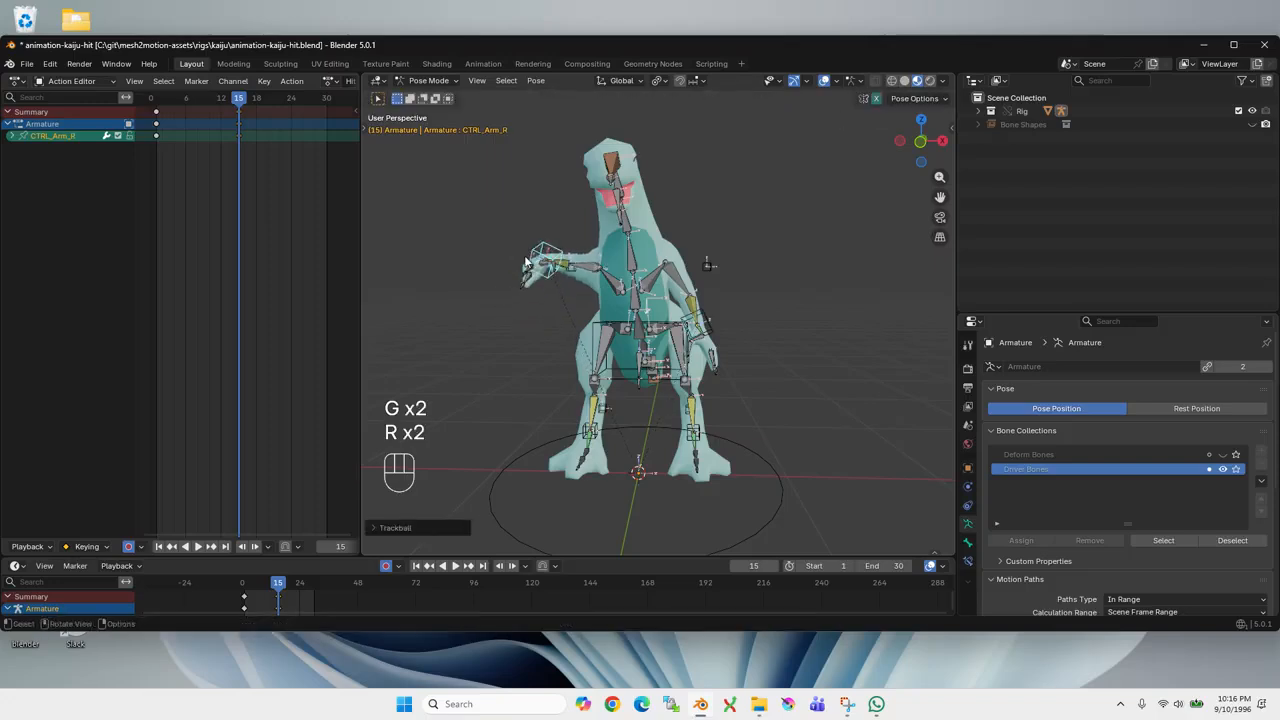
- Select the neck and head bones from DRV_Spine_2.003 to DRV_Chin_Tip.001 and rotate them to tilt the head sideways
left_click_drag(550, 140, 693, 210)
key("r")
left_click(728, 226)
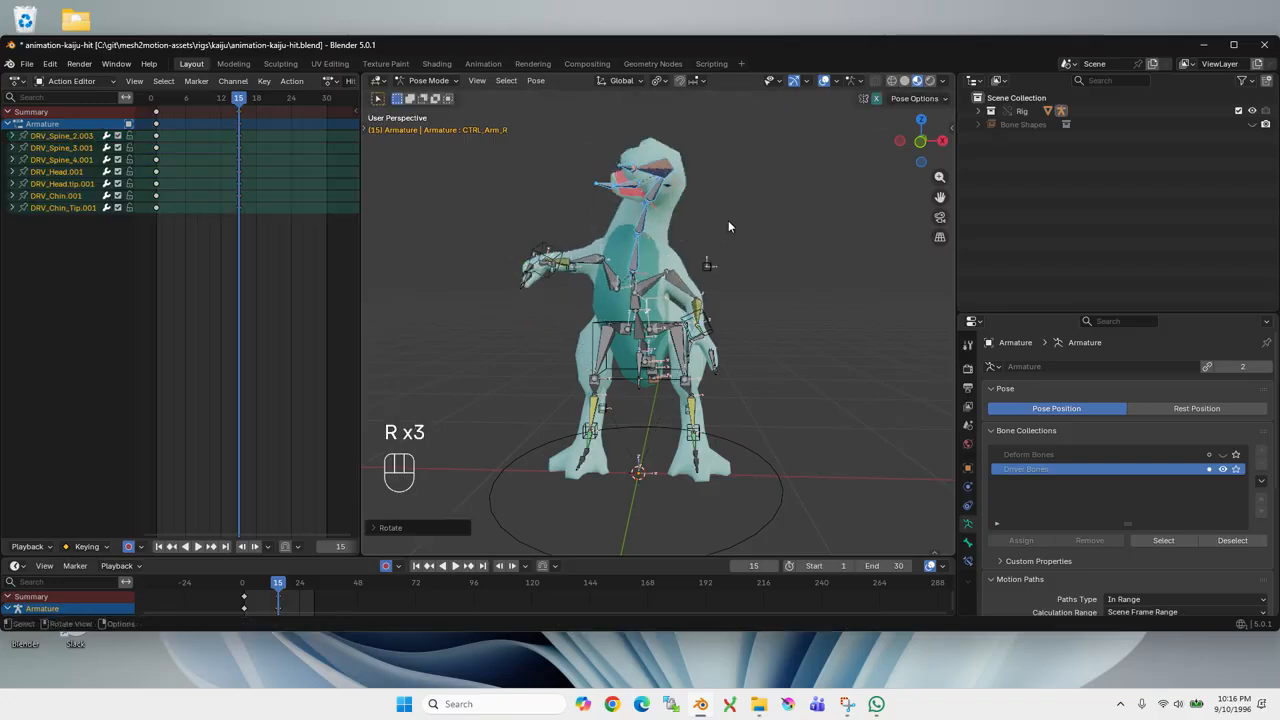
- Move the left ankle control forward and DRV_Back_Leg_Ankle_R.002 backward to spread the legs into a stride
middle_click_drag(730, 326, 708, 340)
left_click(692, 432)
middle_click_drag(723, 434, 622, 413)
key("g")
left_click(568, 408)
left_click(568, 408)
key("g")
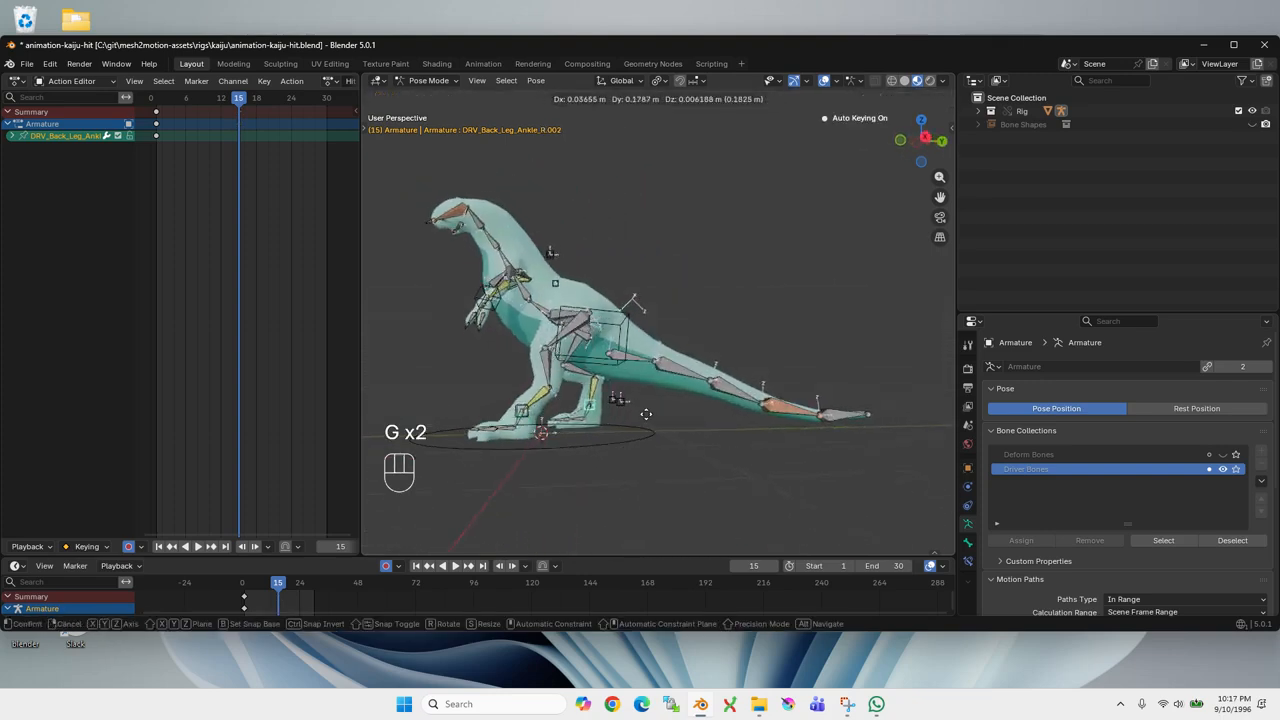
left_click(646, 414)
- Rotate the tail bones from DRV_Tail_Mid.002 to DRV_Tail_Tip.001 upward into a raised curl
left_click_drag(688, 331, 898, 443)
key("r")
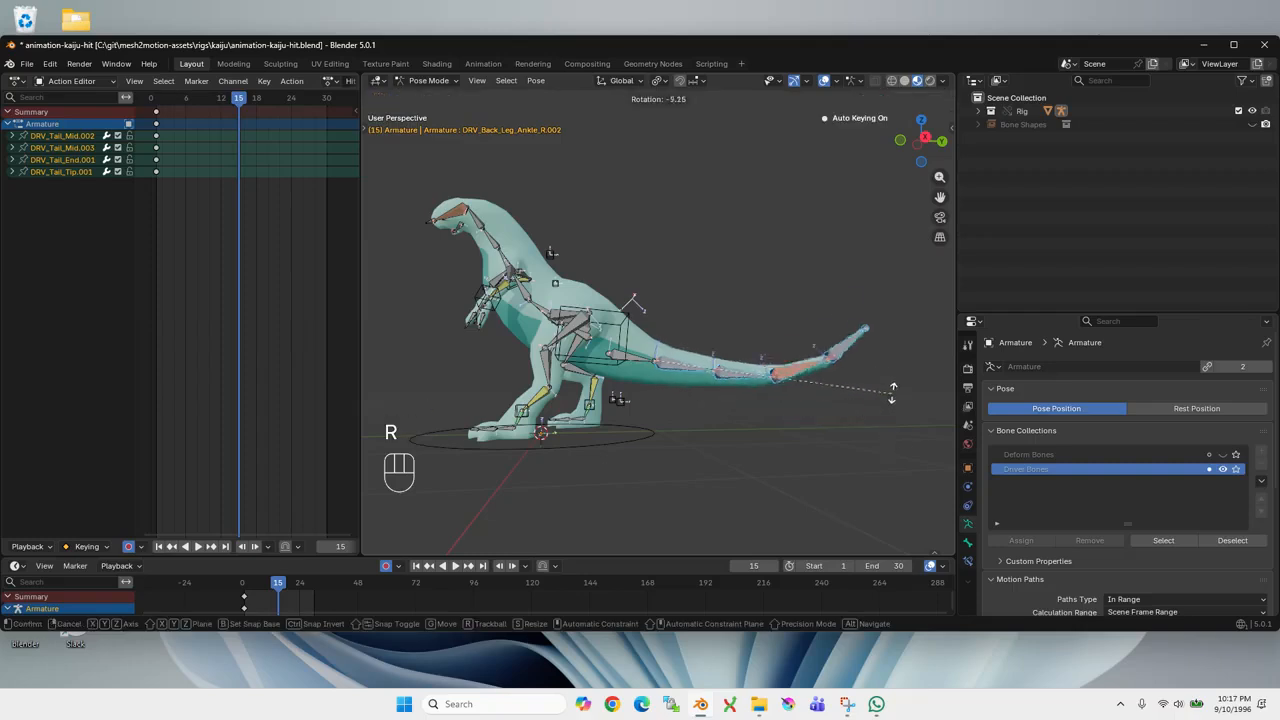
left_click(878, 369)
- Select all bones to show their channels, and scrub between frames 1 and 20 to review the motion
left_click_drag(237, 104, 239, 248)
key("a")
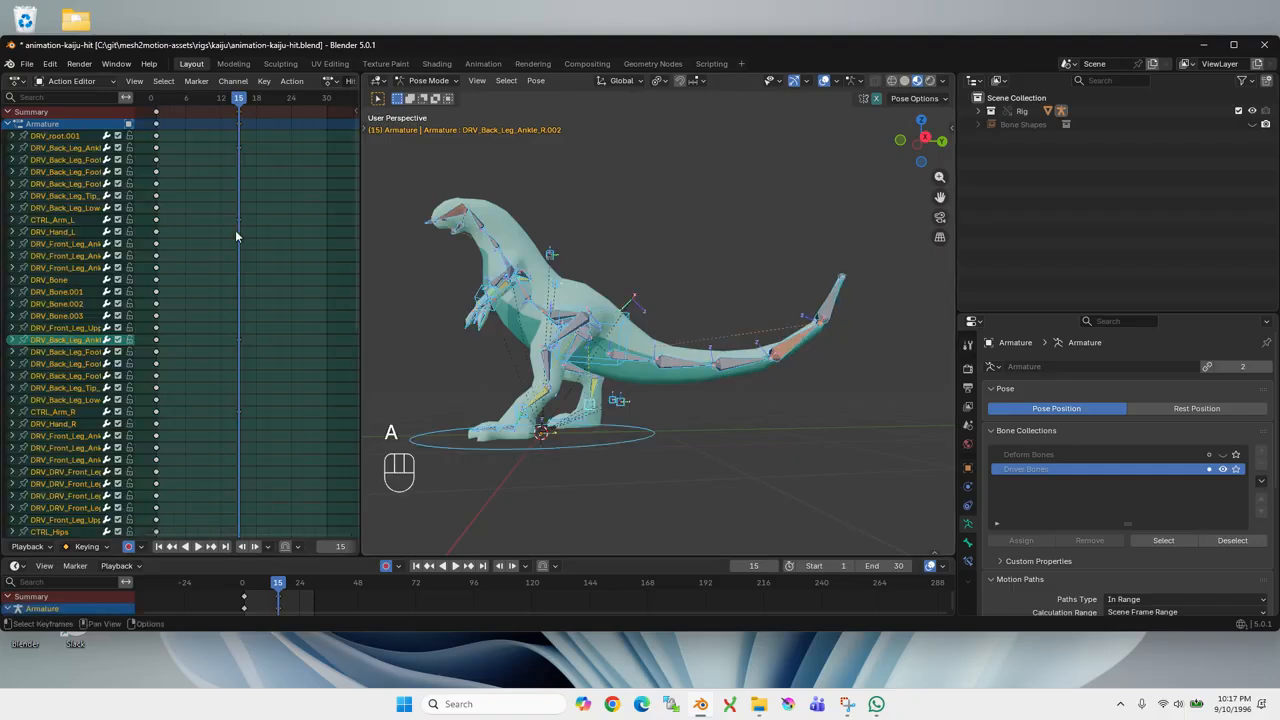
scroll(258, 206, "down", 4)
left_click(264, 196)
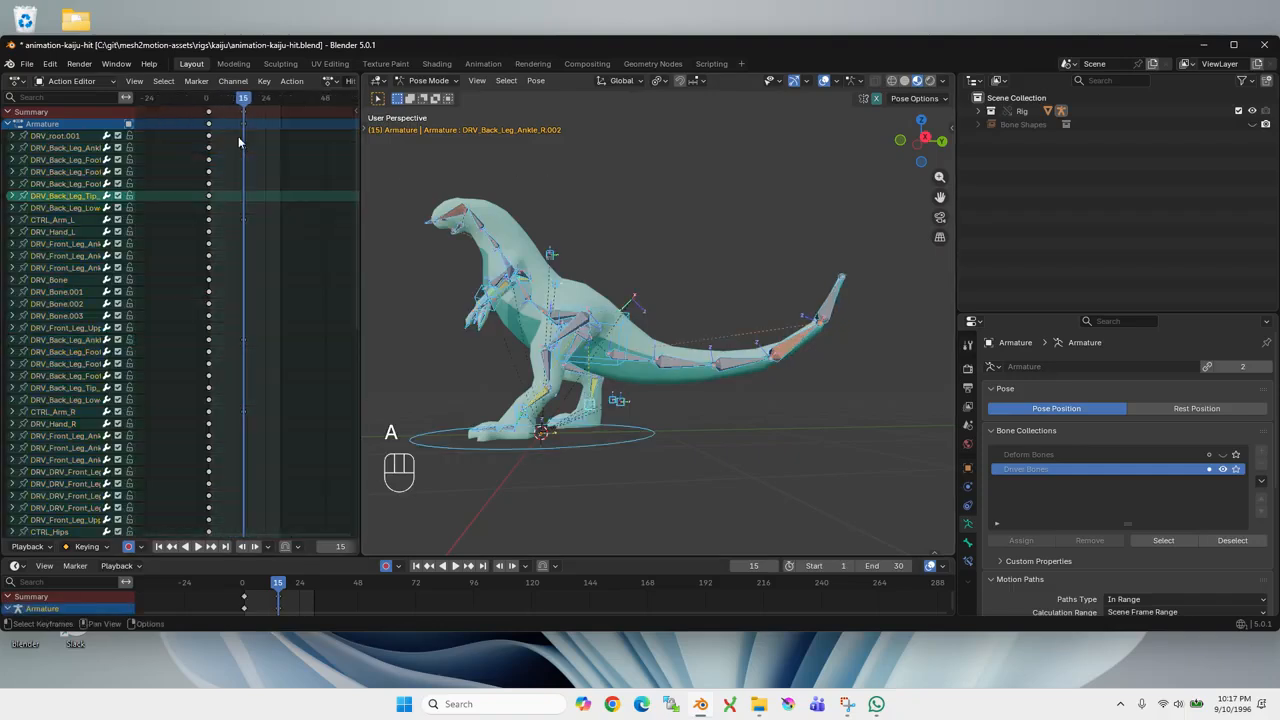
left_click_drag(255, 97, 253, 120)
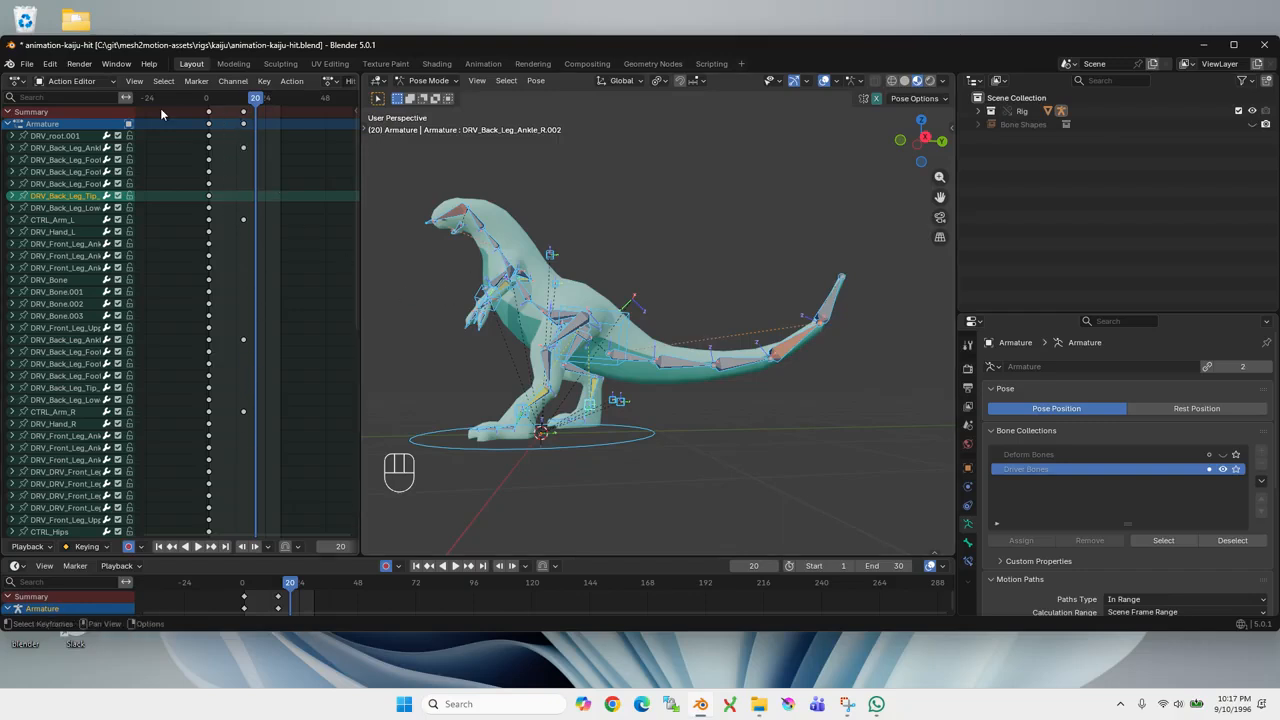
key("shift+Left")
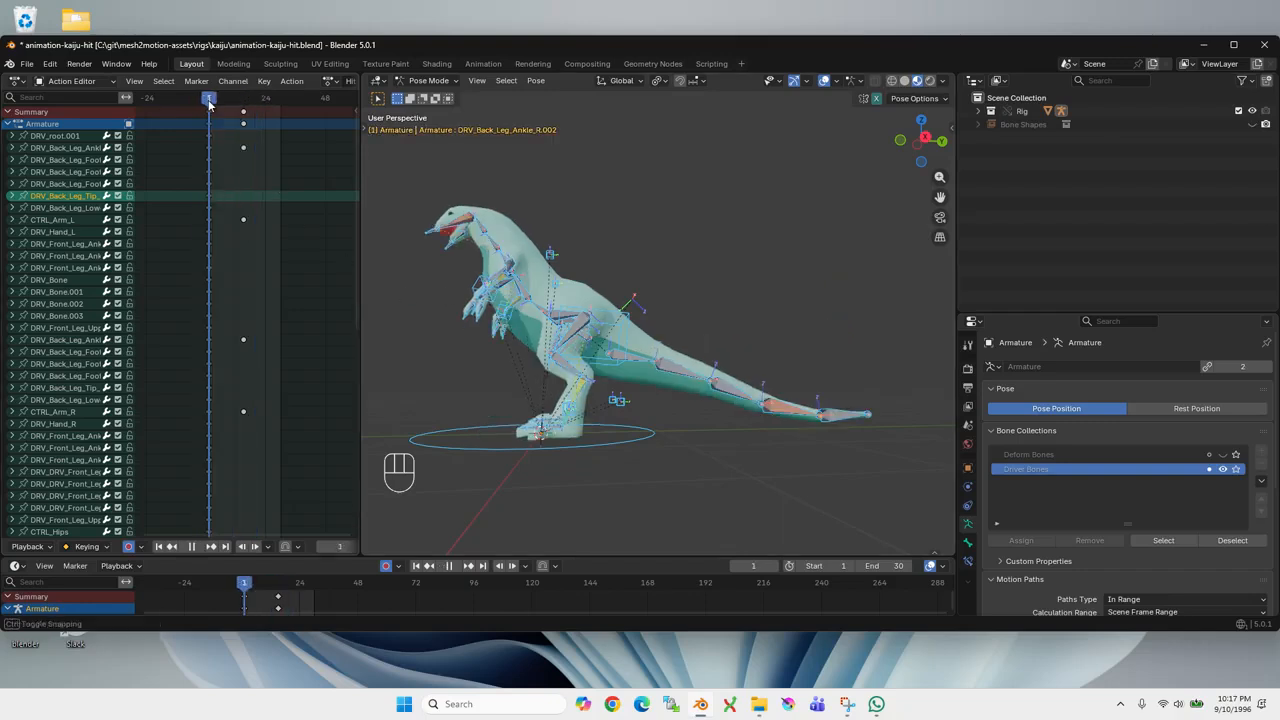
mouse_move(209, 99)
left_mouse_down()
mouse_move(266, 102)
mouse_move(209, 108)
mouse_move(207, 133)
mouse_move(277, 102)
mouse_move(211, 112)
mouse_move(208, 100)
mouse_move(211, 114)
mouse_move(221, 102)
left_mouse_up()
- Duplicate all keyframes of frame 1 to frame 30 so the animation ends in the starting pose
left_click(209, 112)
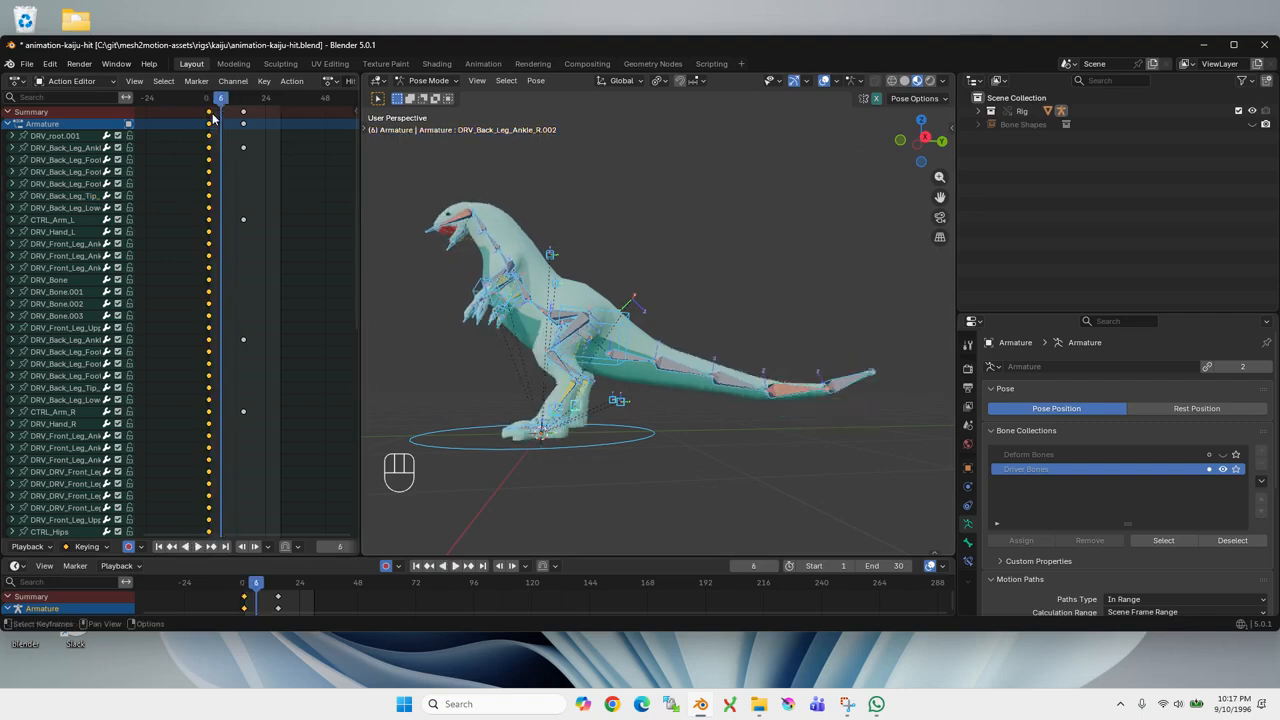
key("shift+d")
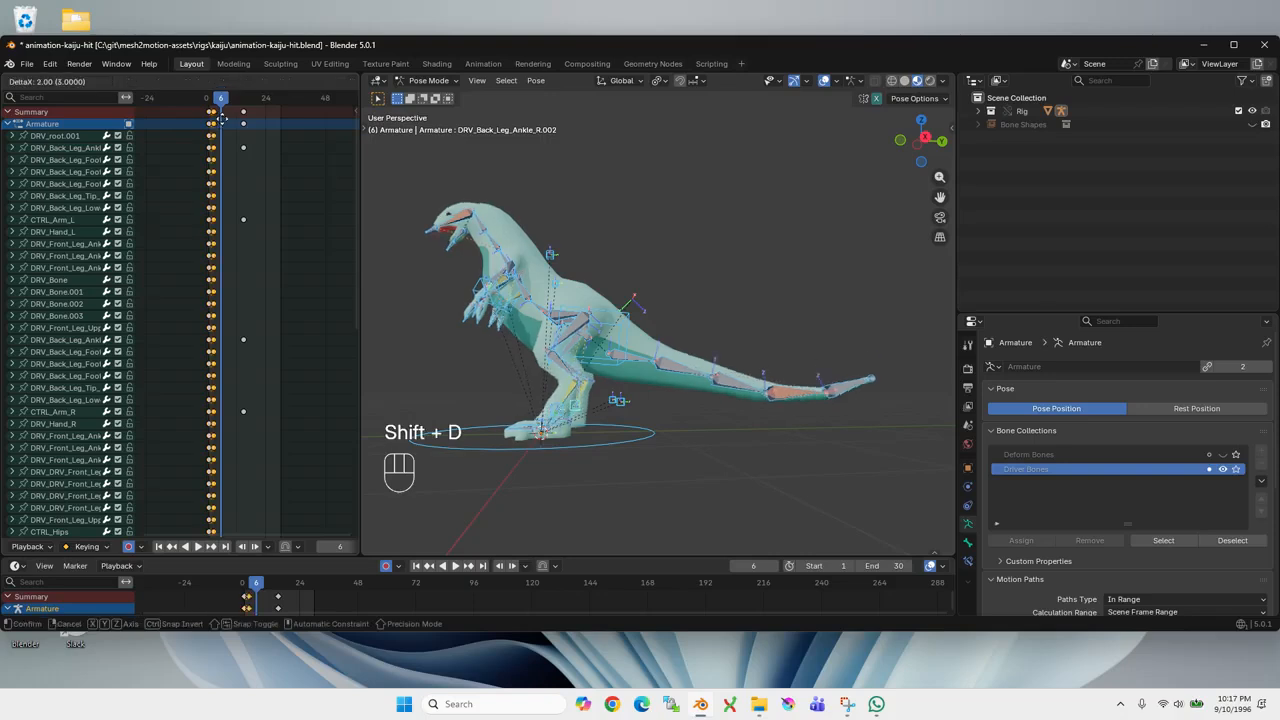
left_click(284, 129)
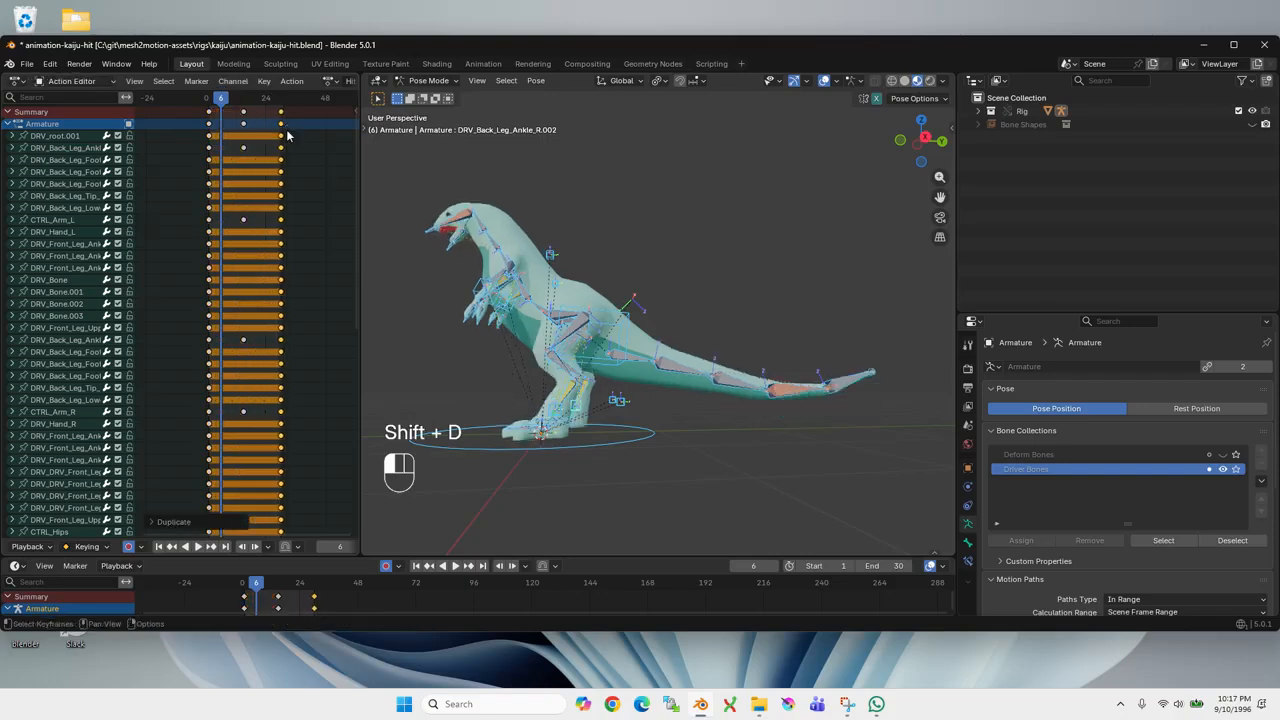
- Play back the animation to check the motion from the starting pose through frame 15 and back
left_click_drag(221, 104, 198, 101)
key("space")
key("space")
key("space")
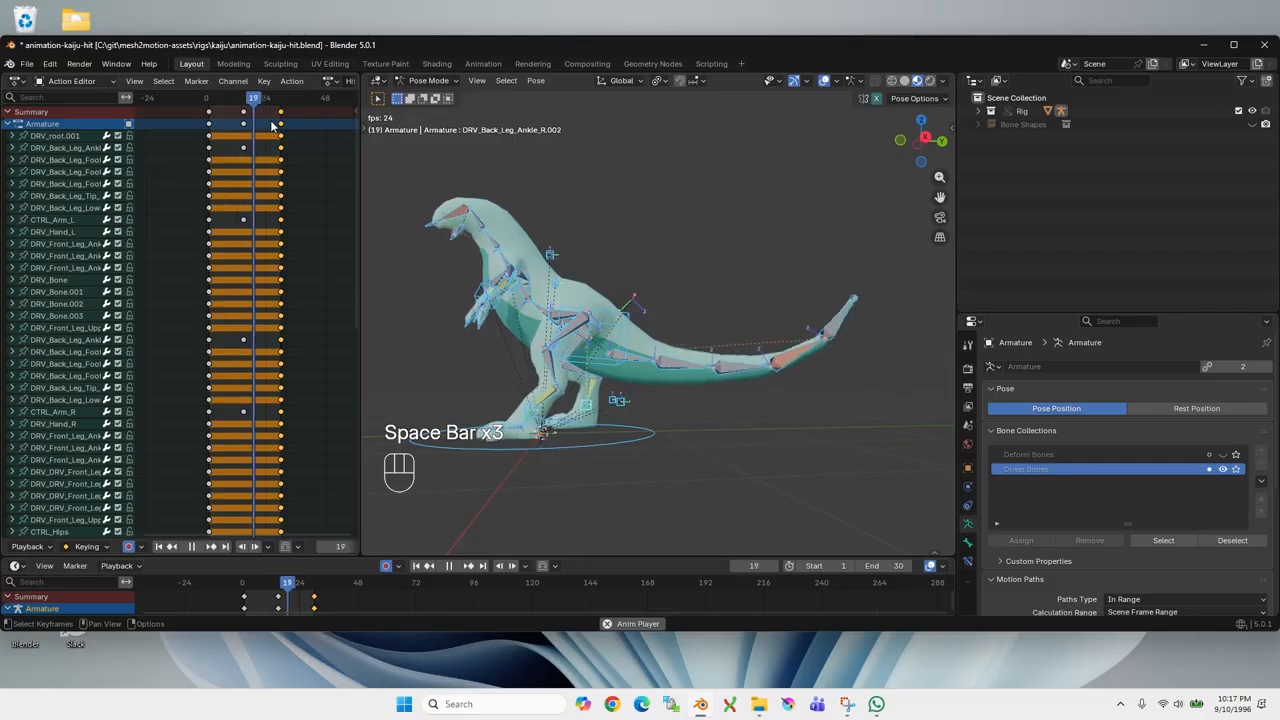
key("space")
- Move the duplicated end keyframes one frame later to frame 31, and inspect the pose at frame 23
scroll(291, 133, "up", 5)
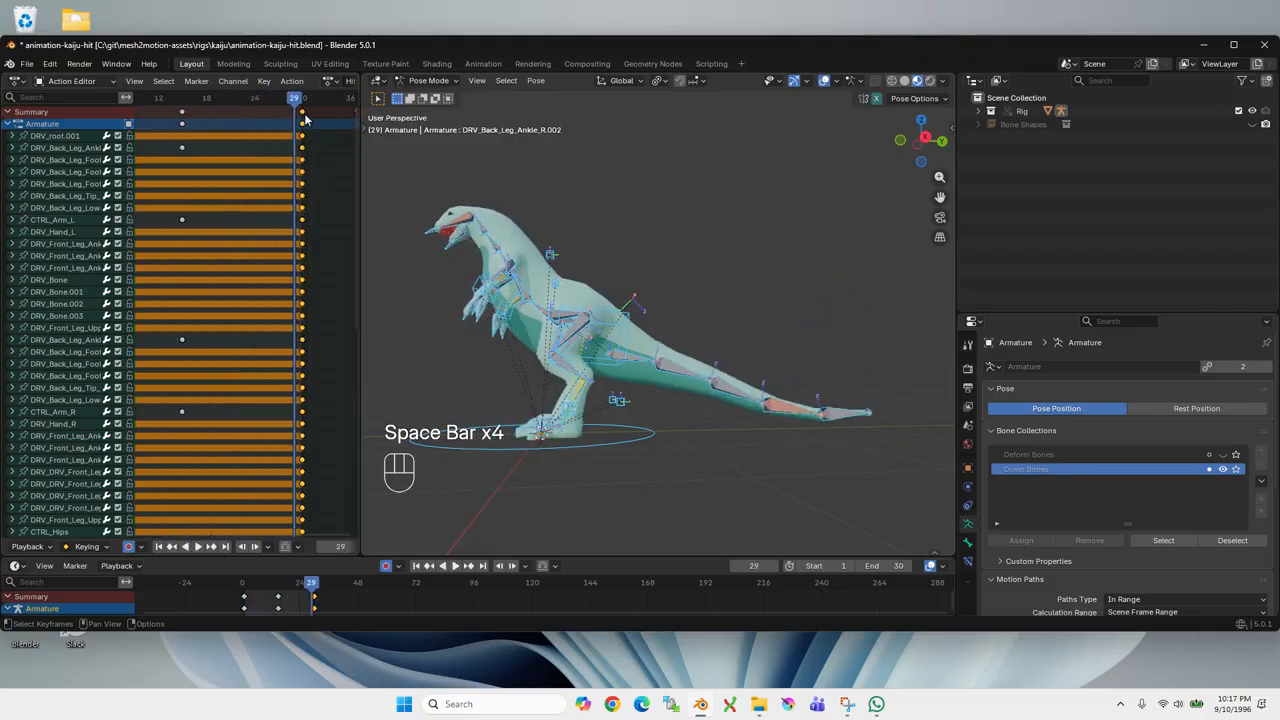
key("g")
left_click(318, 117)
left_click_drag(296, 99, 246, 99)
scroll(270, 184, "down", 5)
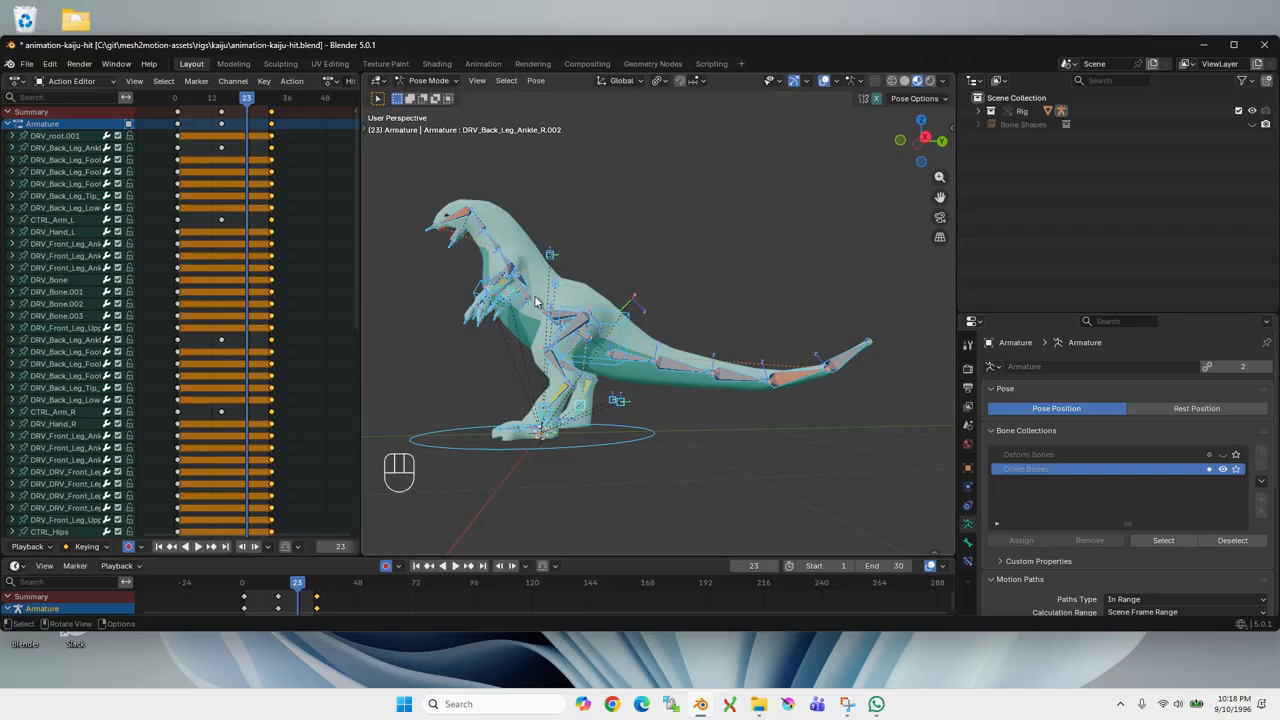
middle_click_drag(562, 310, 620, 338)
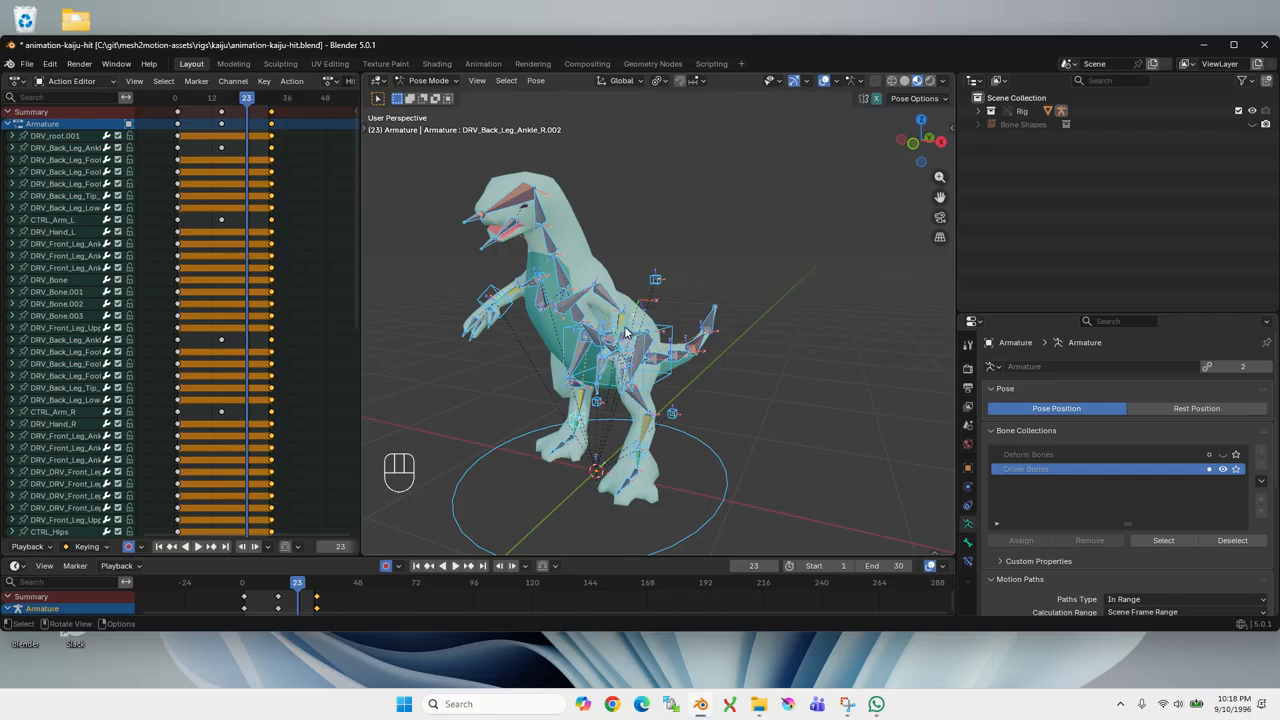